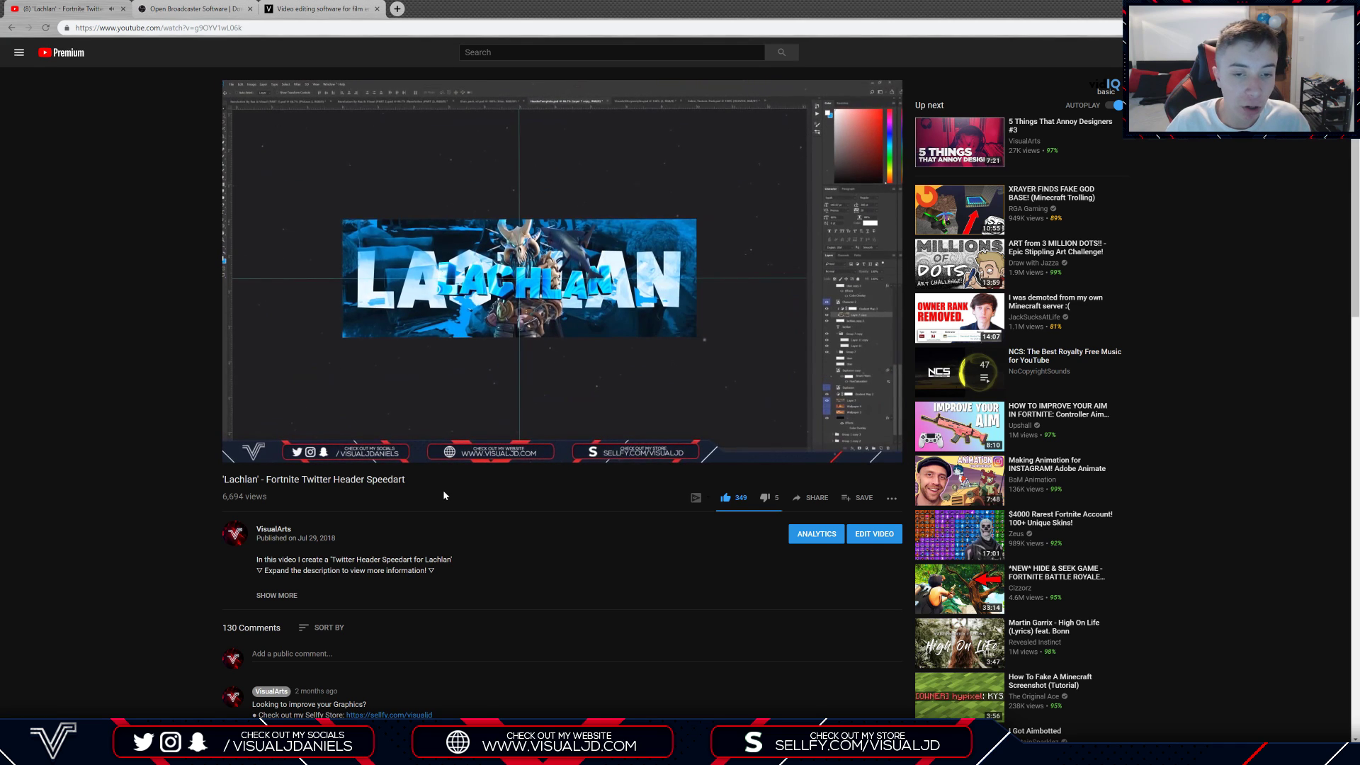
Pause the 'Lachlan' Fortnite Twitter Header Speedart video.
{"action": "mouse_move", "coordinate": [490, 397]}
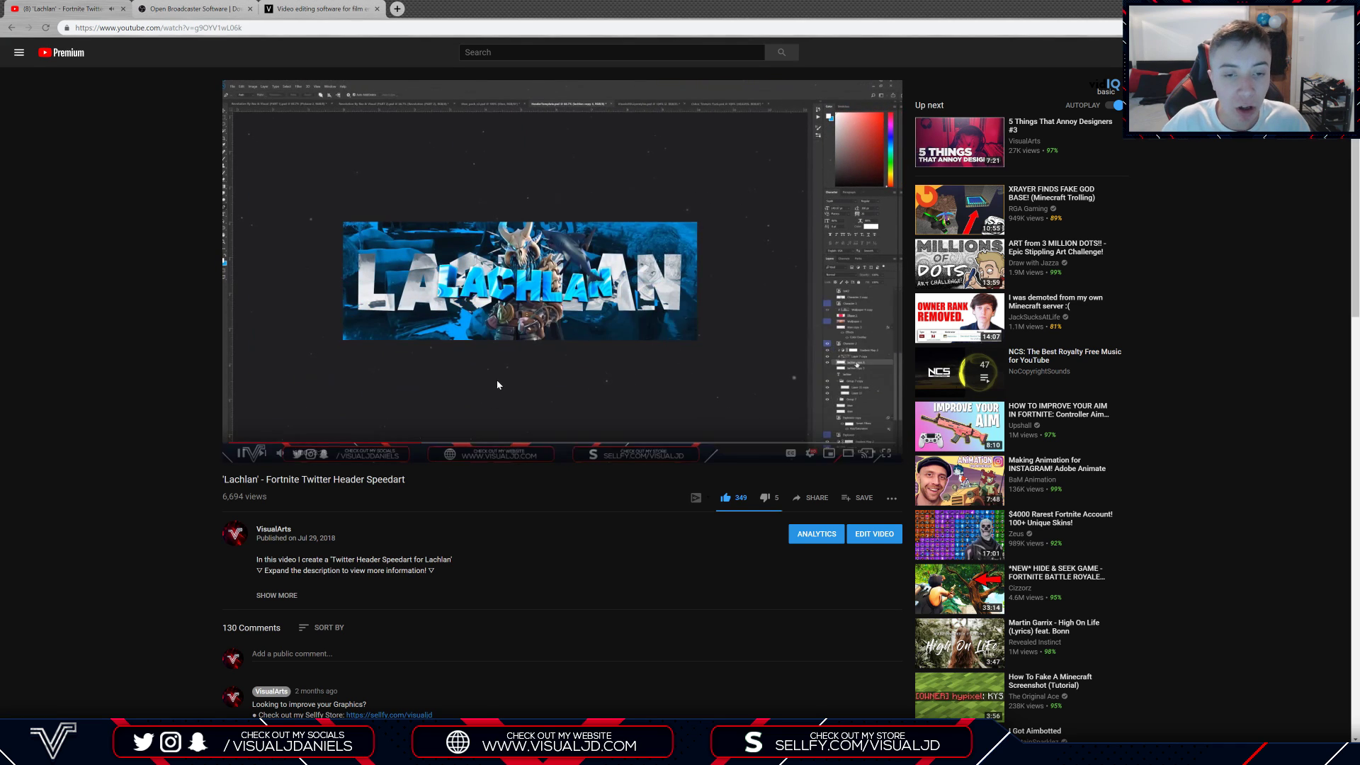
{"action": "left_click", "coordinate": [506, 337]}
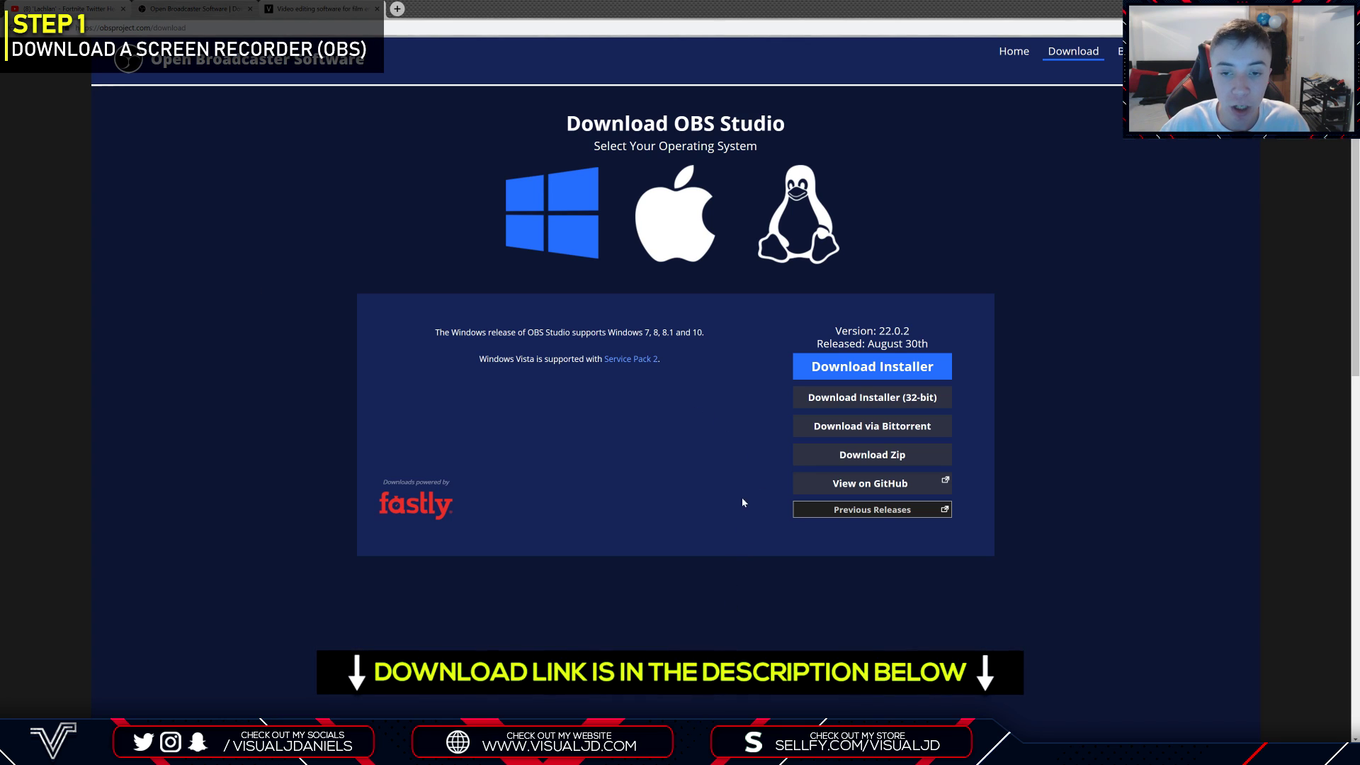
Download the OBS Studio 22.0.2 installer for Windows.
{"action": "left_click", "coordinate": [882, 367]}
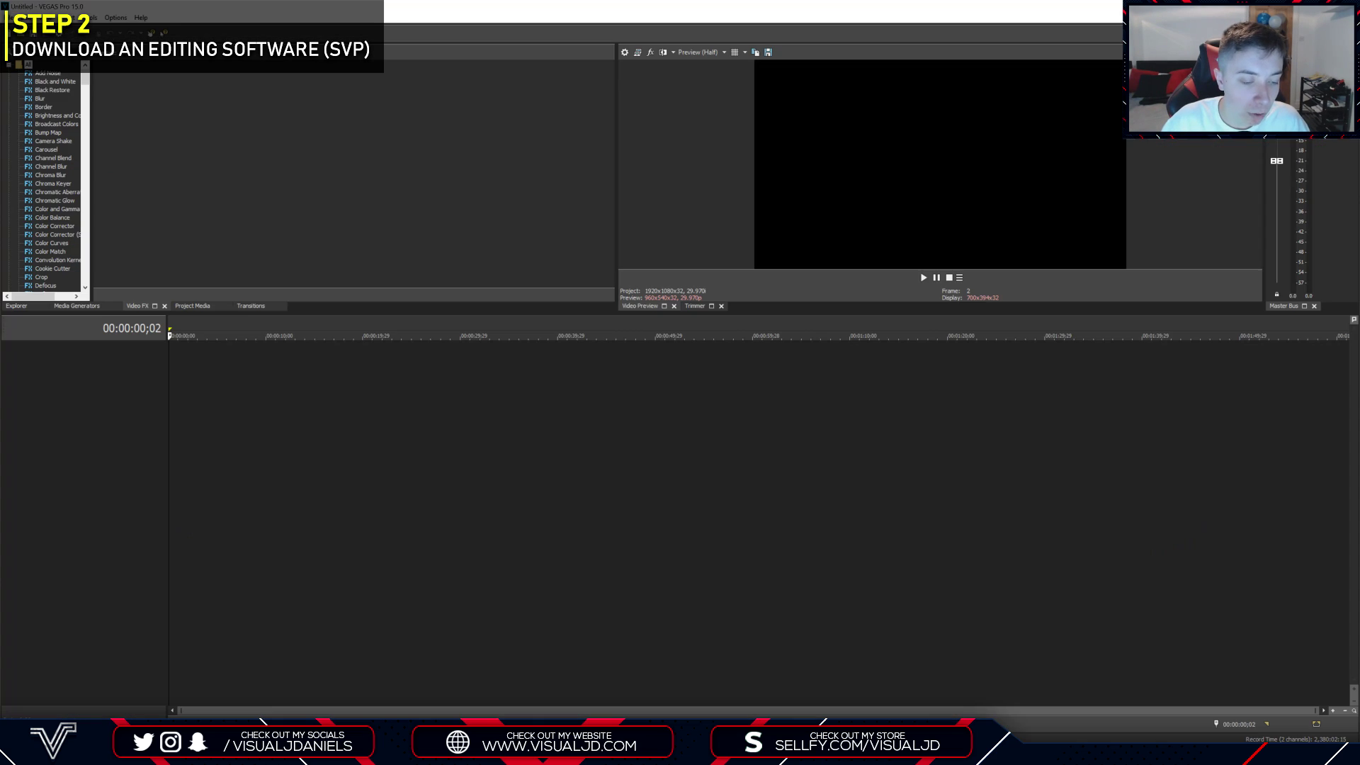
{"action": "left_click", "coordinate": [427, 464]}
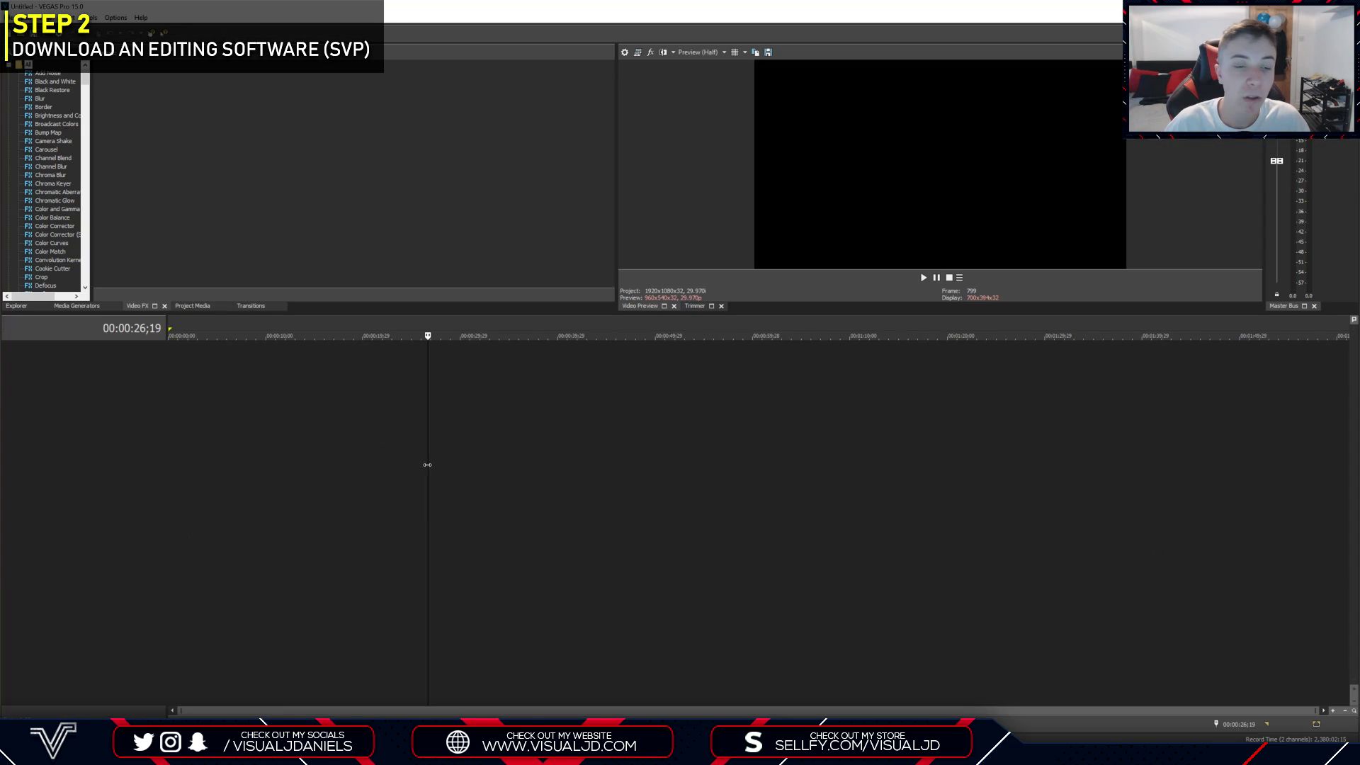
{"action": "left_click", "coordinate": [207, 376]}
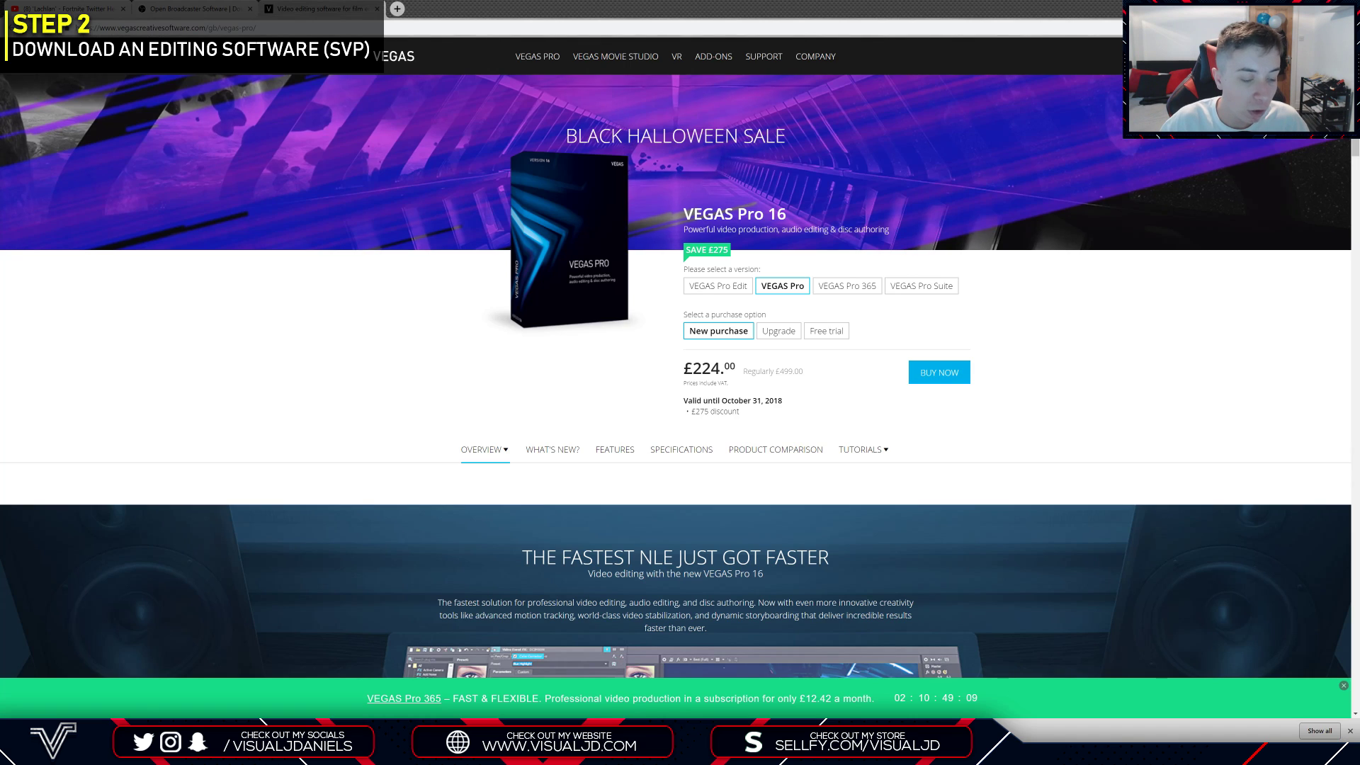
Look over the VEGAS Pro 16 product page with its versions and purchase options.
{"action": "mouse_move", "coordinate": [495, 471]}
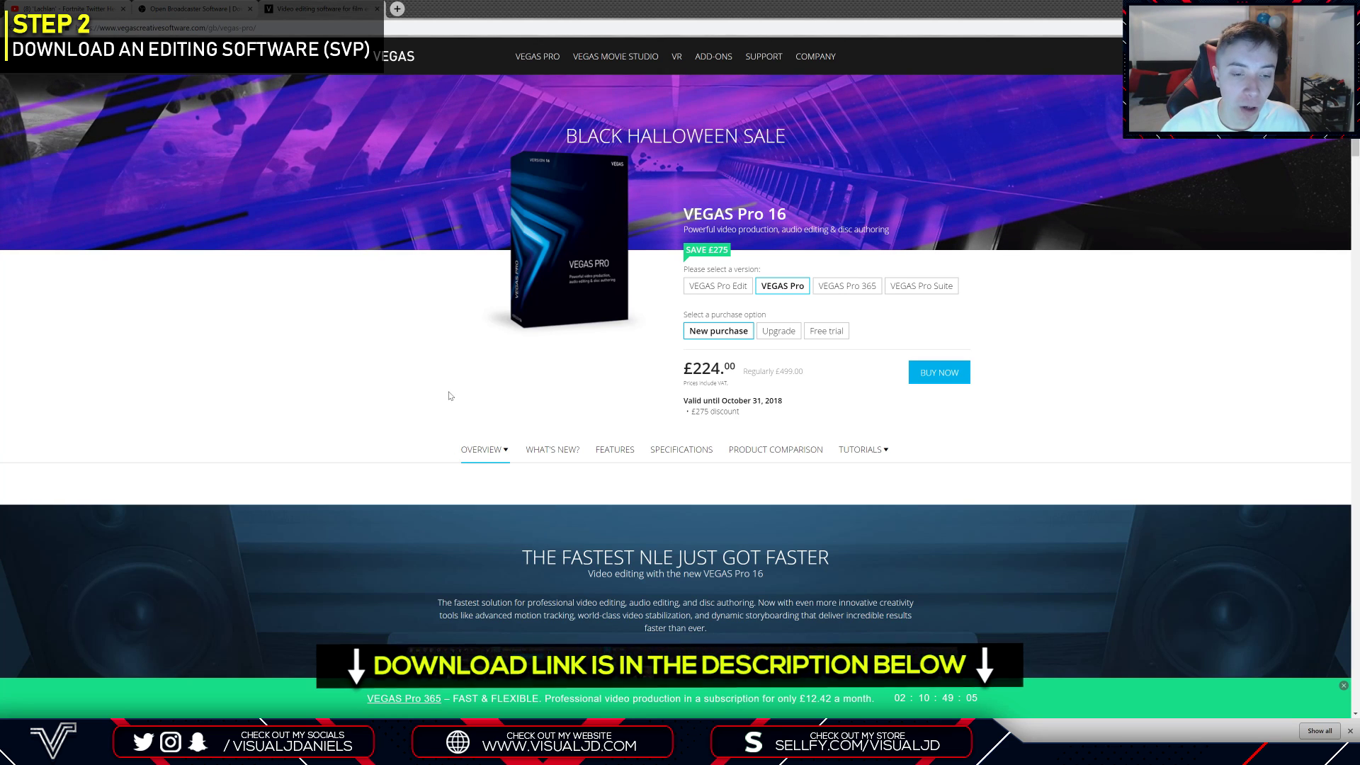
{"action": "scroll", "coordinate": [577, 443], "scroll_direction": "down", "scroll_amount": 2}
{"action": "scroll", "coordinate": [581, 441], "scroll_direction": "up", "scroll_amount": 3}
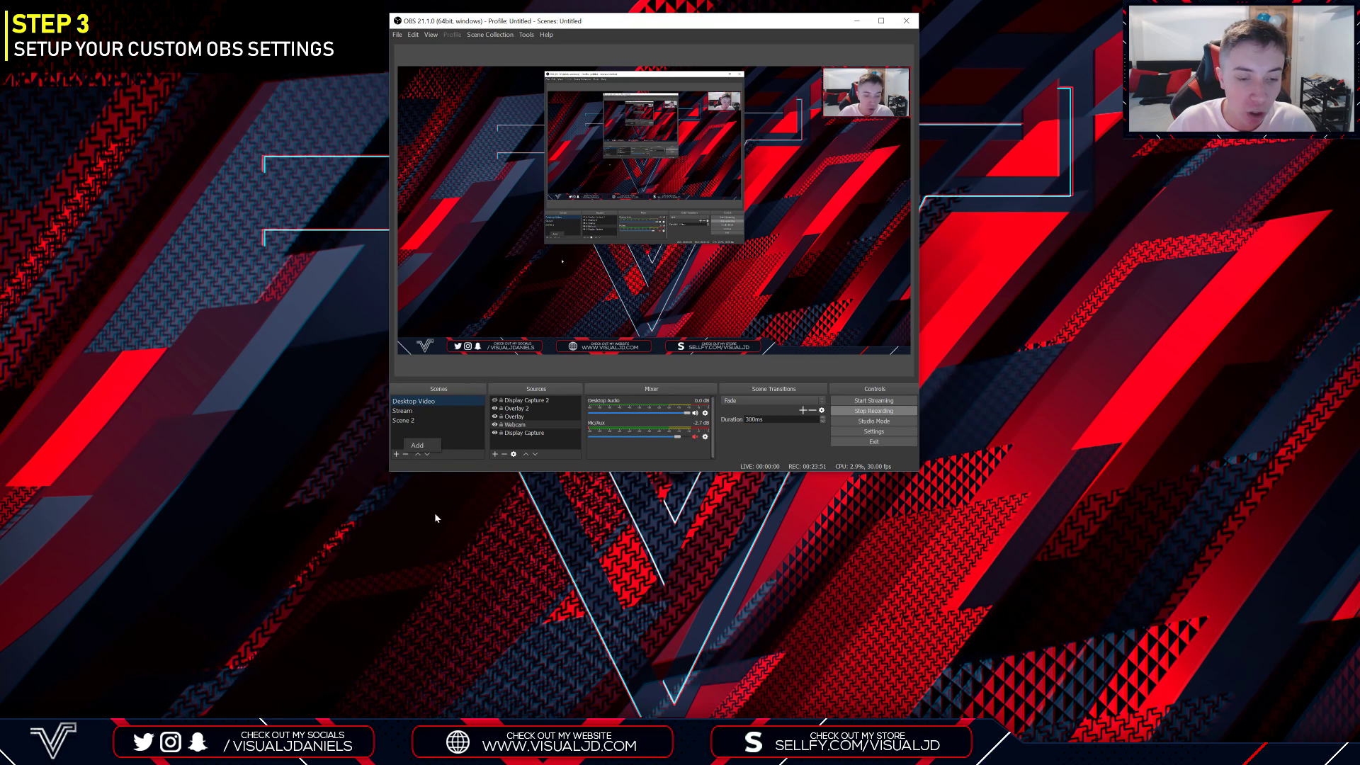
{"action": "left_click", "coordinate": [396, 453]}
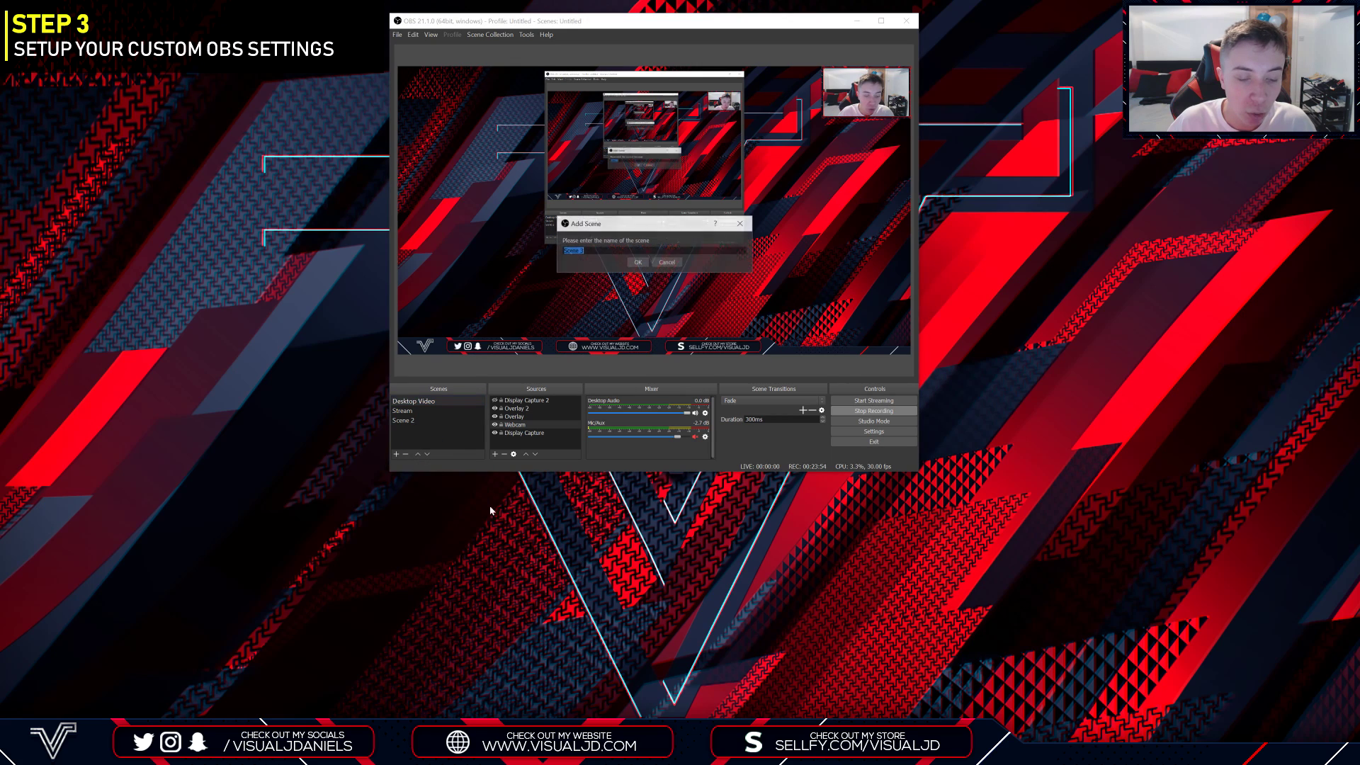
{"action": "left_click", "coordinate": [666, 262]}
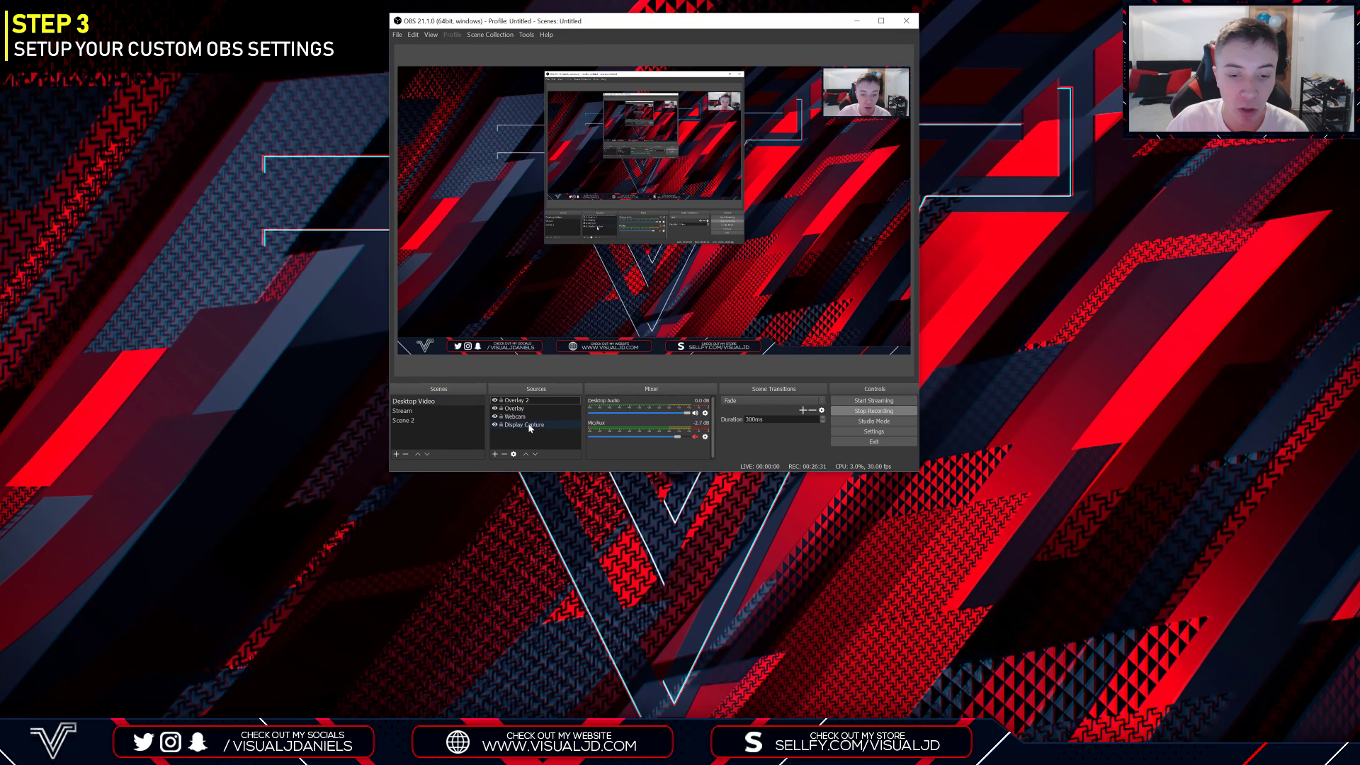
{"action": "left_click", "coordinate": [540, 427]}
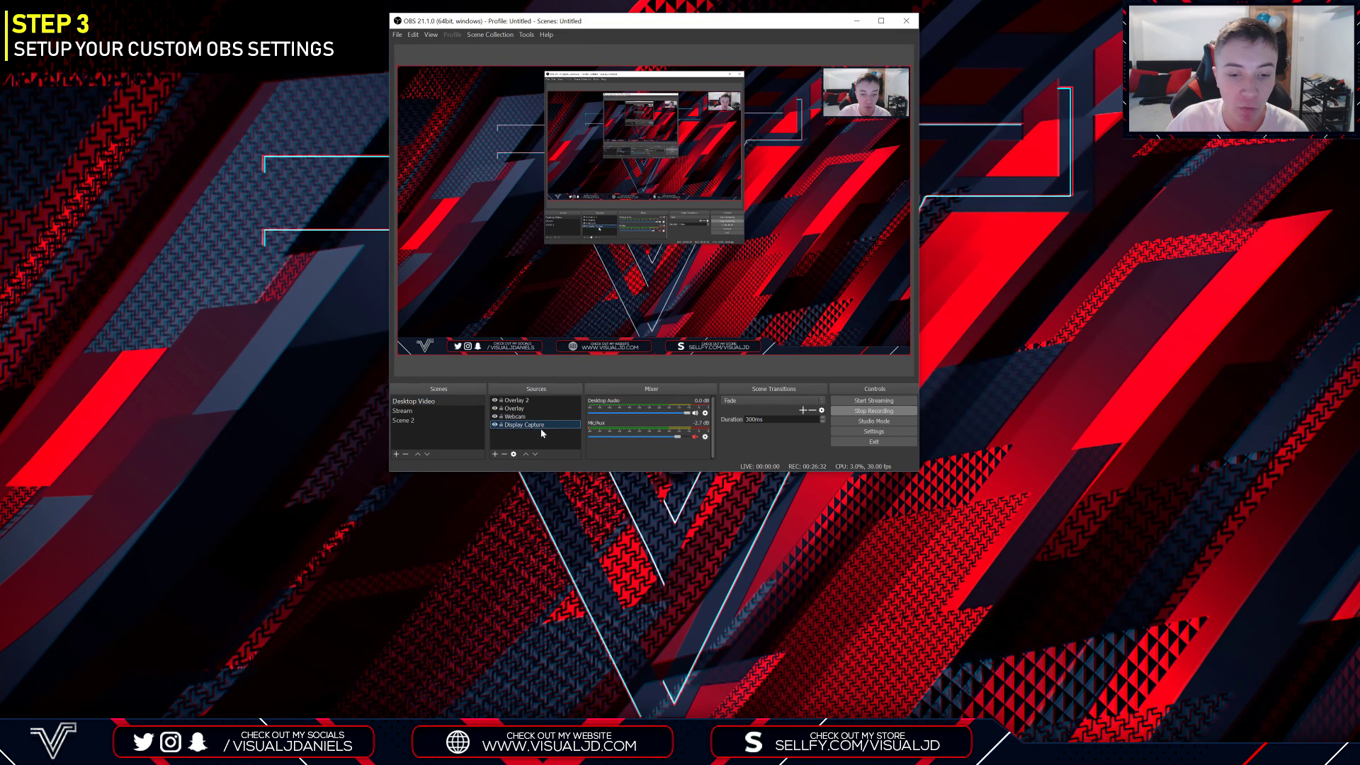
{"action": "left_click", "coordinate": [514, 453]}
{"action": "mouse_move", "coordinate": [581, 450]}
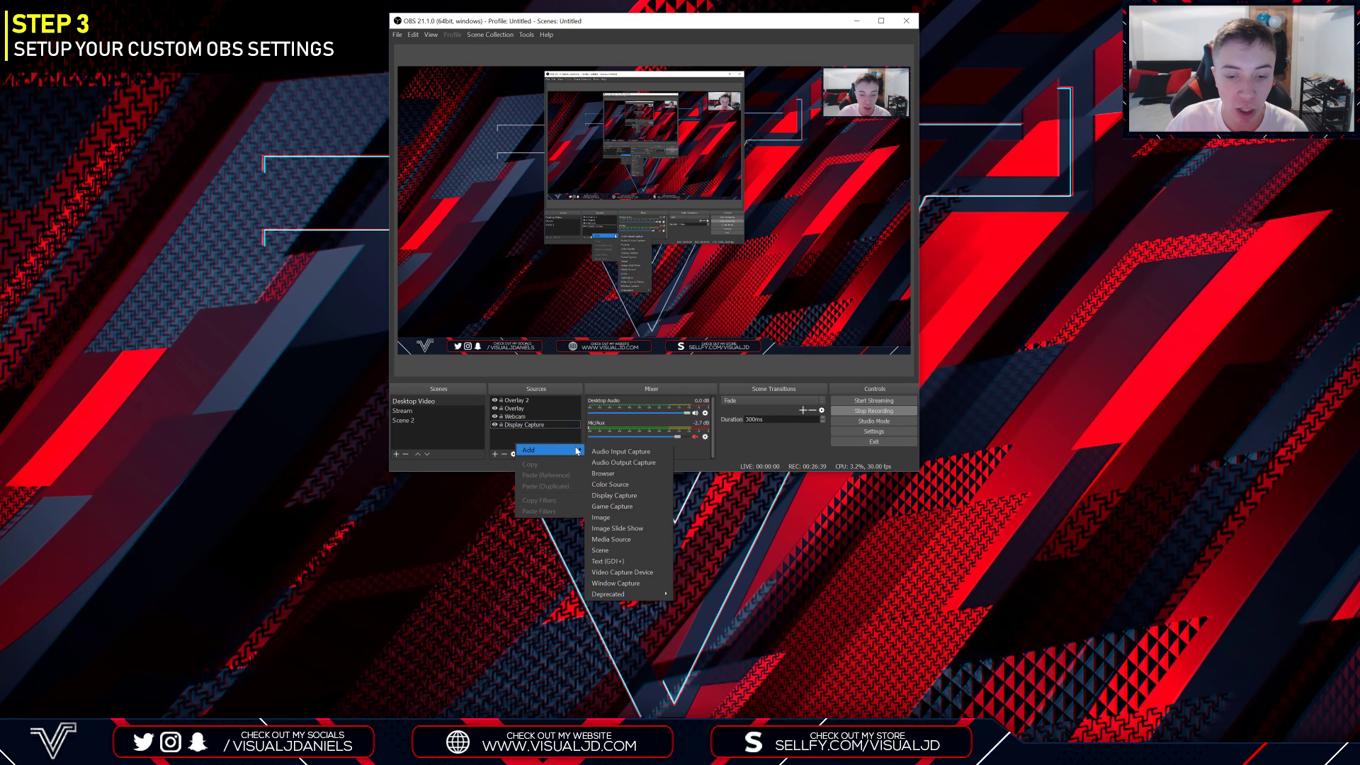
{"action": "left_click", "coordinate": [635, 497]}
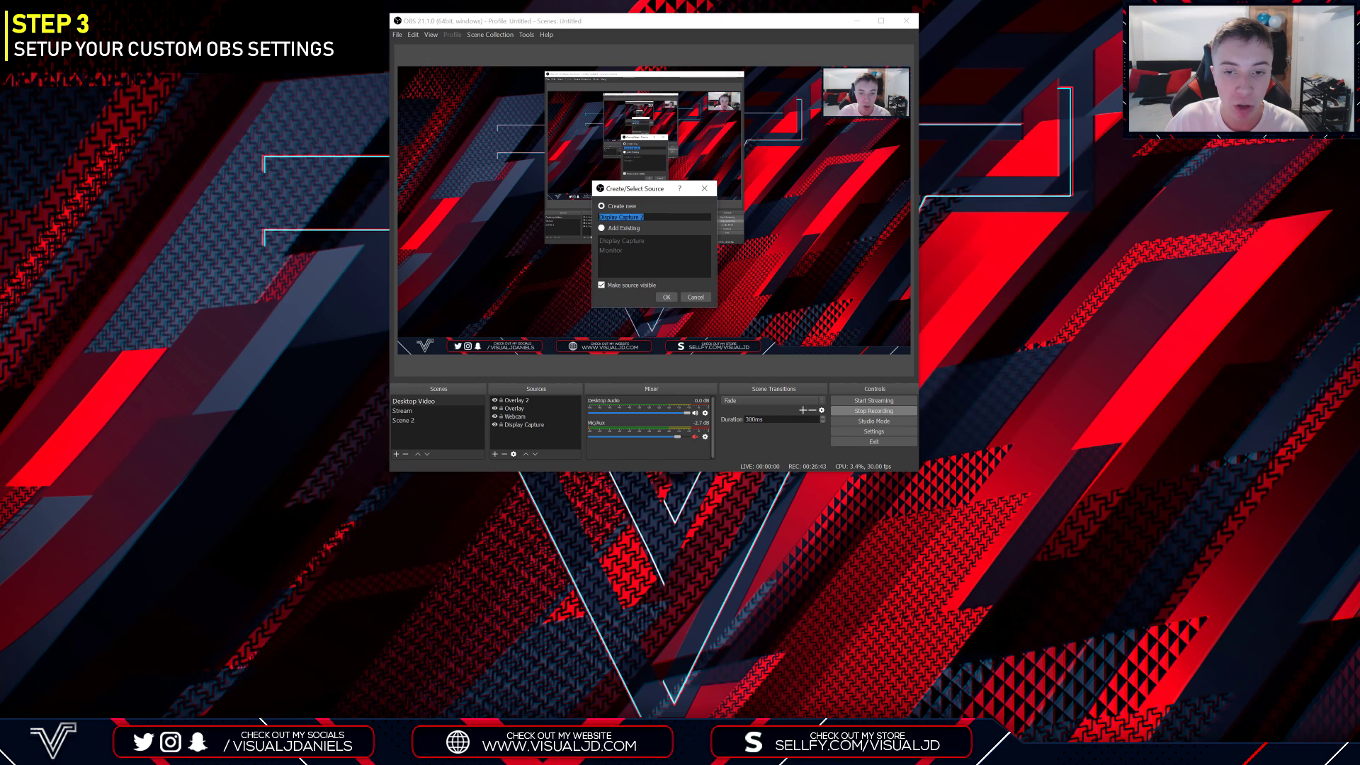
{"action": "left_click", "coordinate": [694, 298]}
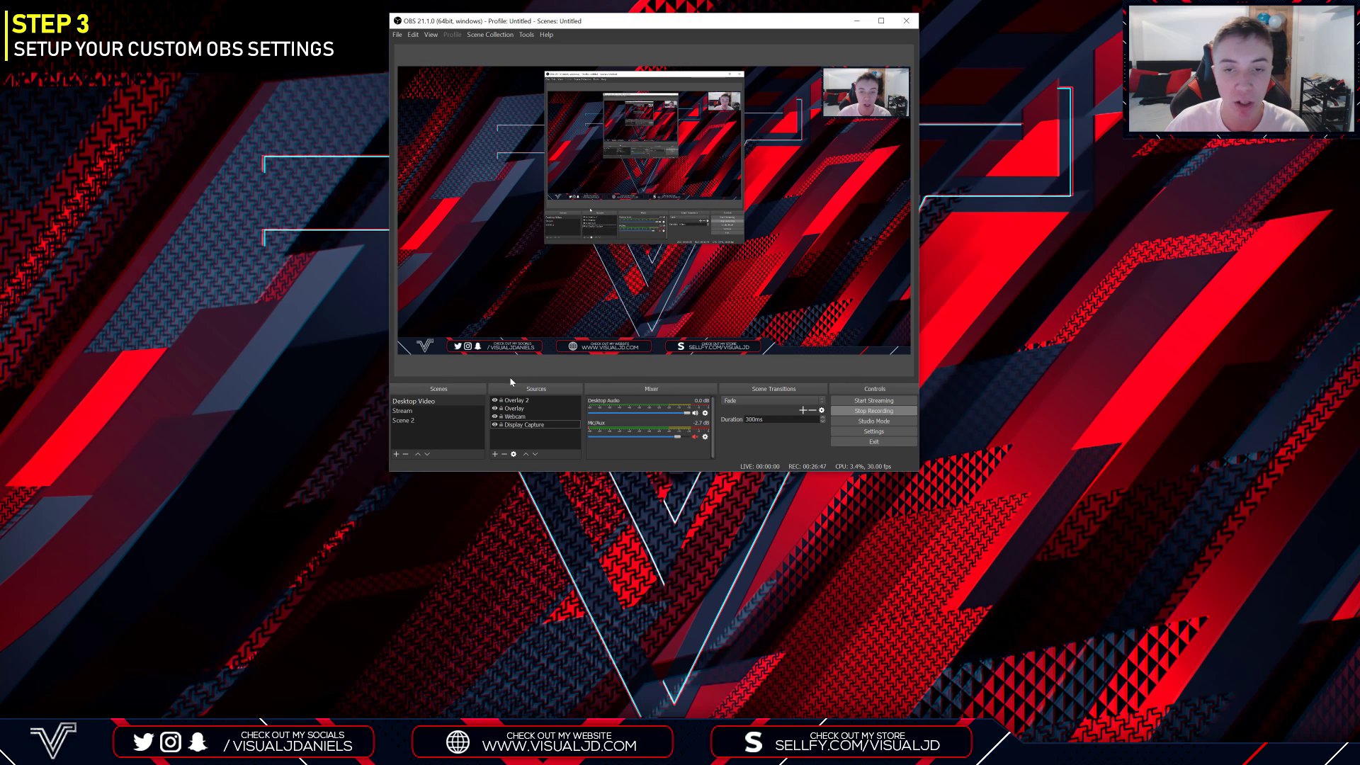
{"action": "left_click", "coordinate": [694, 262]}
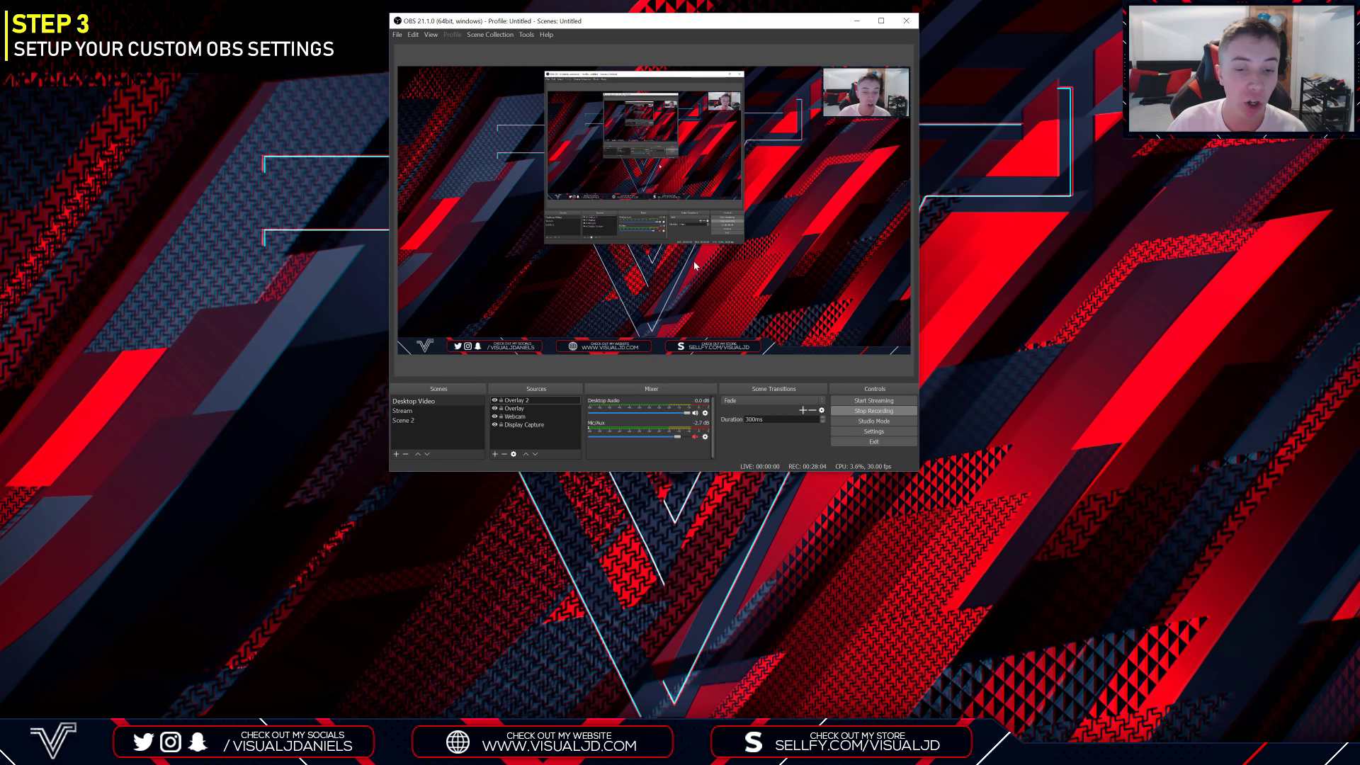
Add a new Image source to the Desktop Video scene without assigning an image file.
{"action": "right_click", "coordinate": [526, 443]}
{"action": "mouse_move", "coordinate": [539, 448]}
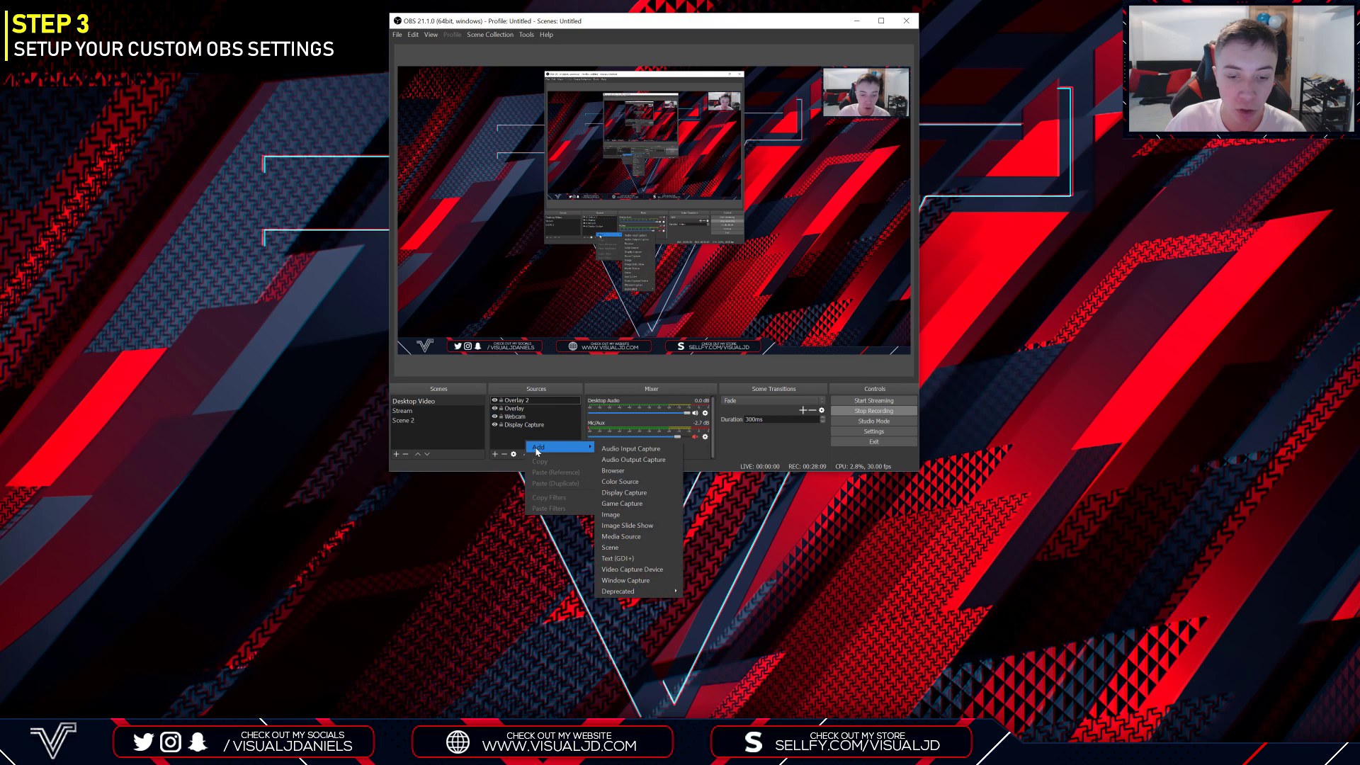
{"action": "left_click", "coordinate": [636, 516]}
{"action": "left_click", "coordinate": [667, 297]}
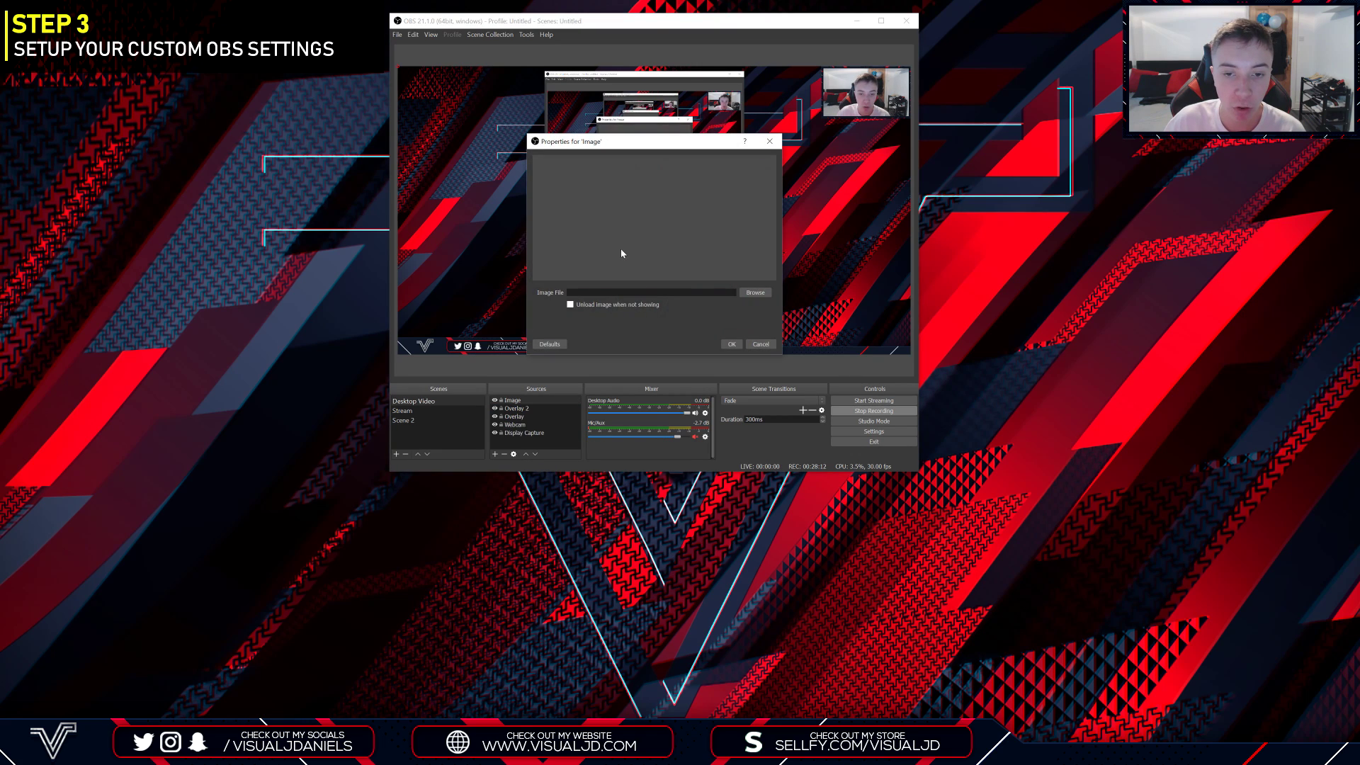
{"action": "left_click", "coordinate": [751, 292]}
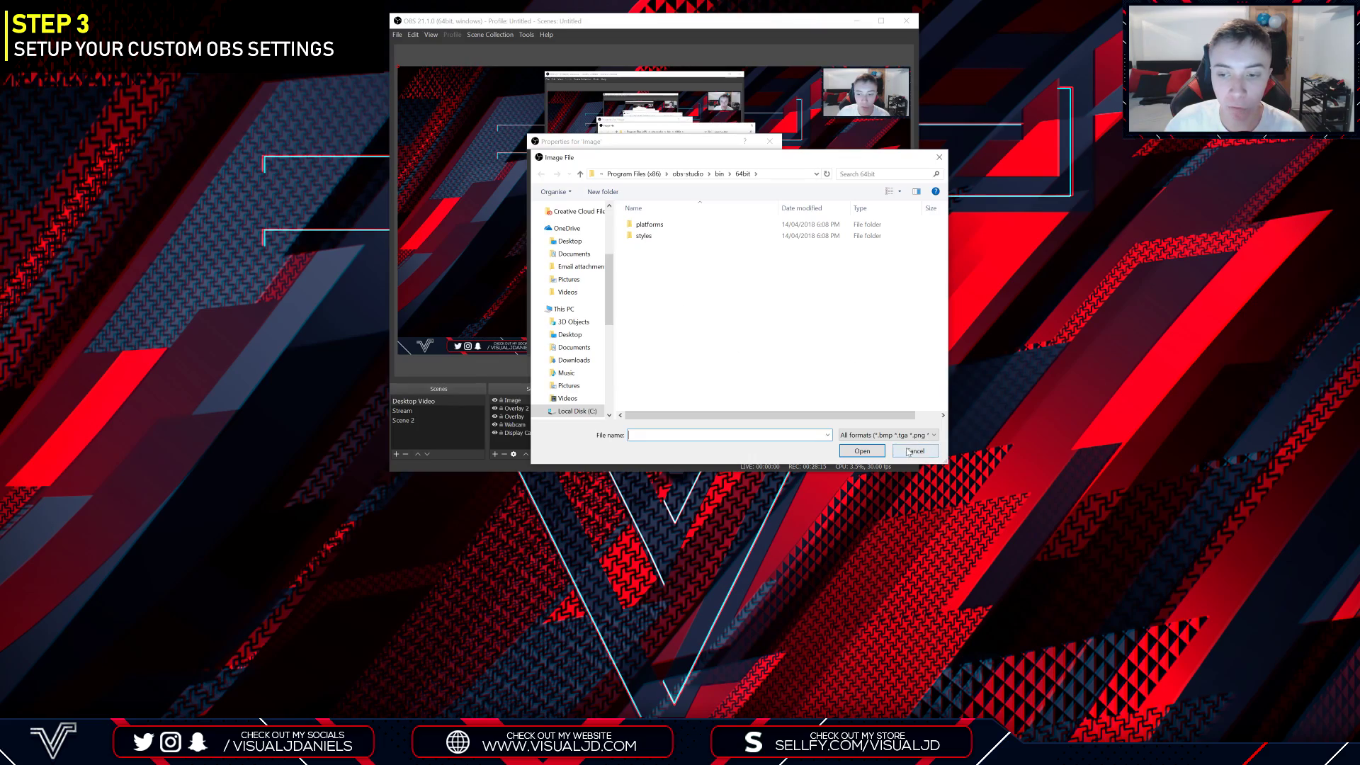
{"action": "left_click", "coordinate": [908, 452]}
{"action": "left_click", "coordinate": [745, 346]}
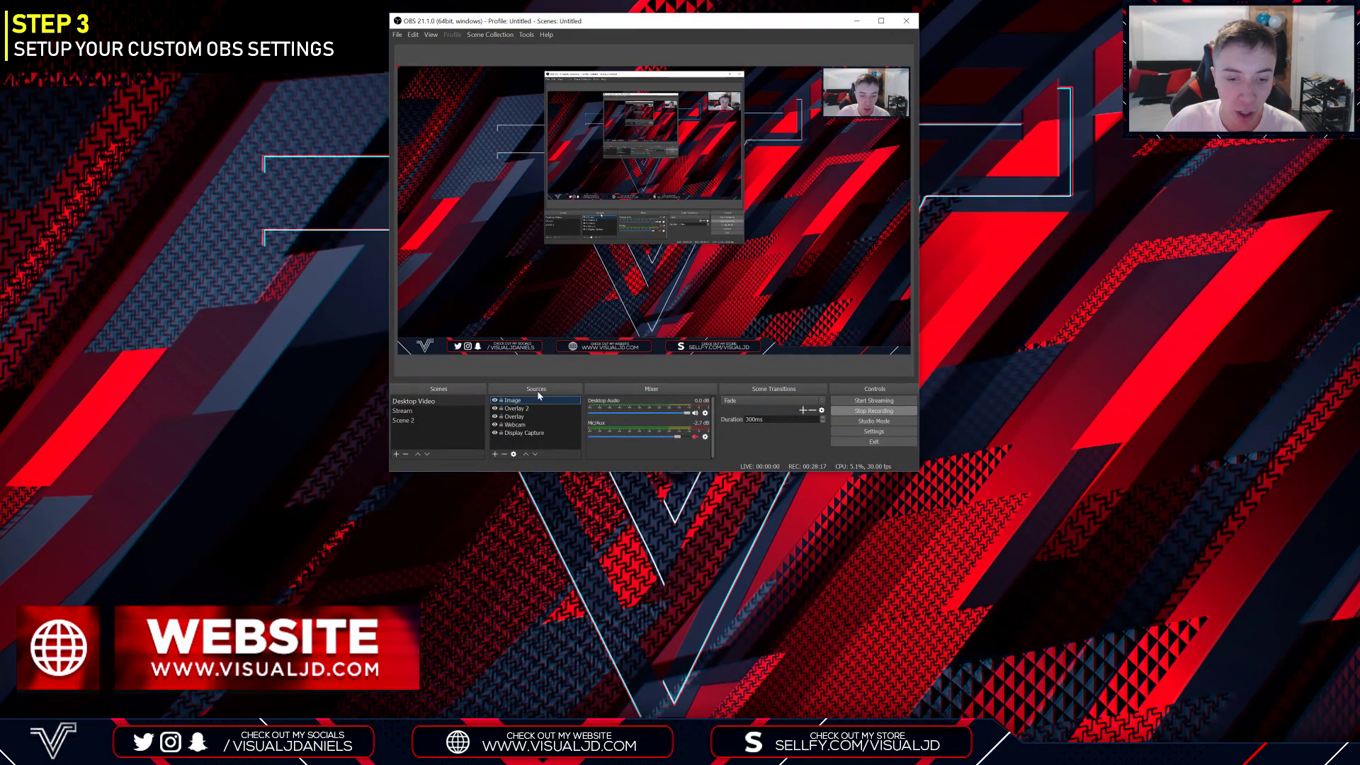
Remove the empty Image source from the scene's sources.
{"action": "right_click", "coordinate": [536, 401]}
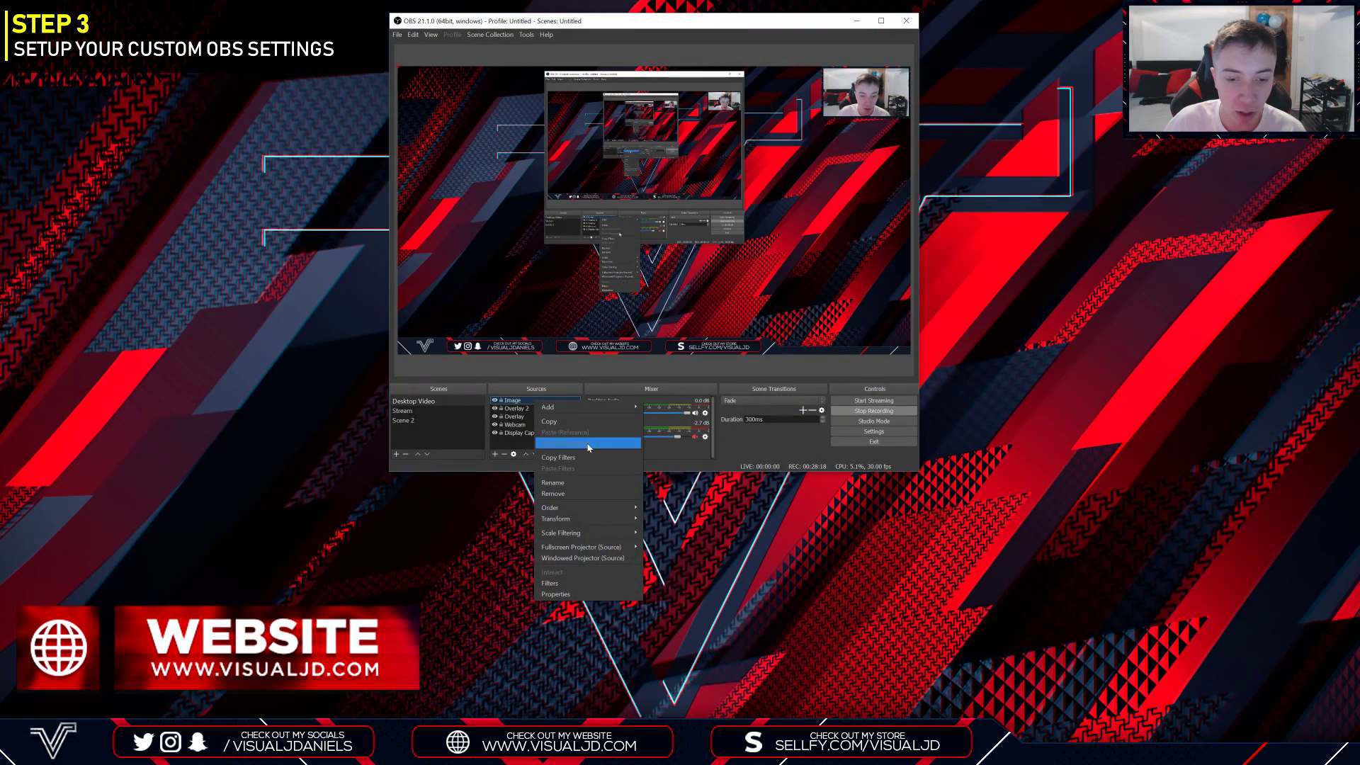
{"action": "left_click", "coordinate": [562, 493]}
{"action": "key", "text": "Return"}
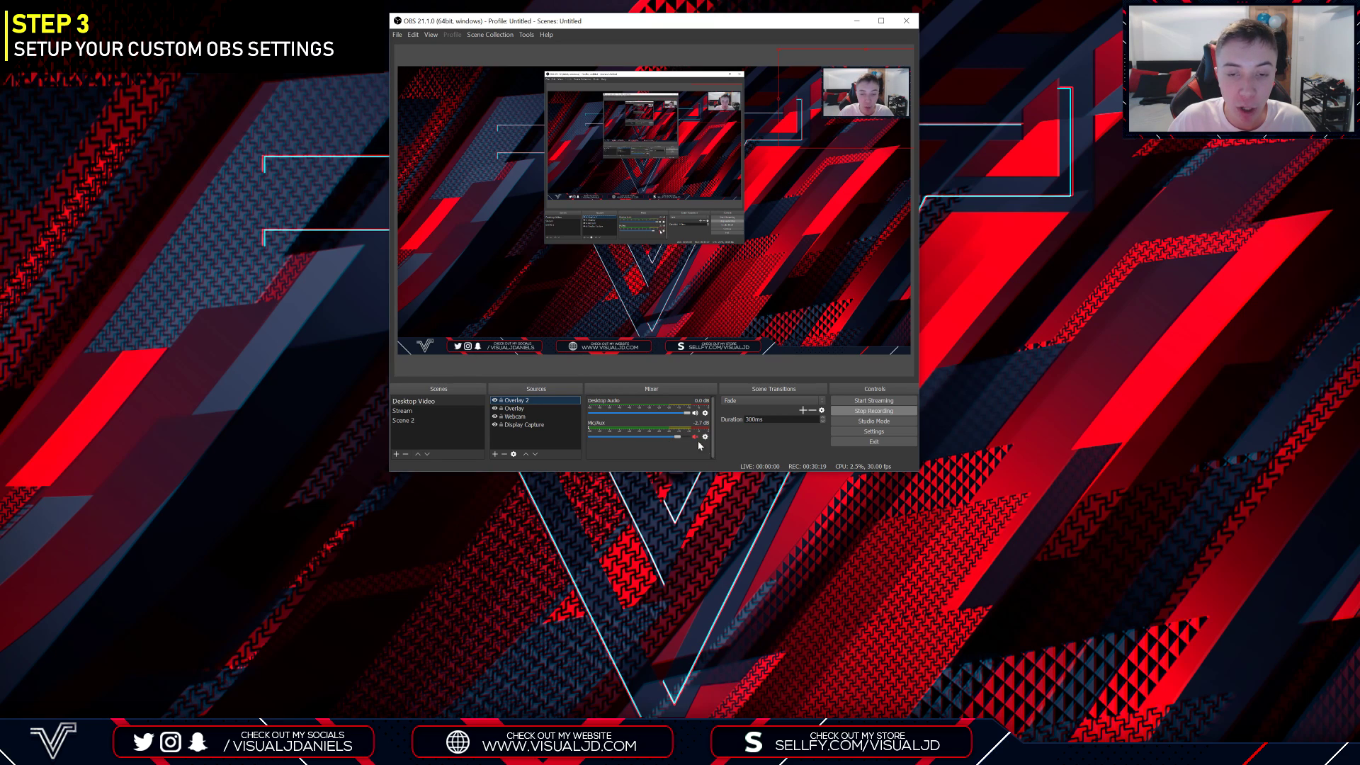
Switch to Audacity to check the running voice recording, and minimise it to return to OBS.
{"action": "key", "text": "alt+Tab"}
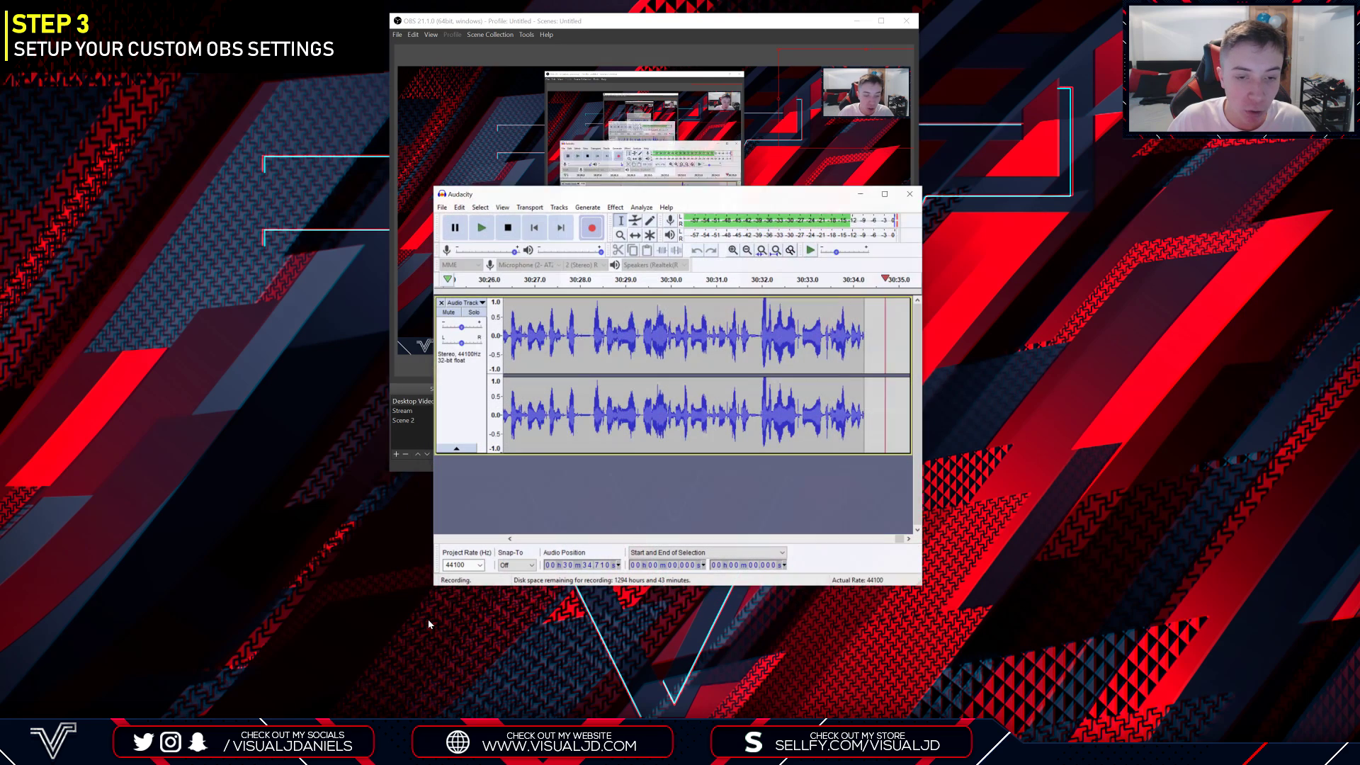
{"action": "left_click", "coordinate": [864, 190]}
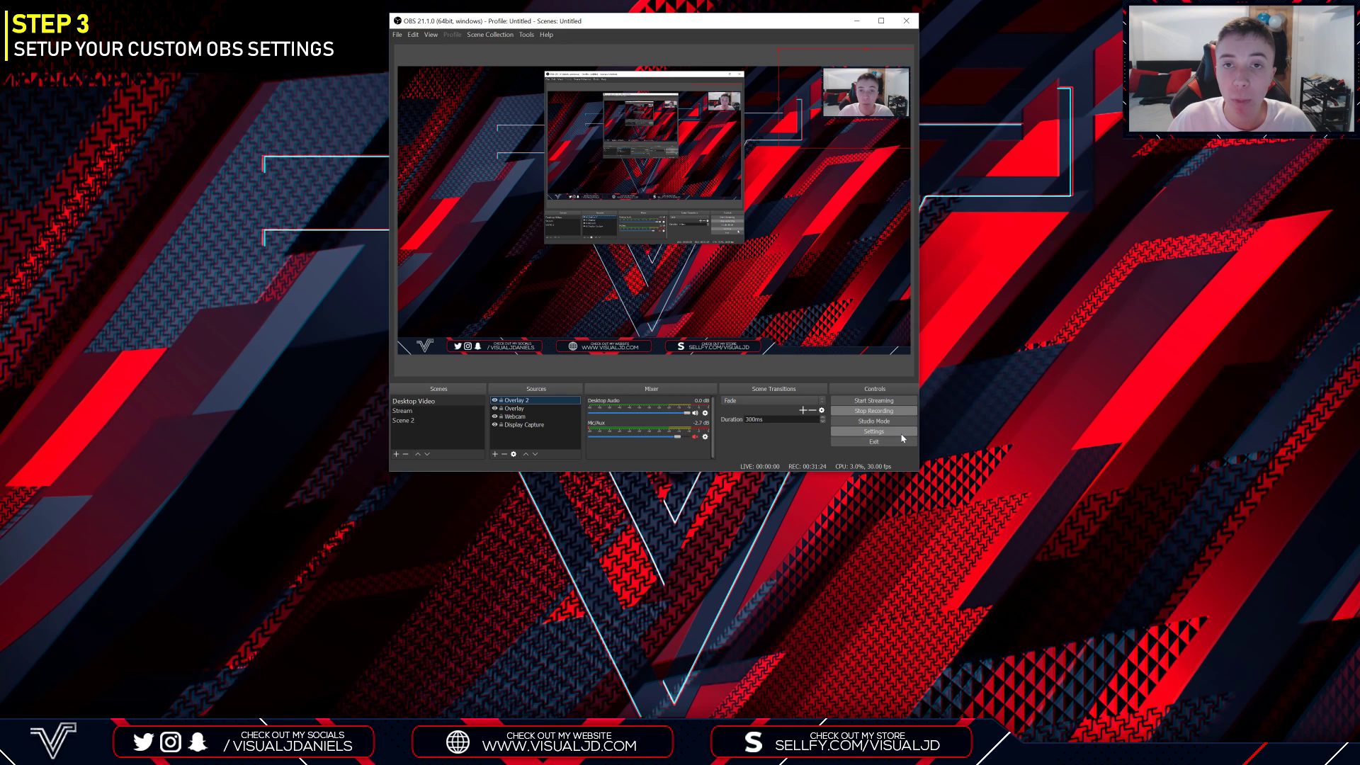
Open the OBS settings, move the window clear of the preview, and view the language choices in the General settings.
{"action": "left_click", "coordinate": [900, 433]}
{"action": "left_click_drag", "start_coordinate": [592, 118], "coordinate": [358, 157]}
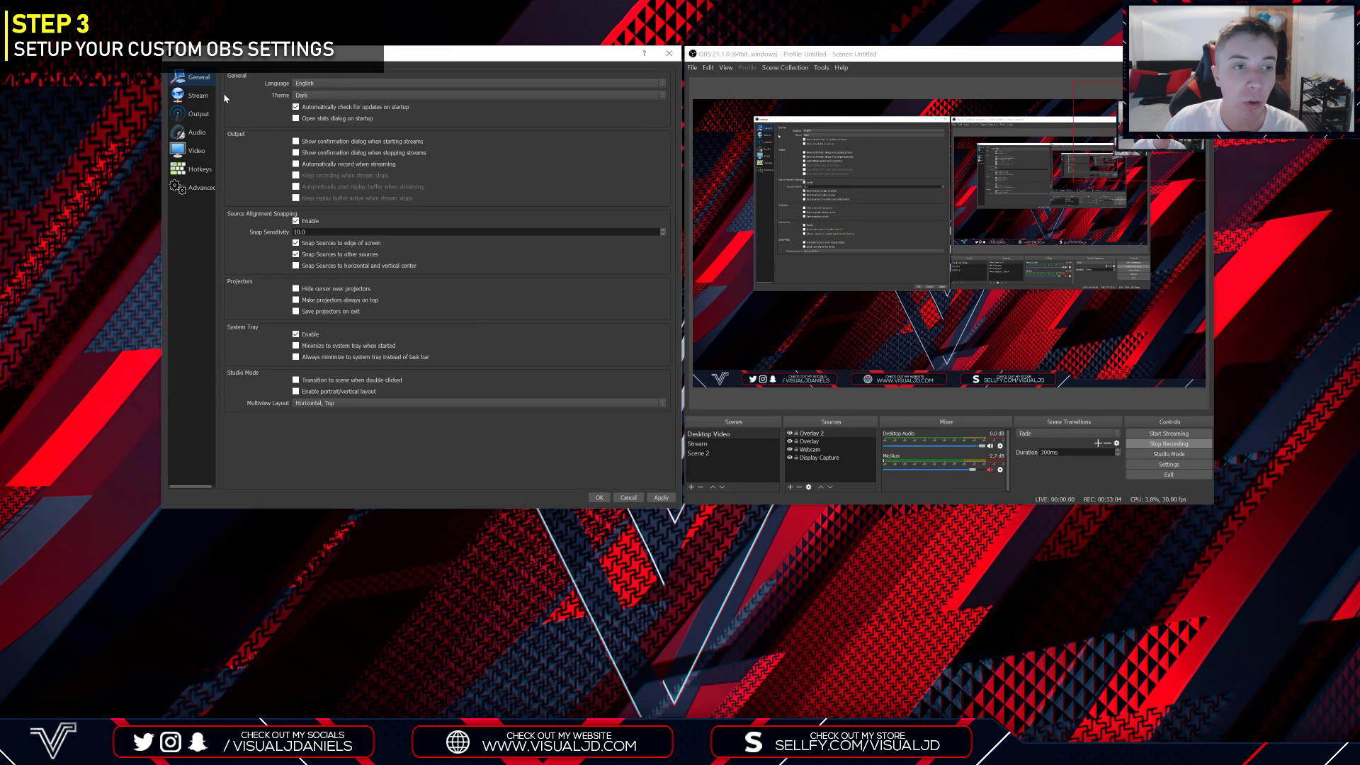
{"action": "left_click", "coordinate": [206, 96]}
{"action": "left_click", "coordinate": [199, 80]}
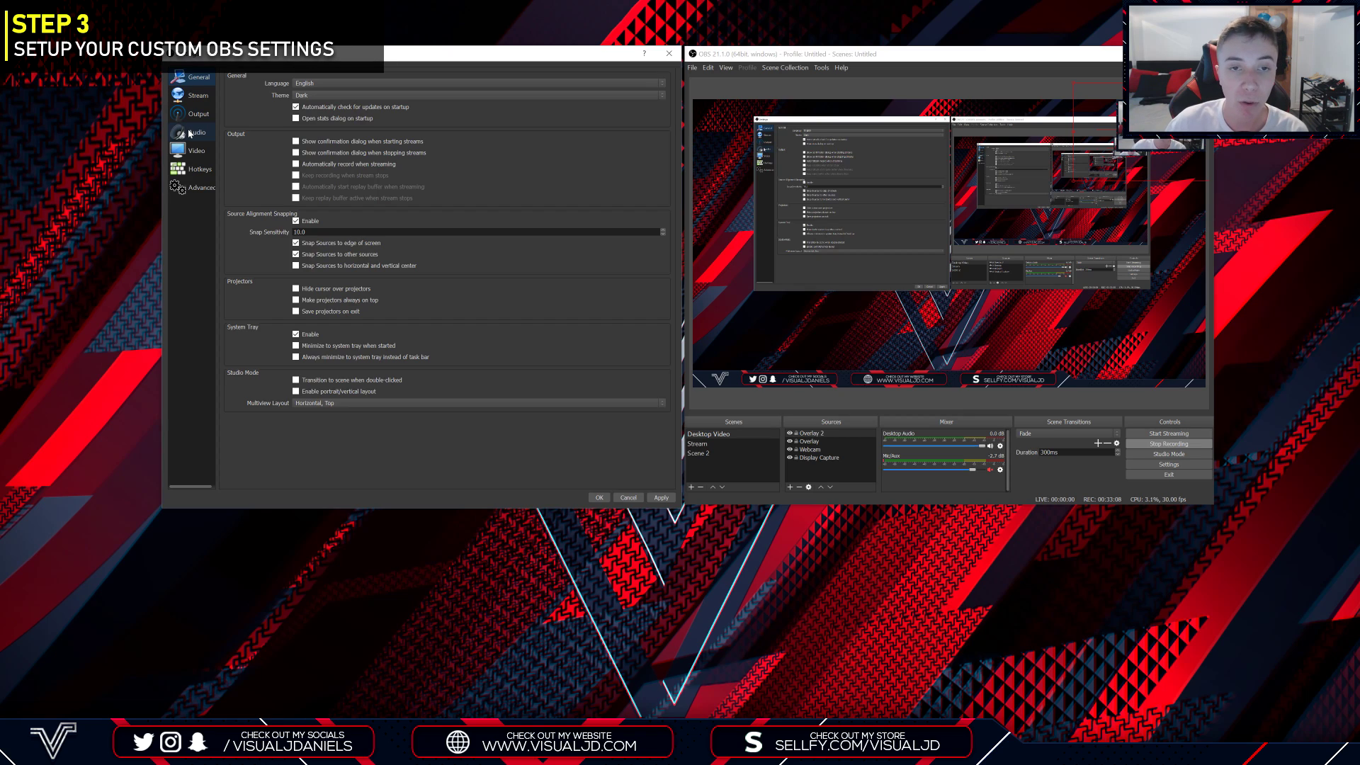
{"action": "left_click", "coordinate": [305, 83]}
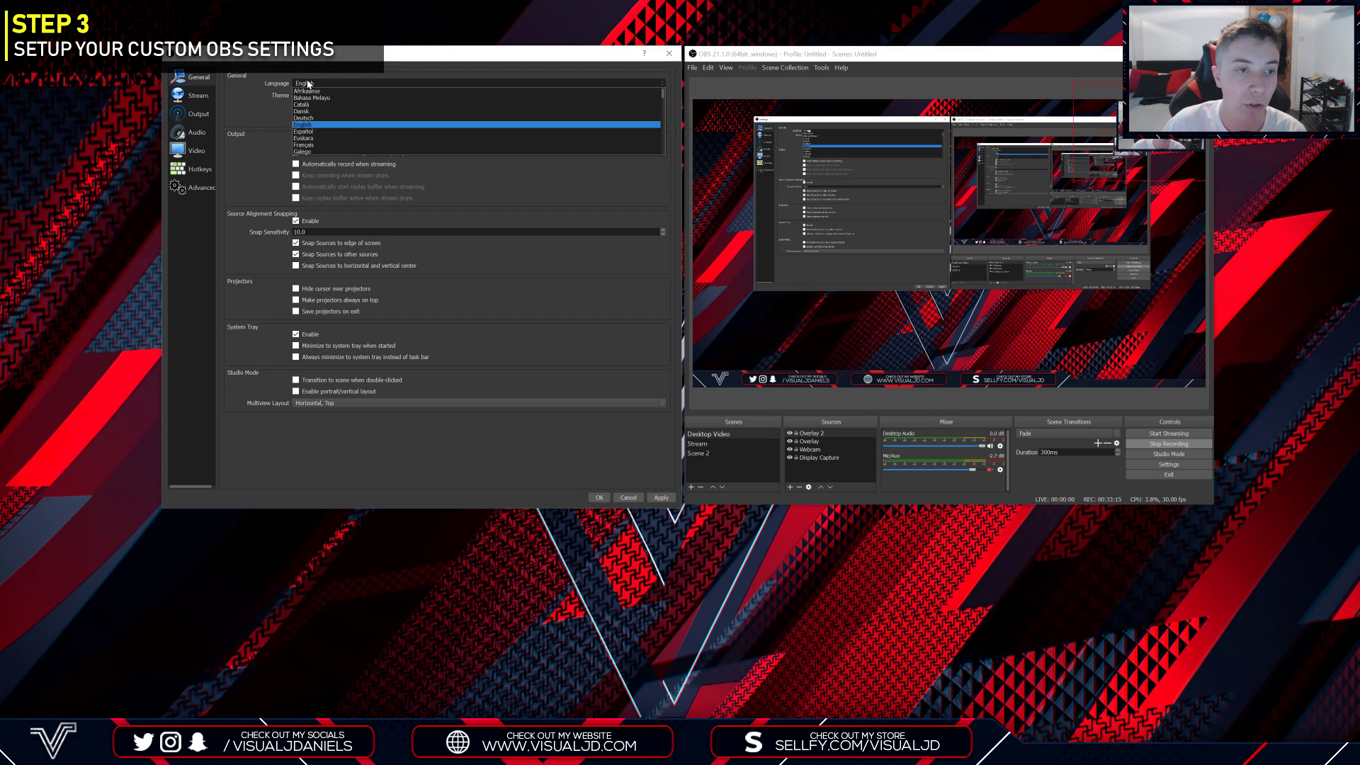
{"action": "left_click", "coordinate": [308, 83]}
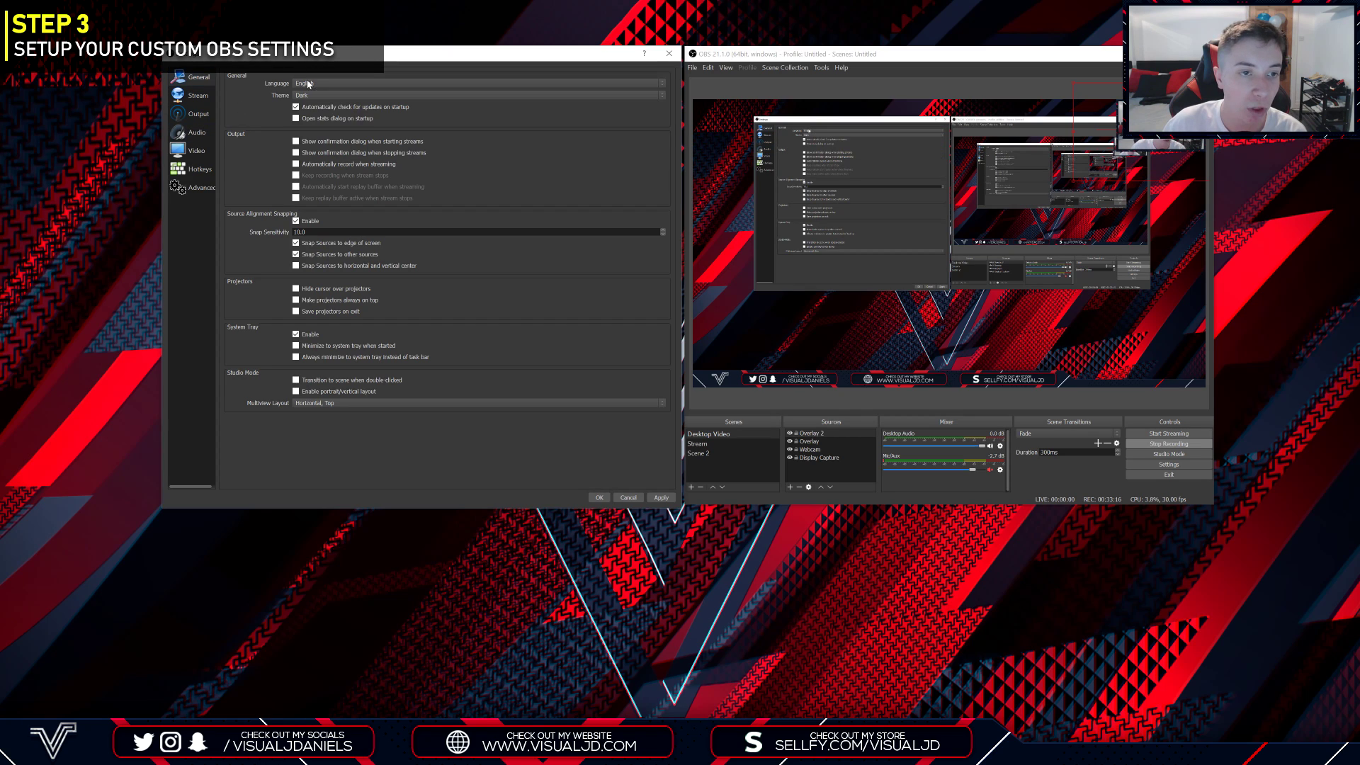
Try another interface theme and set the theme back to Dark.
{"action": "left_click", "coordinate": [340, 94]}
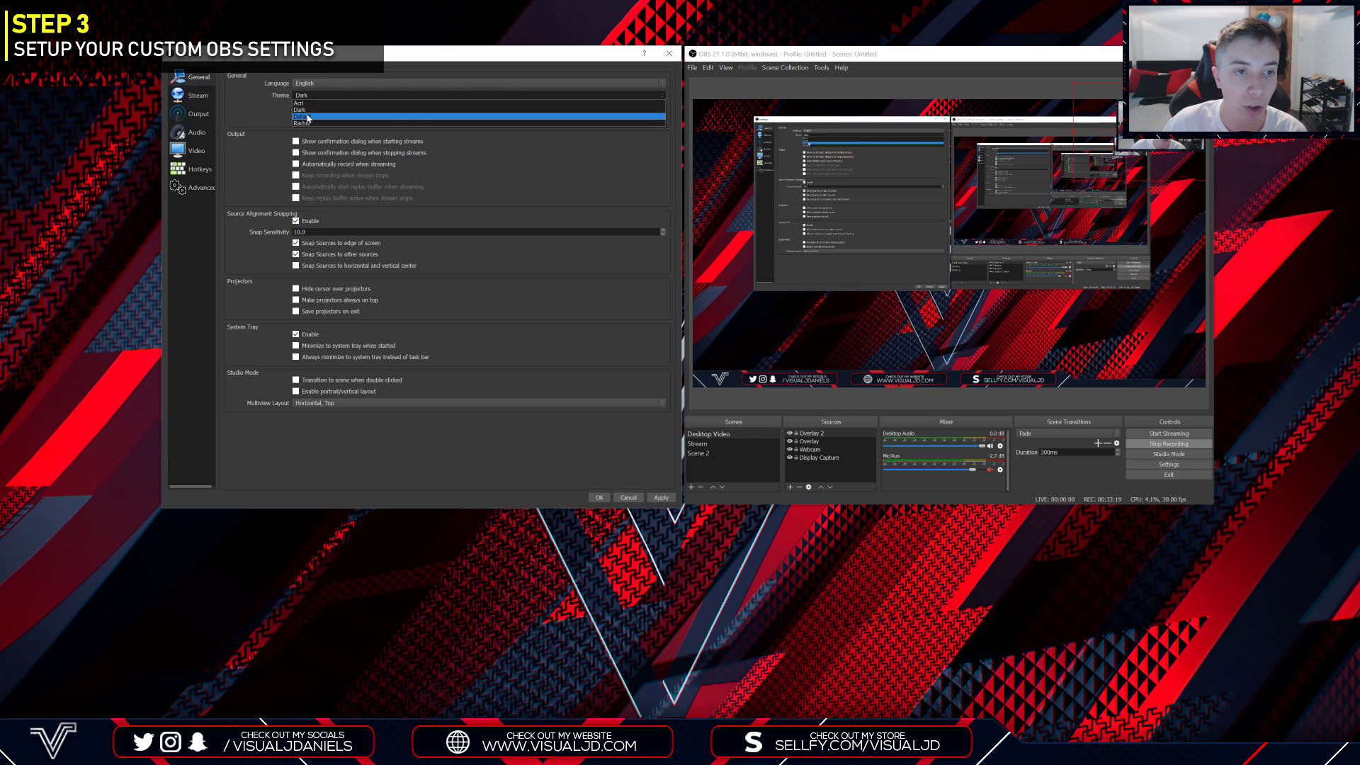
{"action": "left_click", "coordinate": [308, 117]}
{"action": "left_click", "coordinate": [336, 95]}
{"action": "left_click", "coordinate": [336, 106]}
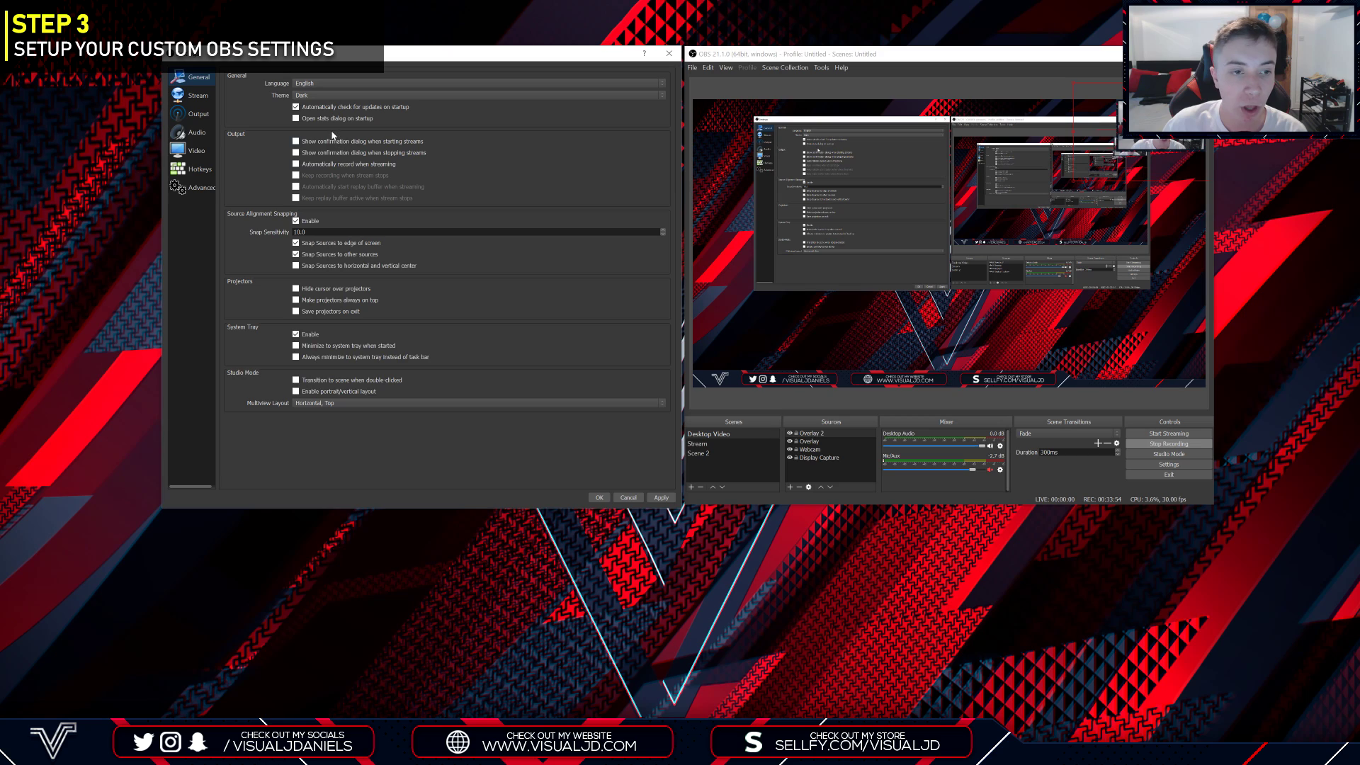
Look through the Stream settings and the encoder and audio bitrate choices for streaming in the Output settings.
{"action": "left_click", "coordinate": [201, 97]}
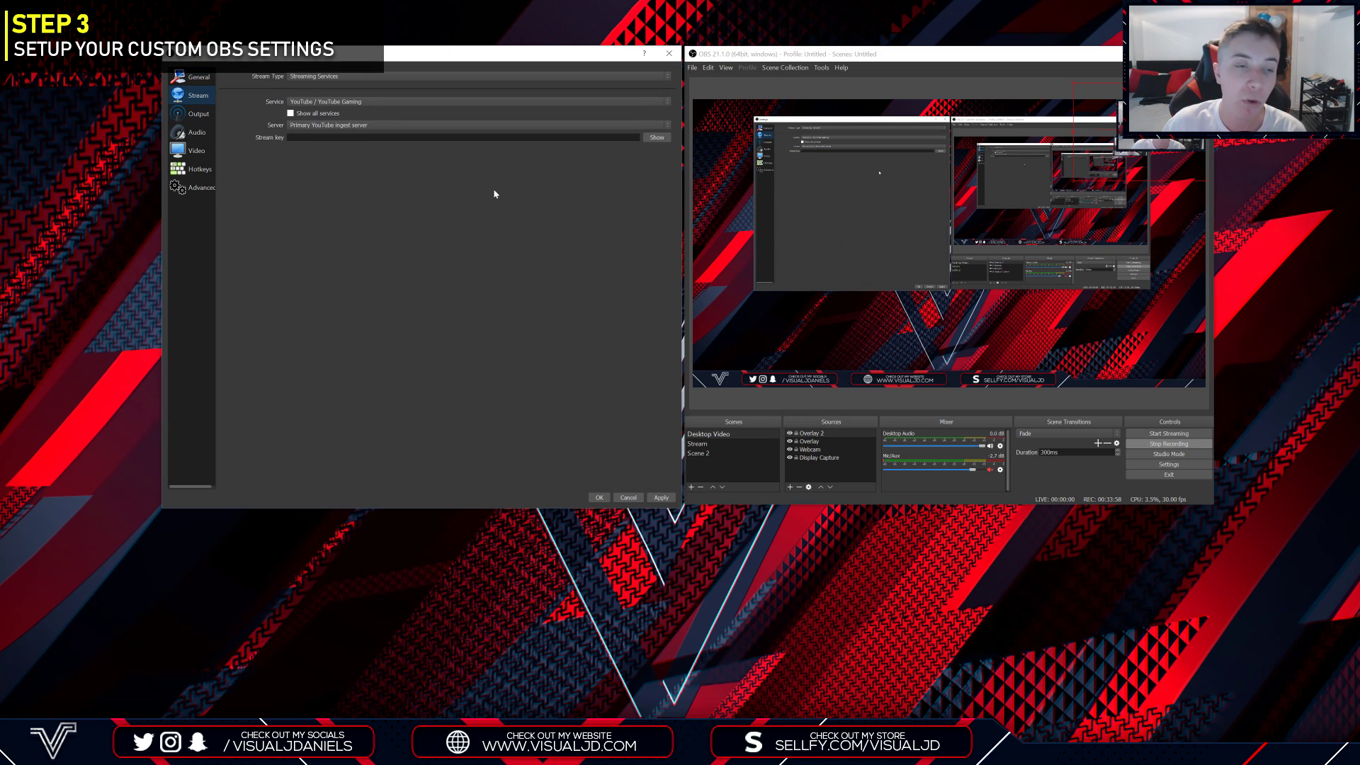
{"action": "left_click", "coordinate": [206, 115]}
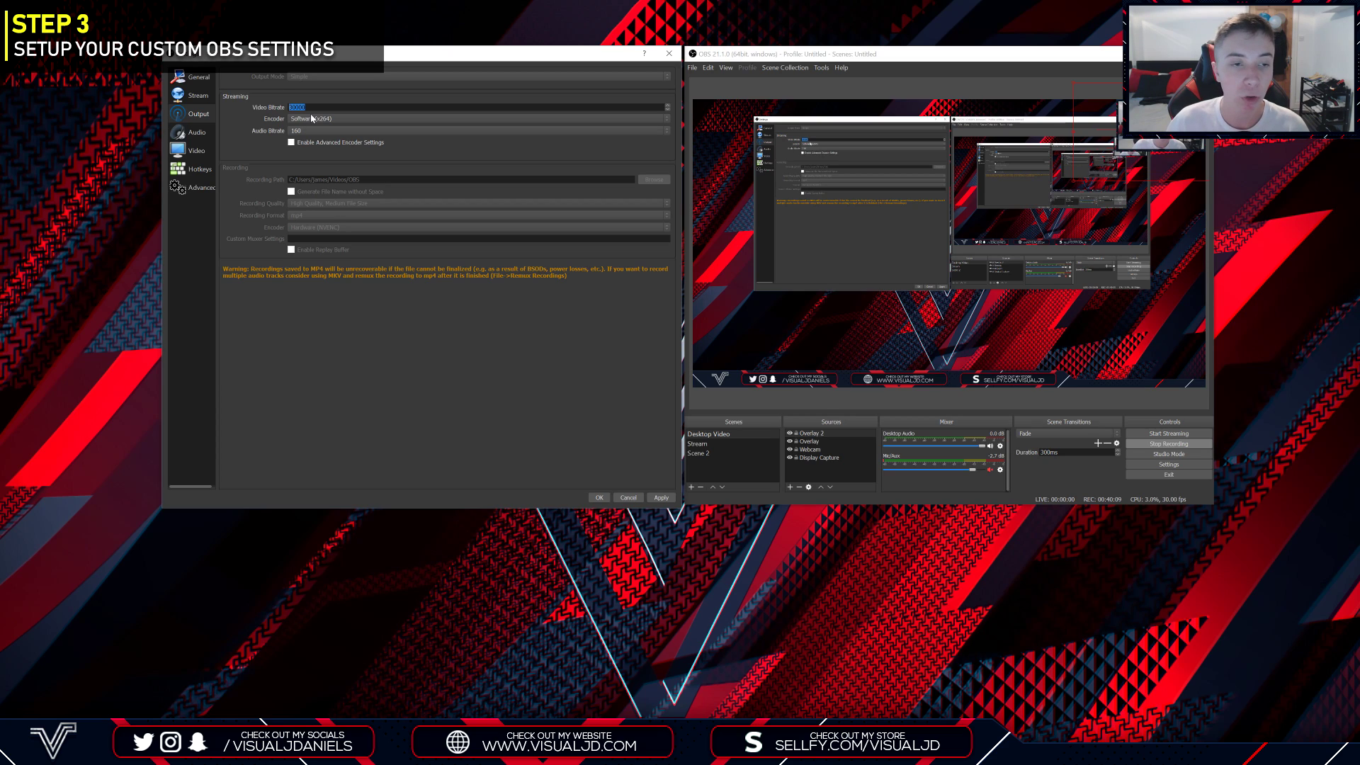
{"action": "left_click", "coordinate": [322, 121]}
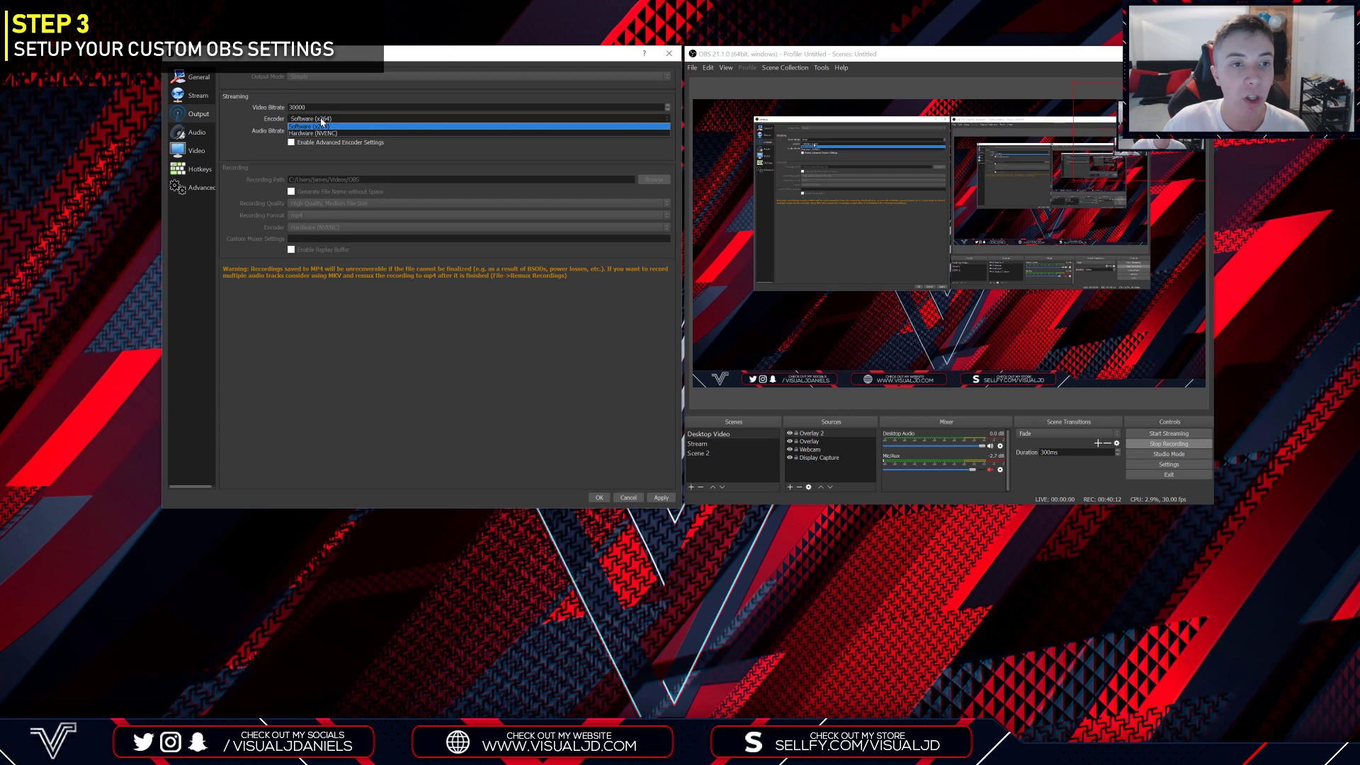
{"action": "left_click", "coordinate": [333, 120]}
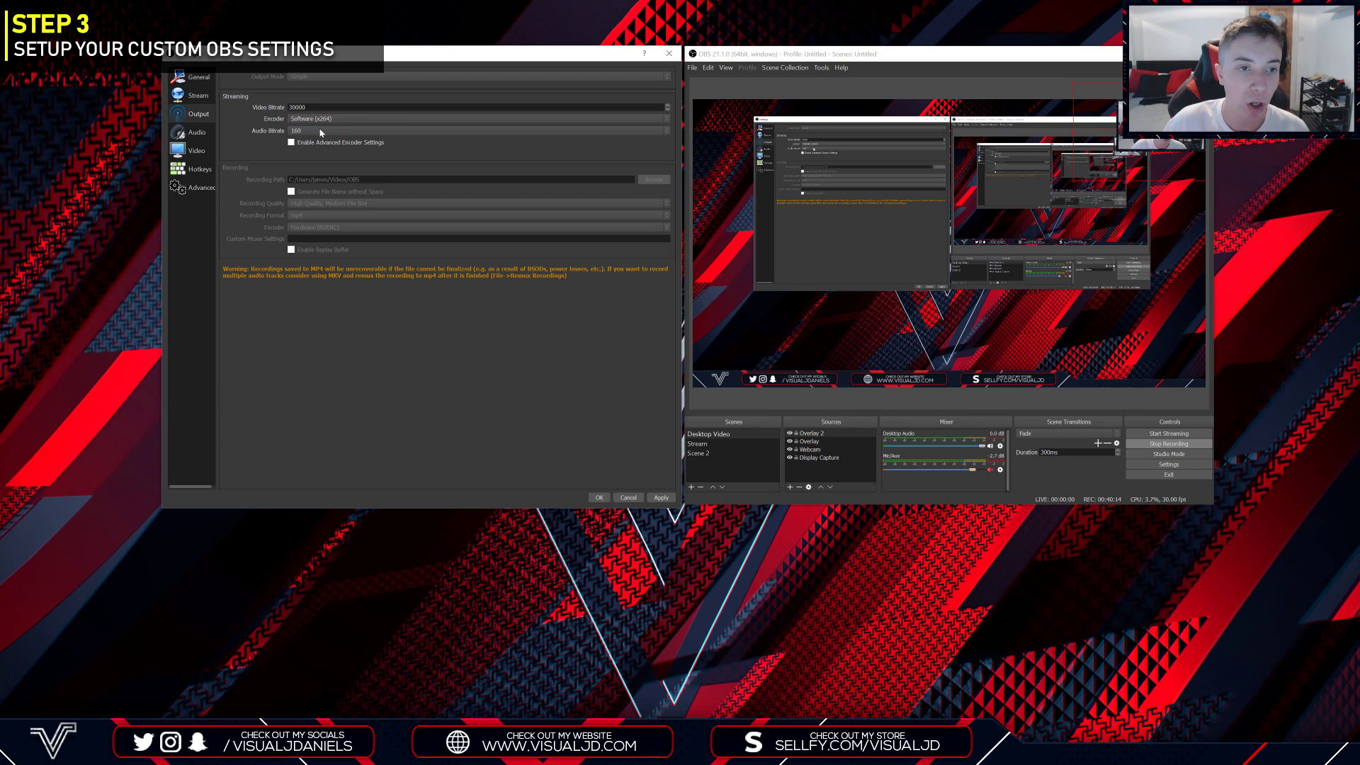
{"action": "left_click", "coordinate": [323, 132]}
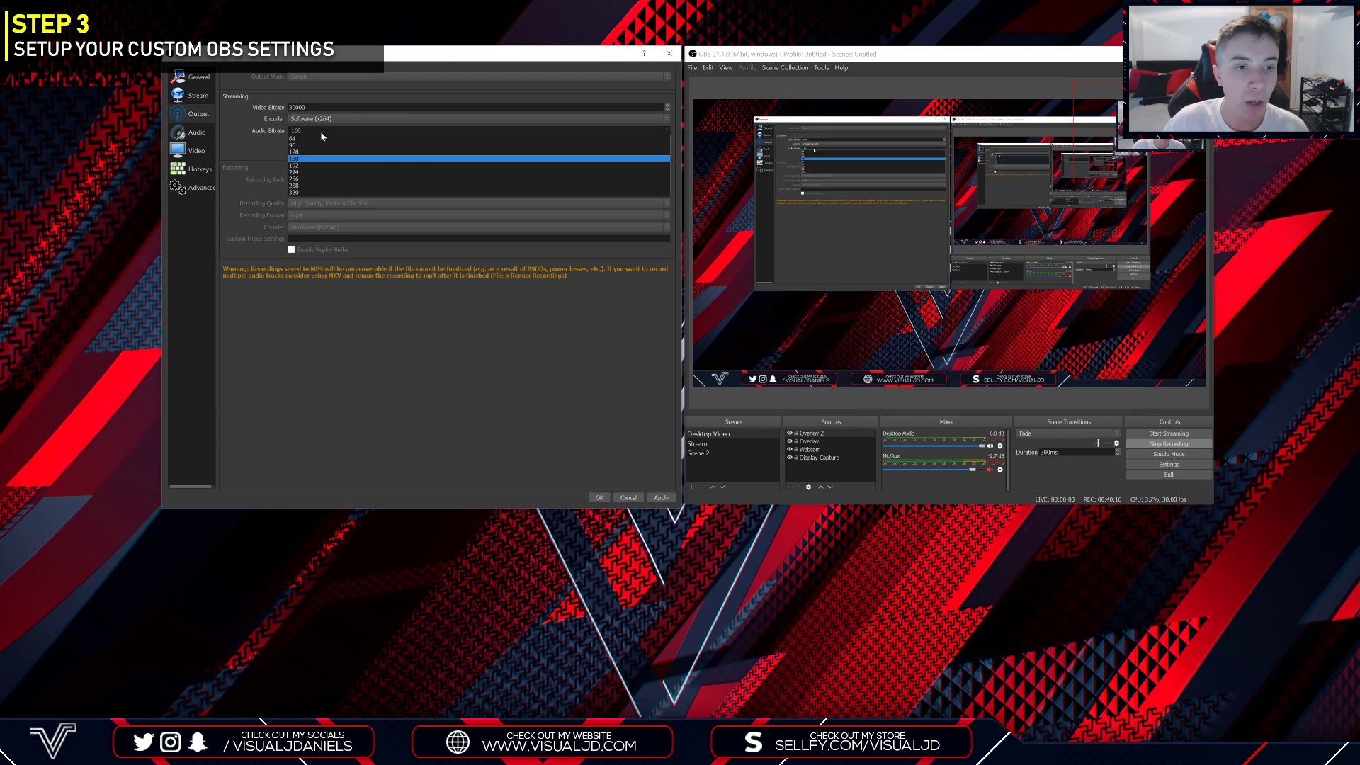
{"action": "left_click", "coordinate": [321, 132]}
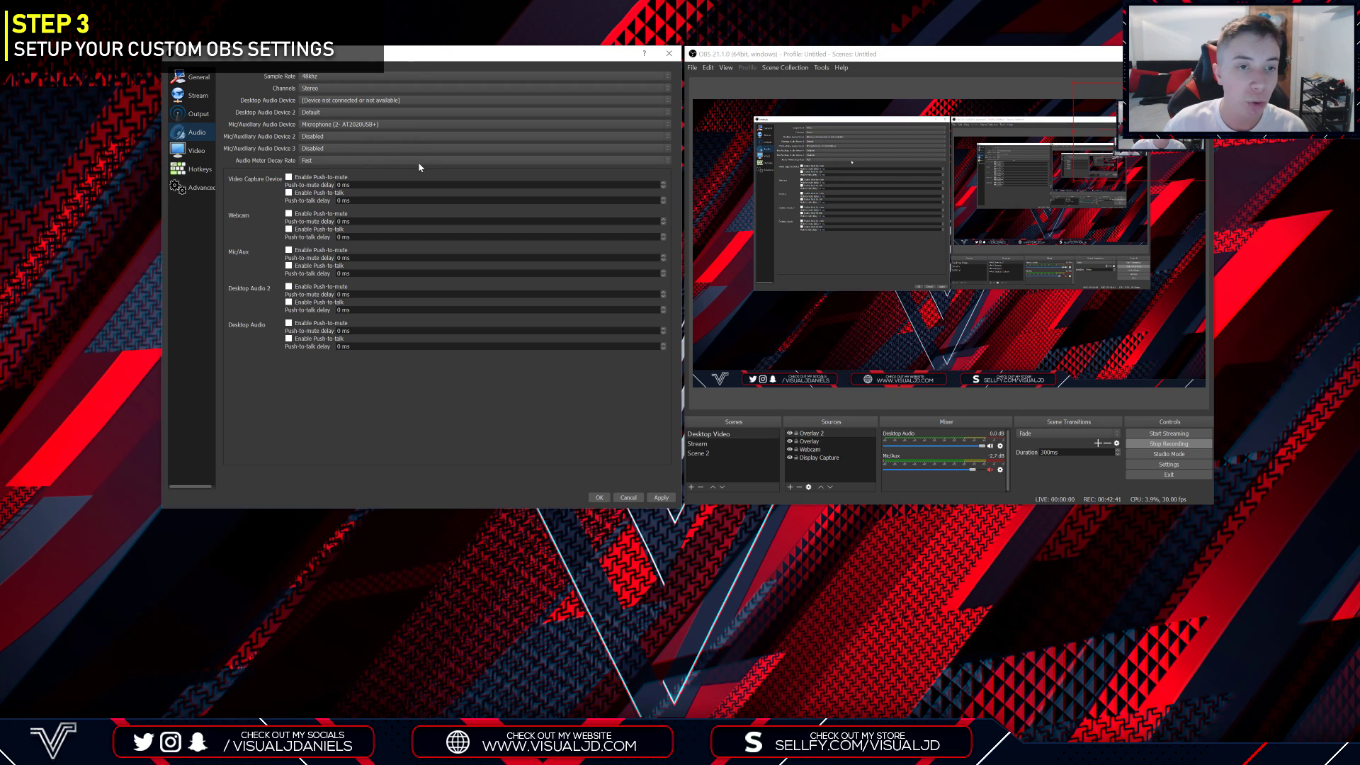
View the sample rate options and the device choices for the second auxiliary microphone in the Audio settings.
{"action": "left_click", "coordinate": [326, 76]}
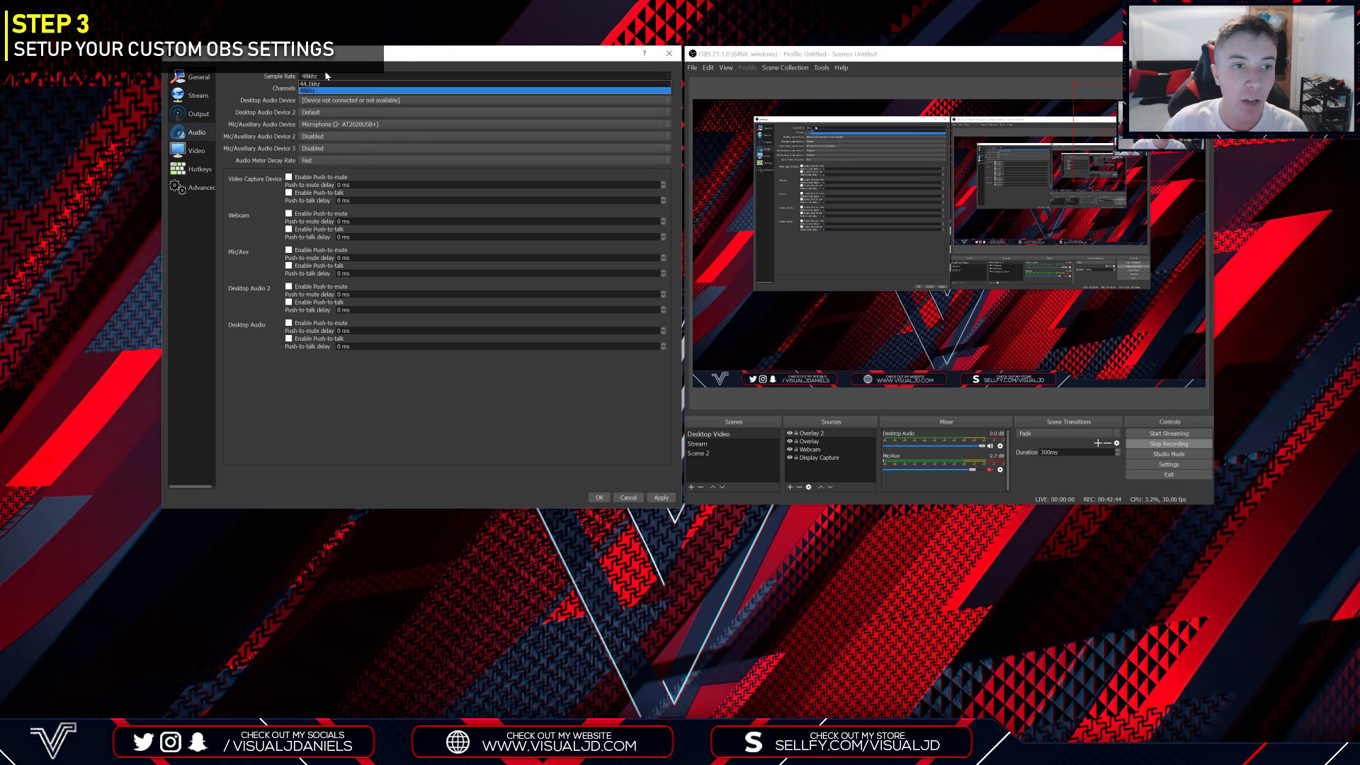
{"action": "left_click", "coordinate": [327, 76]}
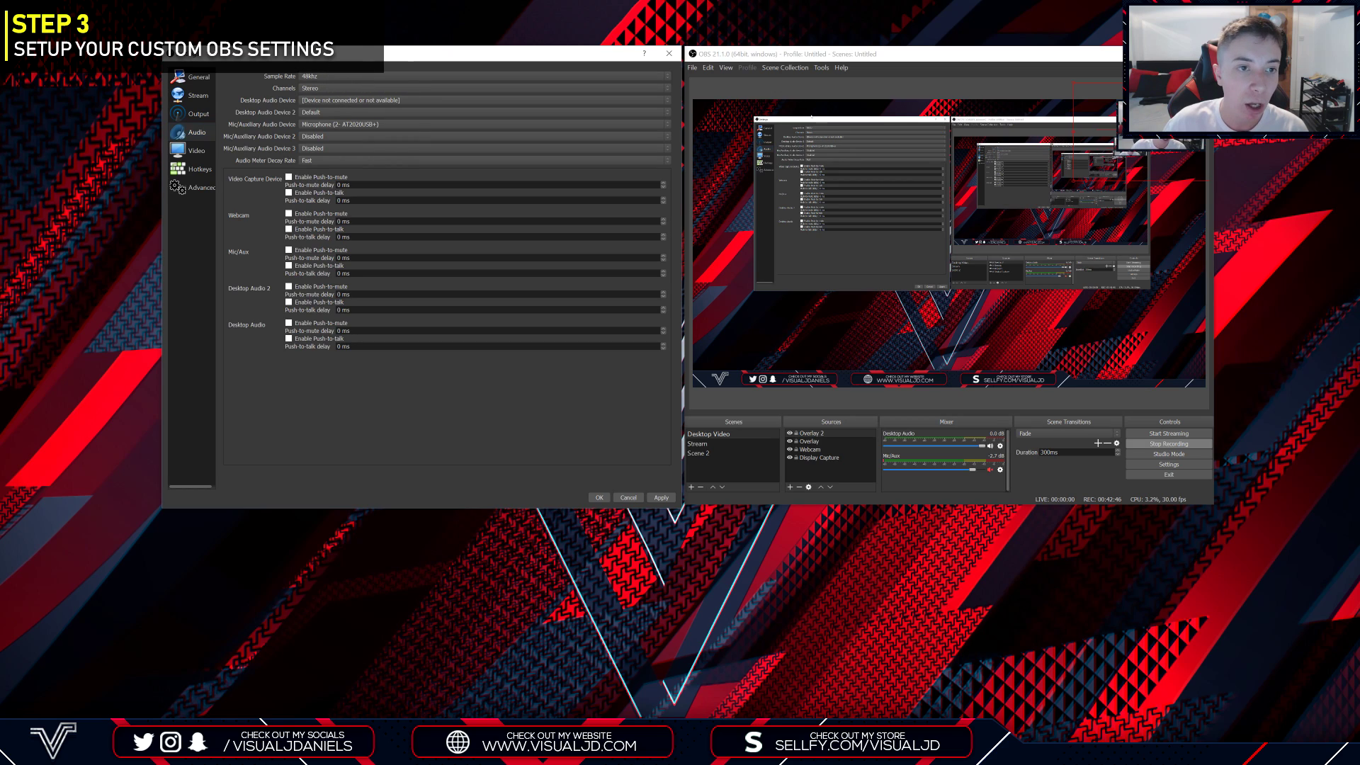
{"action": "left_click", "coordinate": [351, 136]}
{"action": "left_click", "coordinate": [351, 136]}
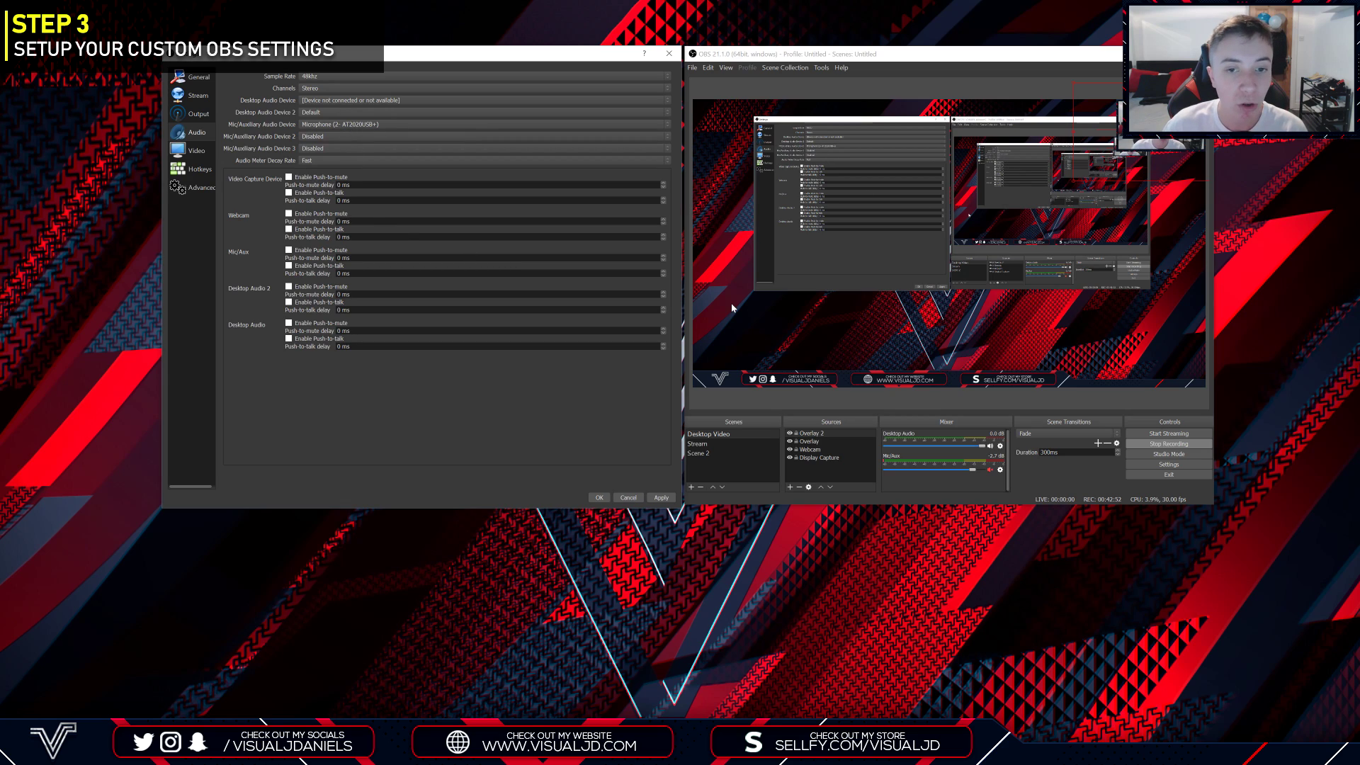
Look through the Video, Hotkeys and Advanced settings, and return to the General settings.
{"action": "left_click", "coordinate": [202, 150]}
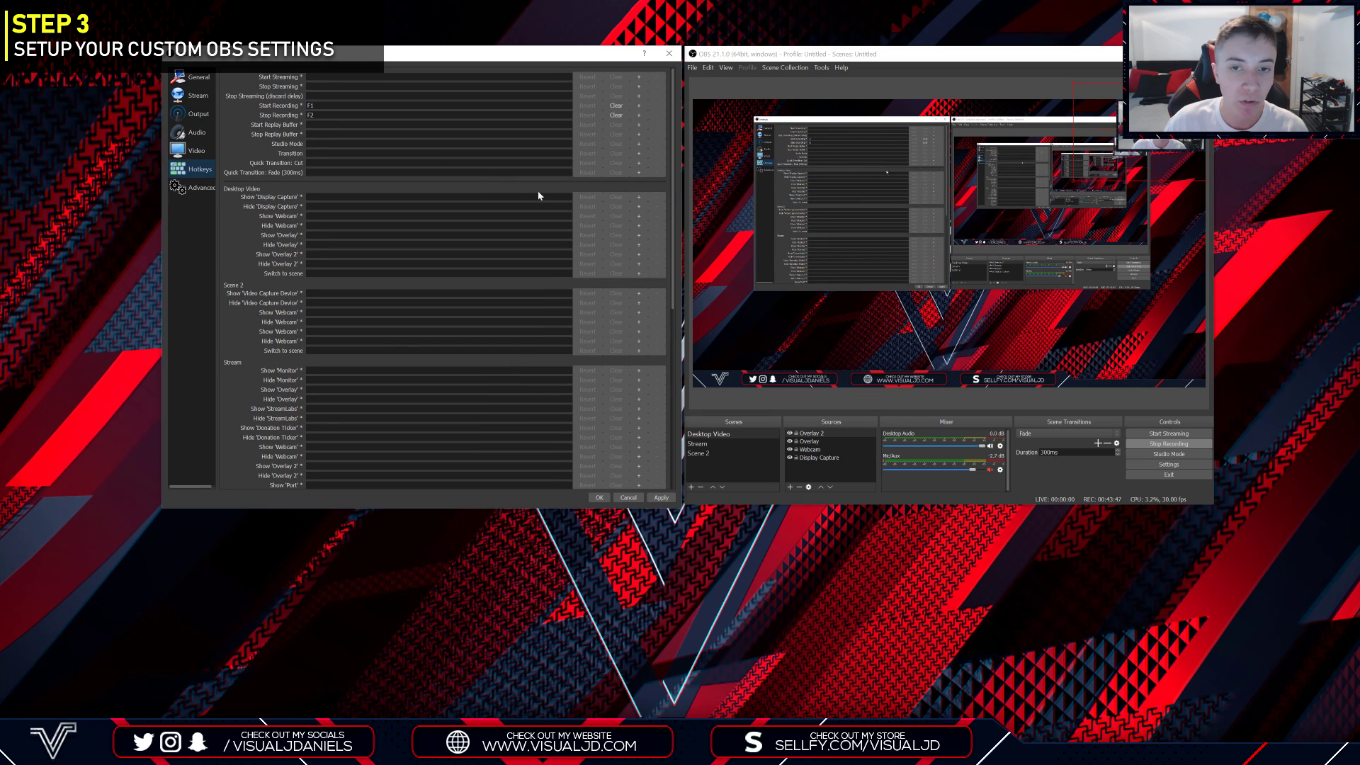
{"action": "left_click", "coordinate": [201, 188]}
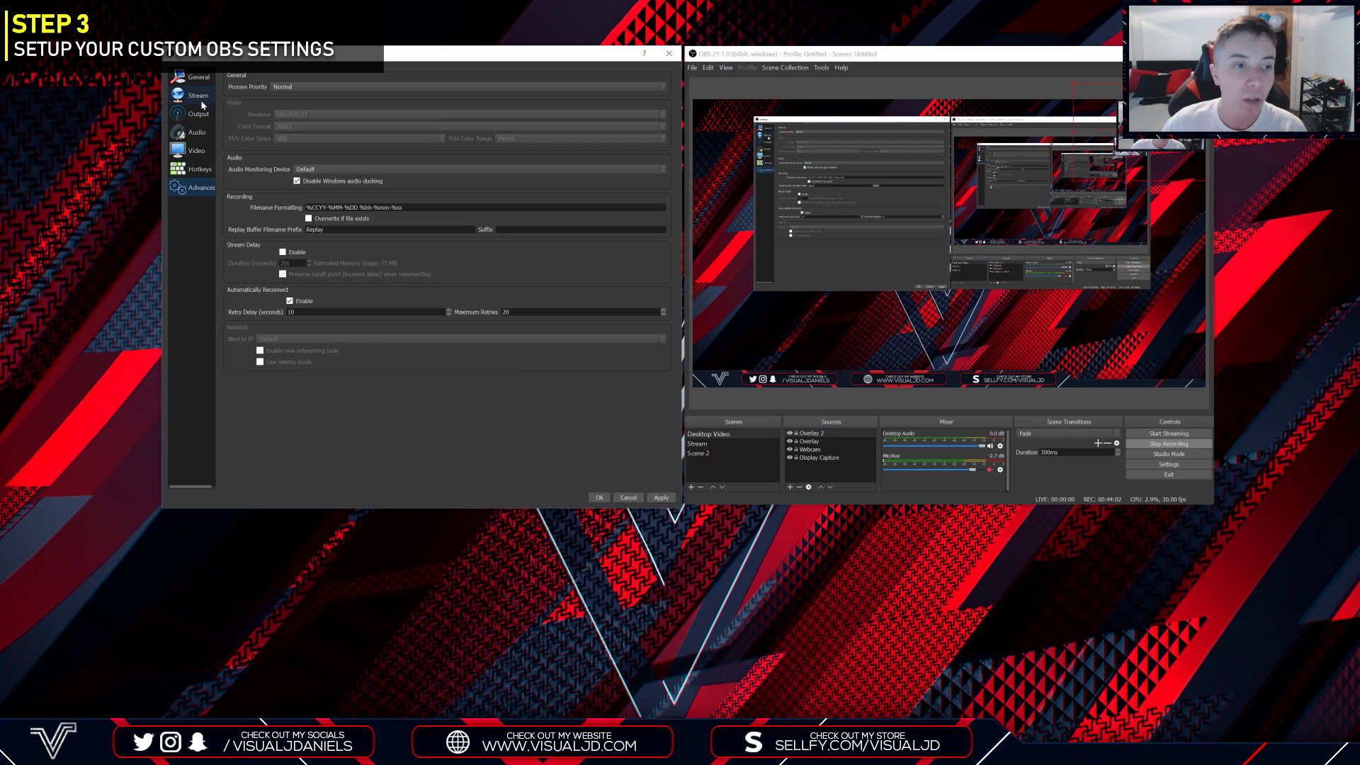
{"action": "left_click", "coordinate": [192, 82]}
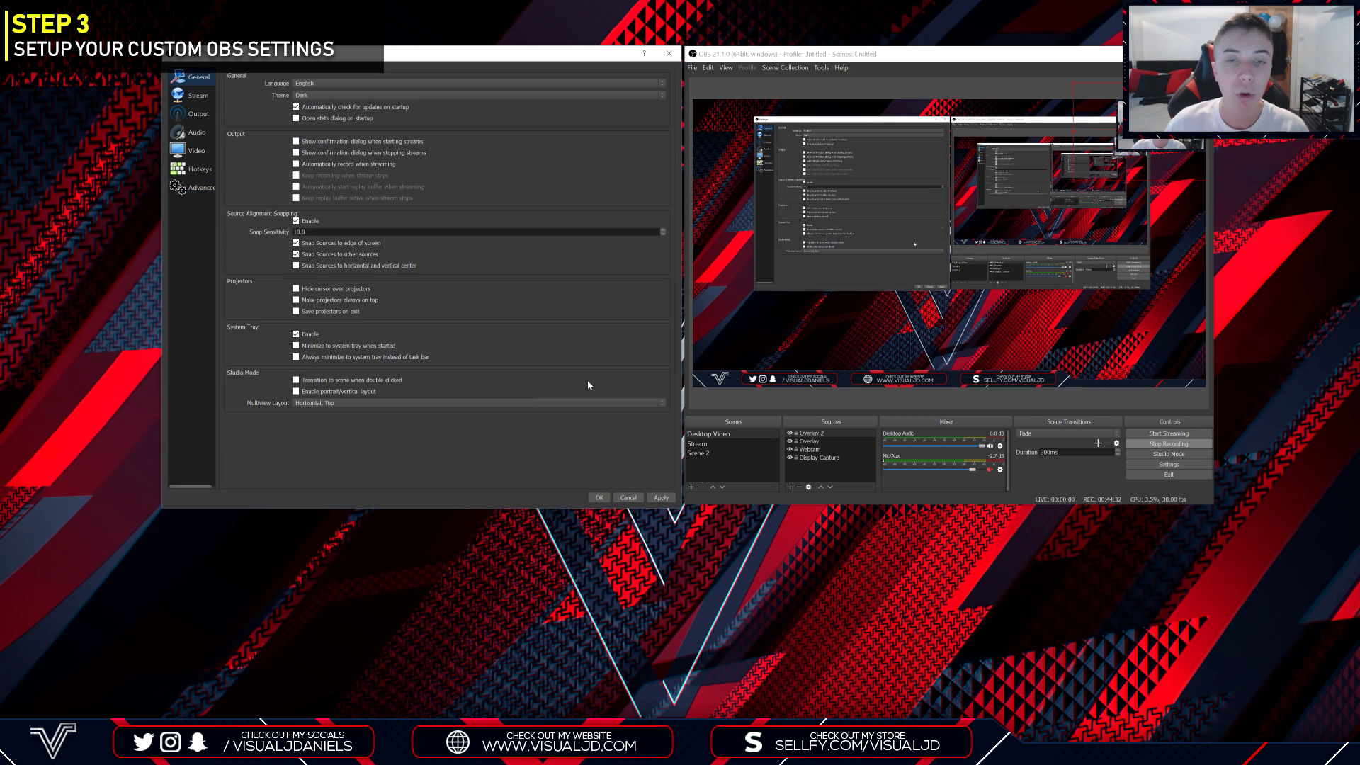
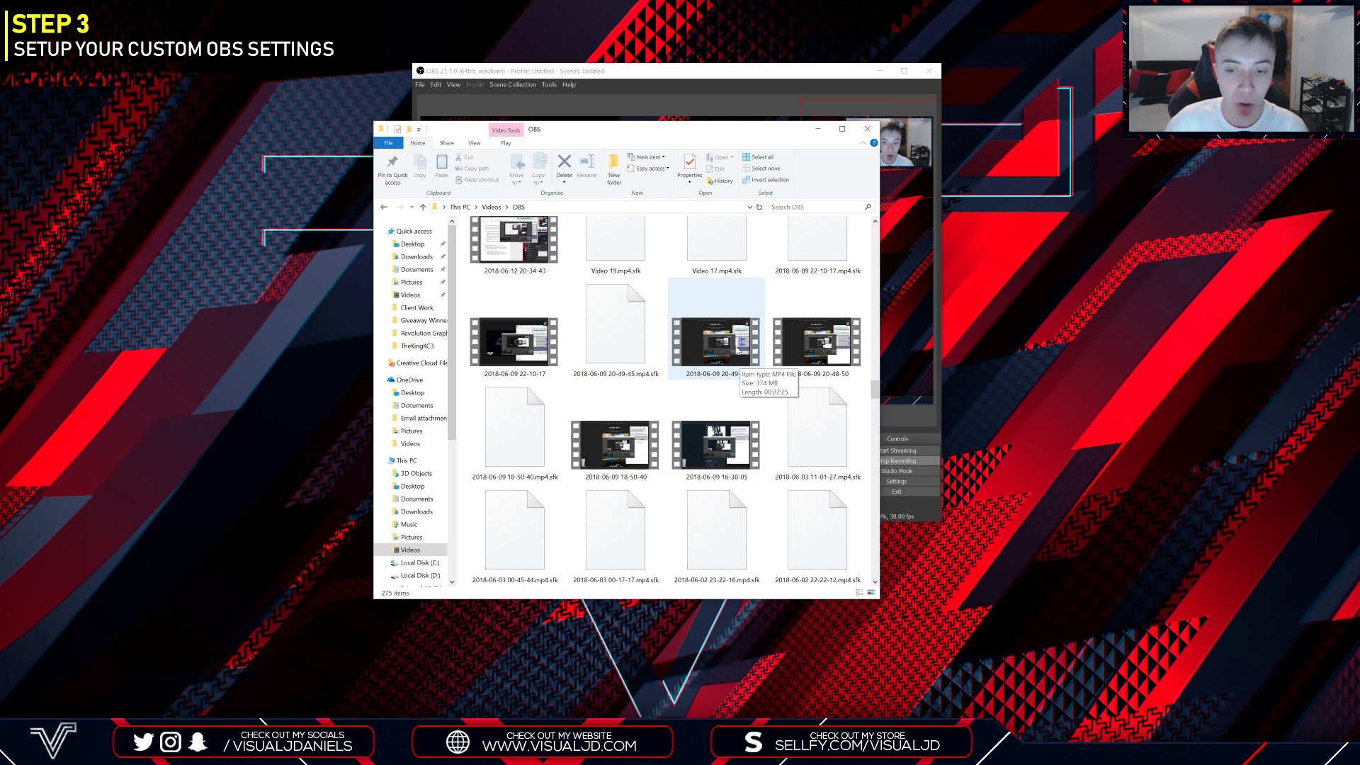
{"action": "scroll", "coordinate": [737, 350], "scroll_direction": "down", "scroll_amount": 5}
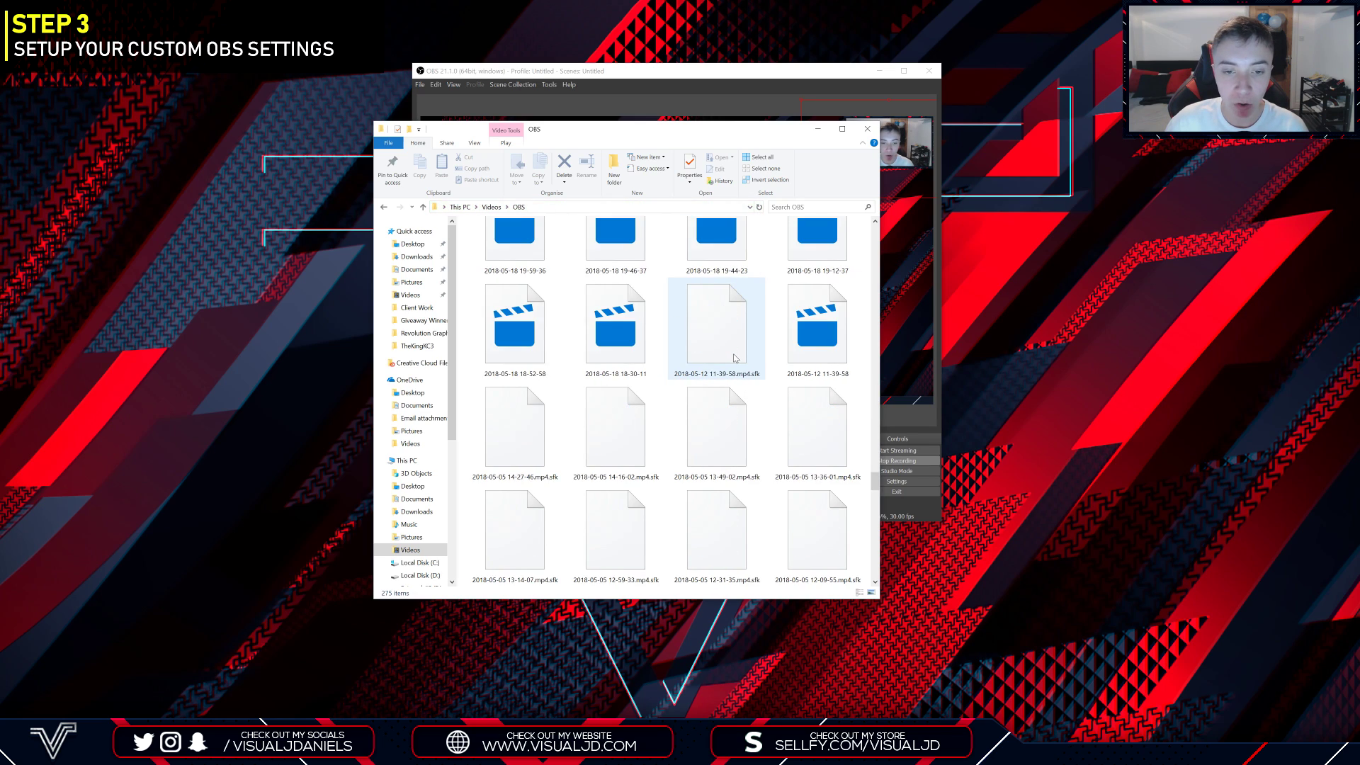
{"action": "left_click", "coordinate": [527, 456]}
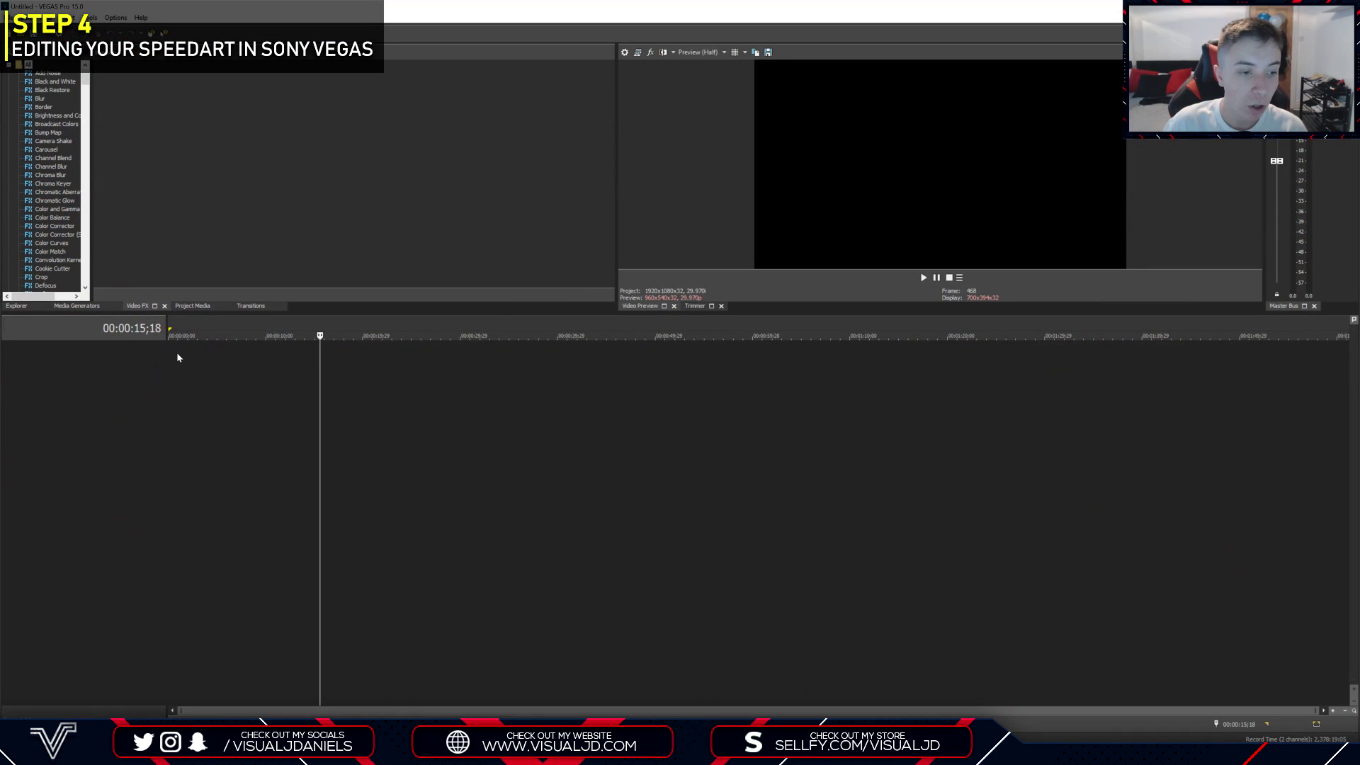
{"action": "left_click", "coordinate": [167, 352]}
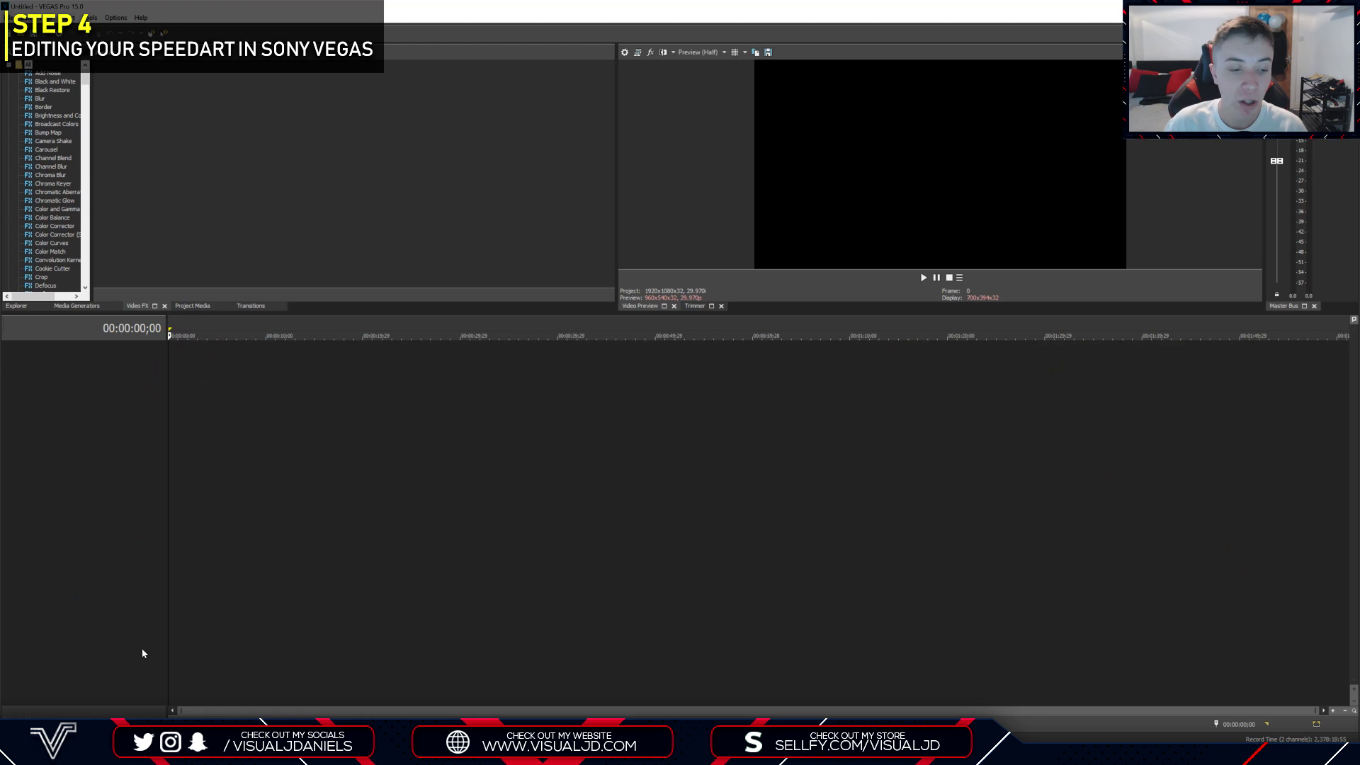
{"action": "key", "text": "alt+Tab"}
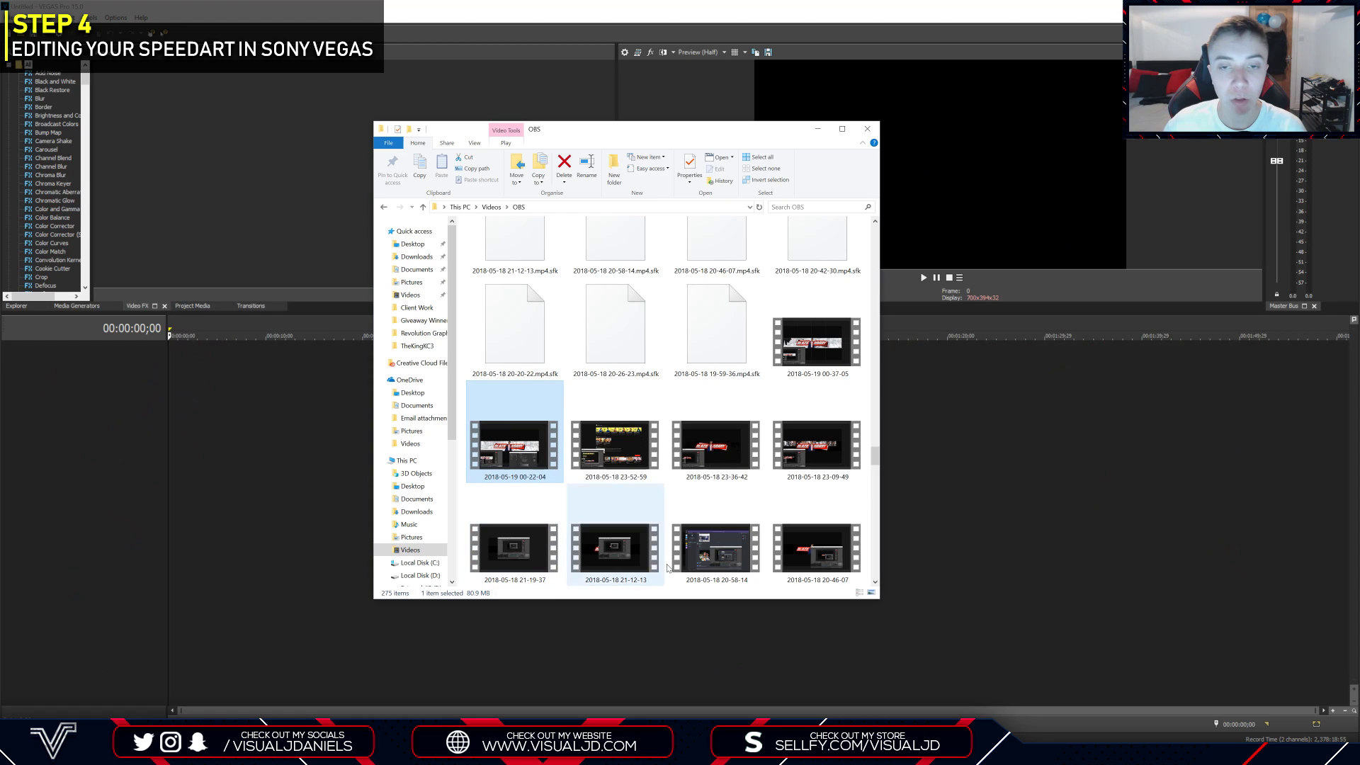
{"action": "left_click_drag", "start_coordinate": [609, 129], "coordinate": [1001, 70]}
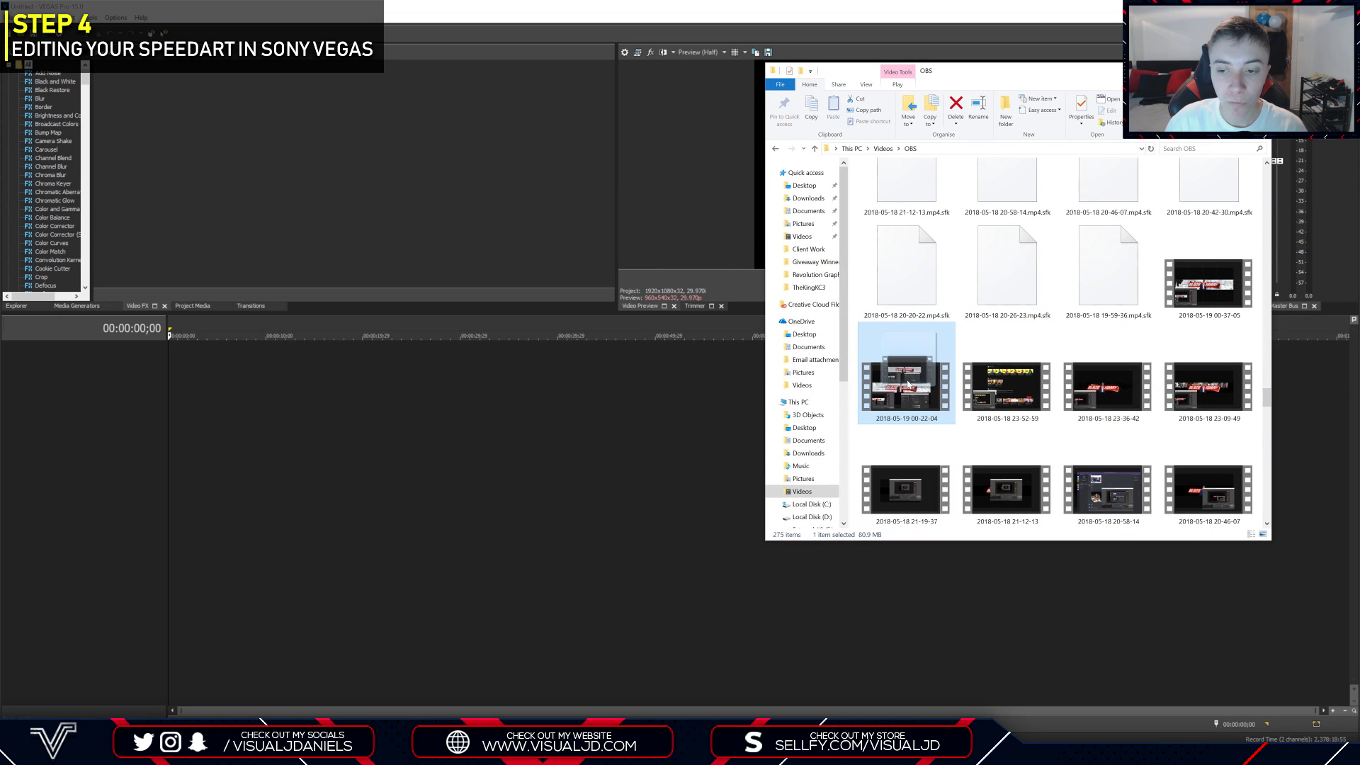
{"action": "left_click_drag", "start_coordinate": [359, 400], "coordinate": [276, 401]}
{"action": "left_click_drag", "start_coordinate": [694, 232], "coordinate": [598, 163]}
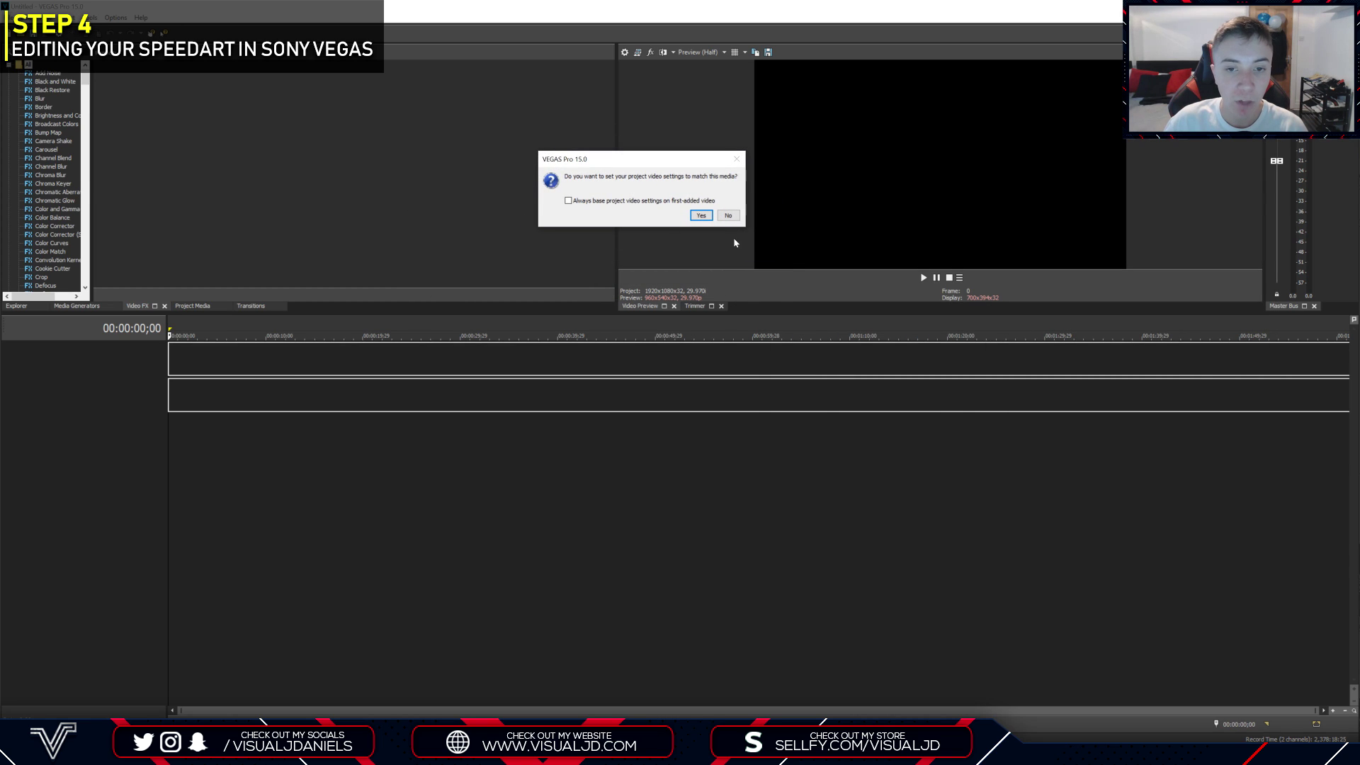
{"action": "left_click", "coordinate": [704, 215]}
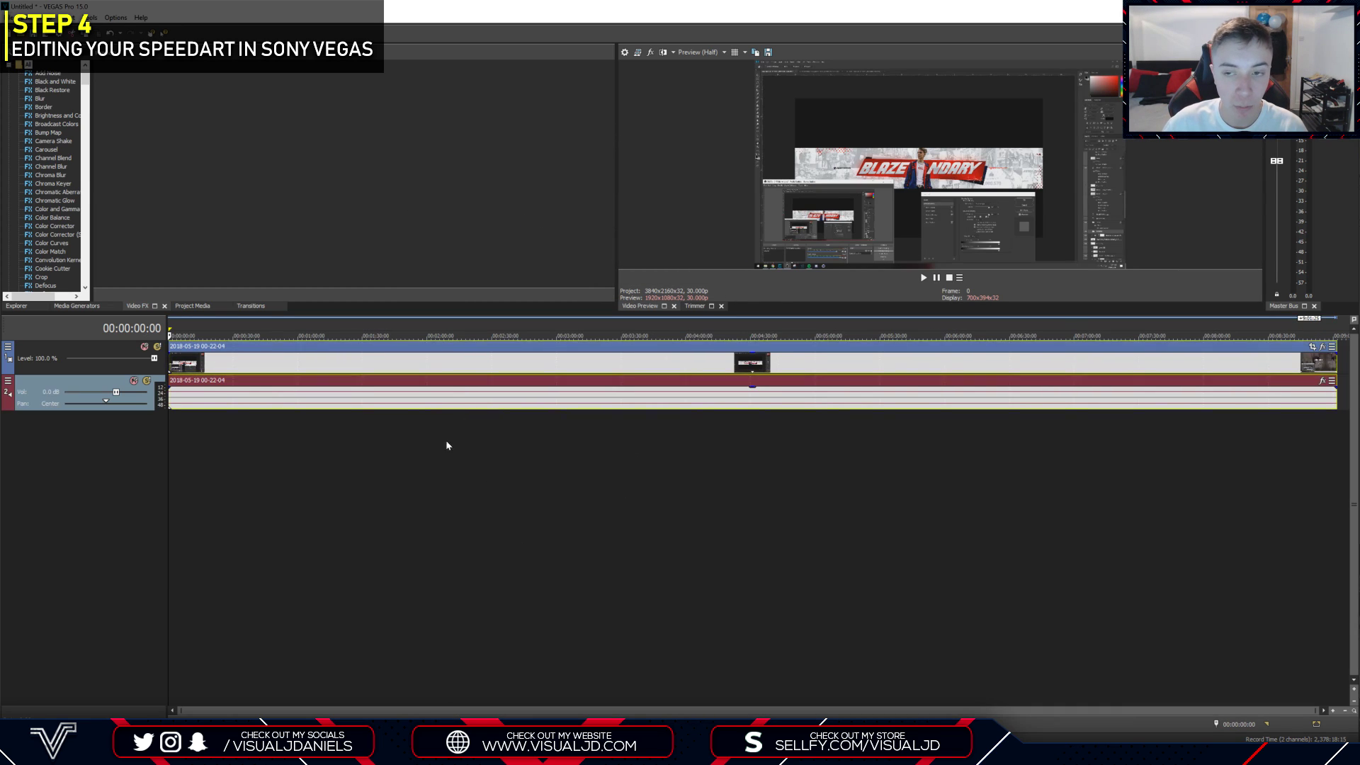
Check the end of the clip and play a short part of the recording from about 00:03:30.
{"action": "left_click", "coordinate": [1335, 417]}
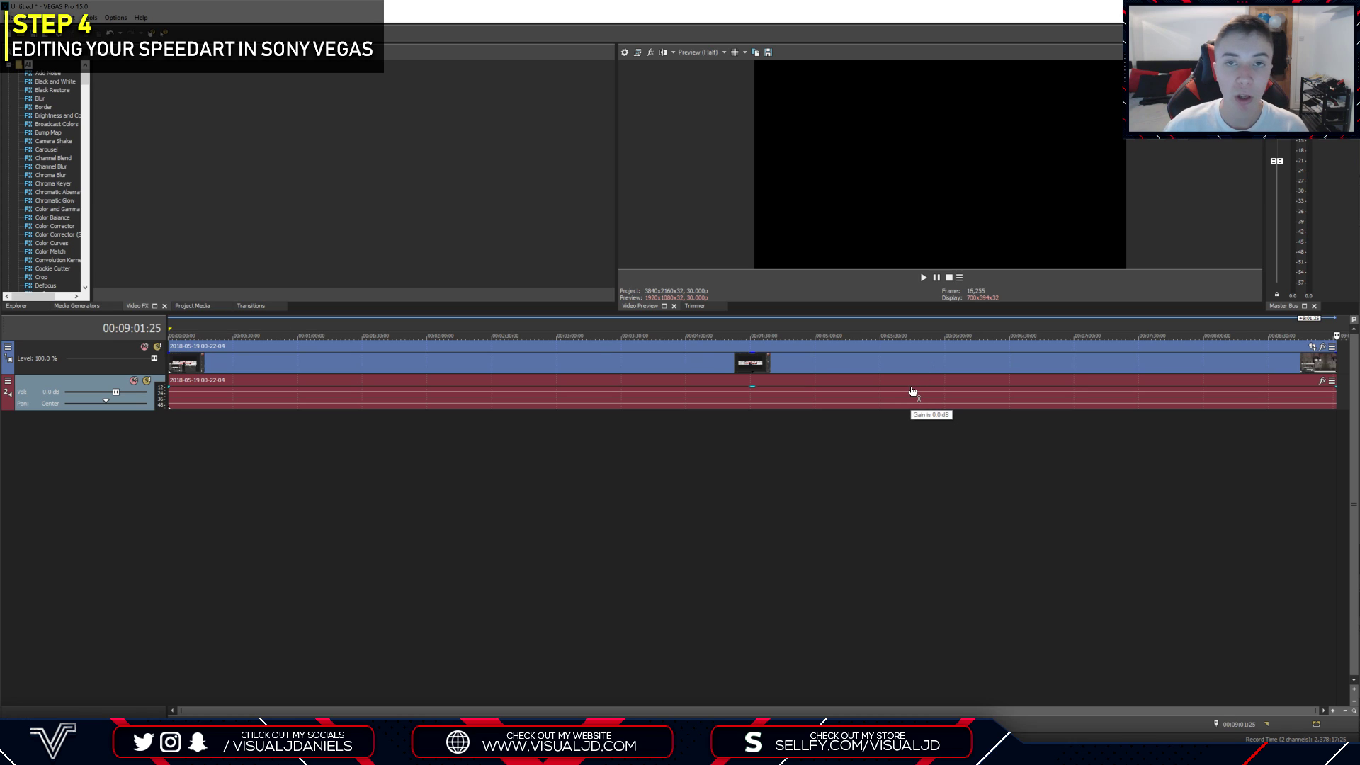
{"action": "left_click", "coordinate": [607, 358]}
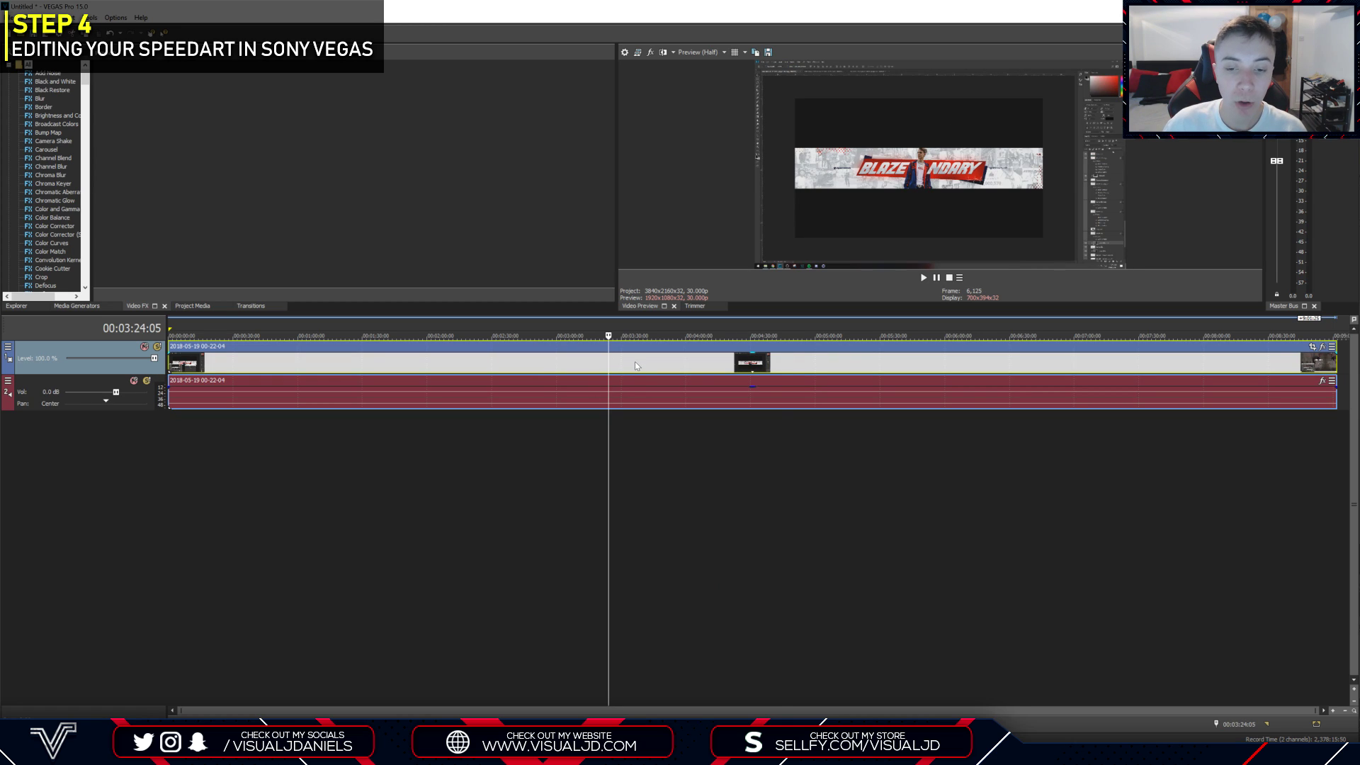
{"action": "right_click", "coordinate": [633, 361]}
{"action": "left_click", "coordinate": [622, 363]}
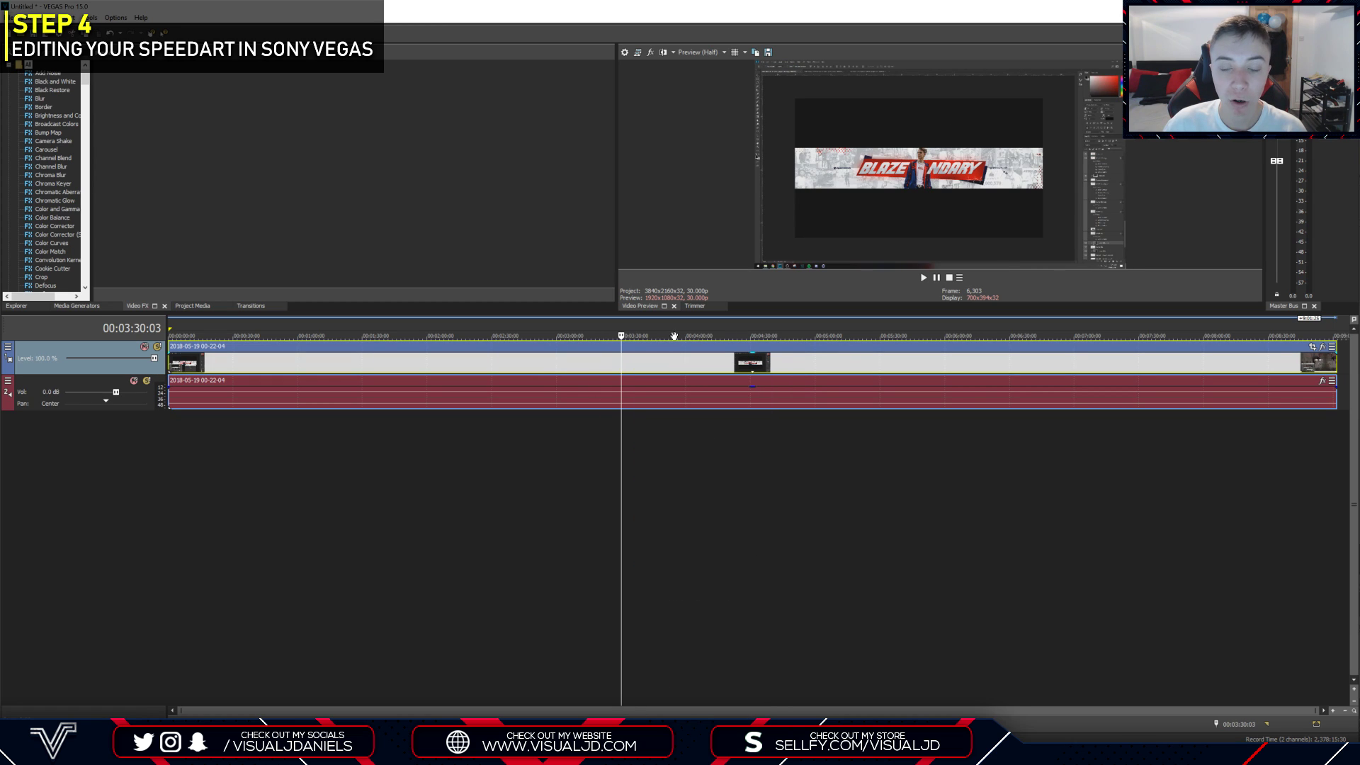
{"action": "key", "text": "space"}
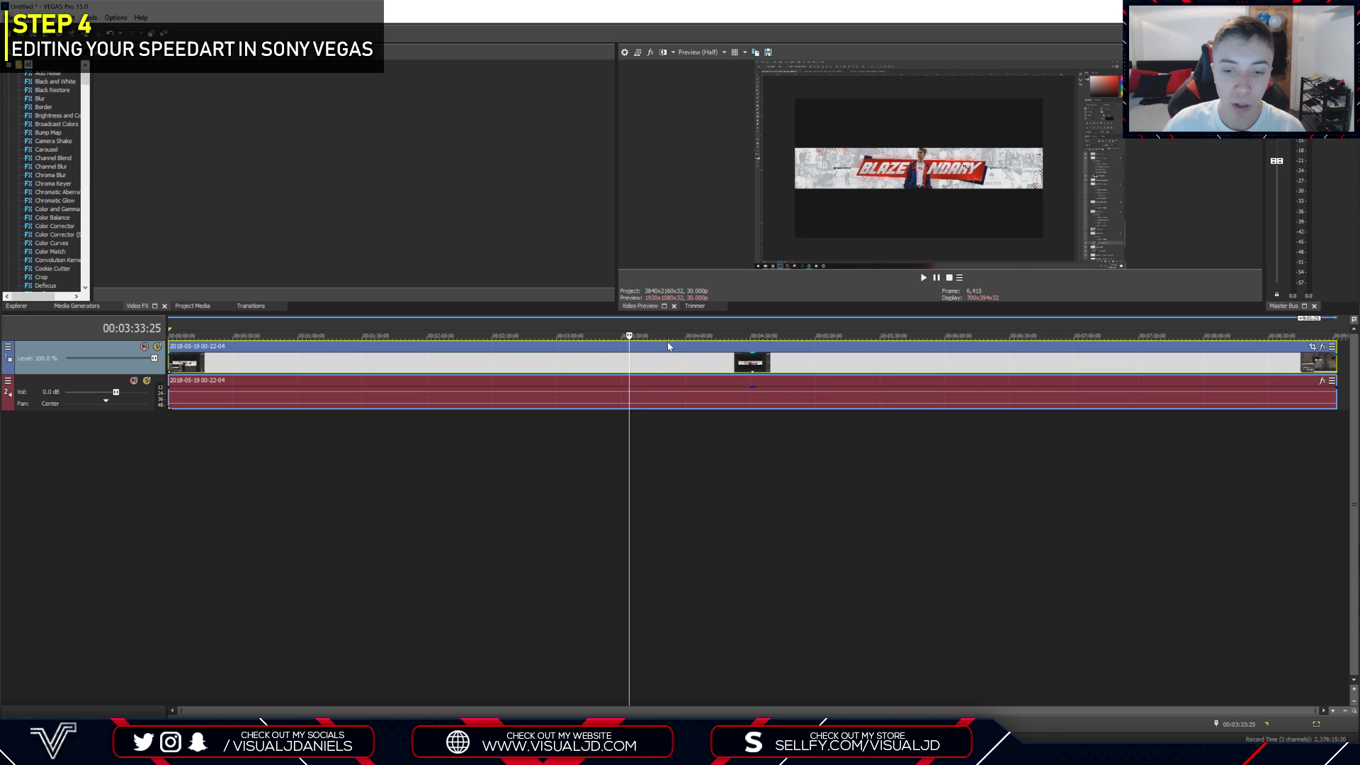
Set the video event's properties to Disable resample.
{"action": "right_click", "coordinate": [645, 362]}
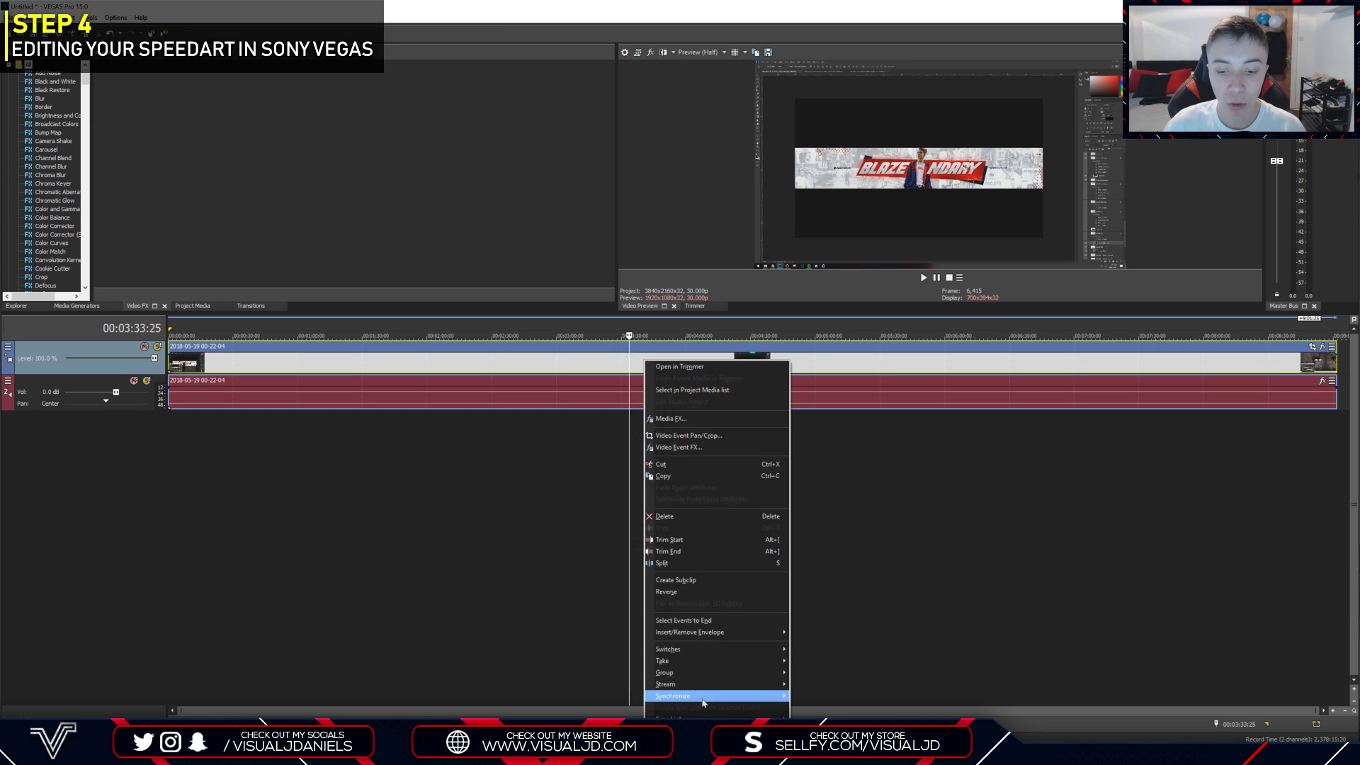
{"action": "left_click", "coordinate": [680, 716]}
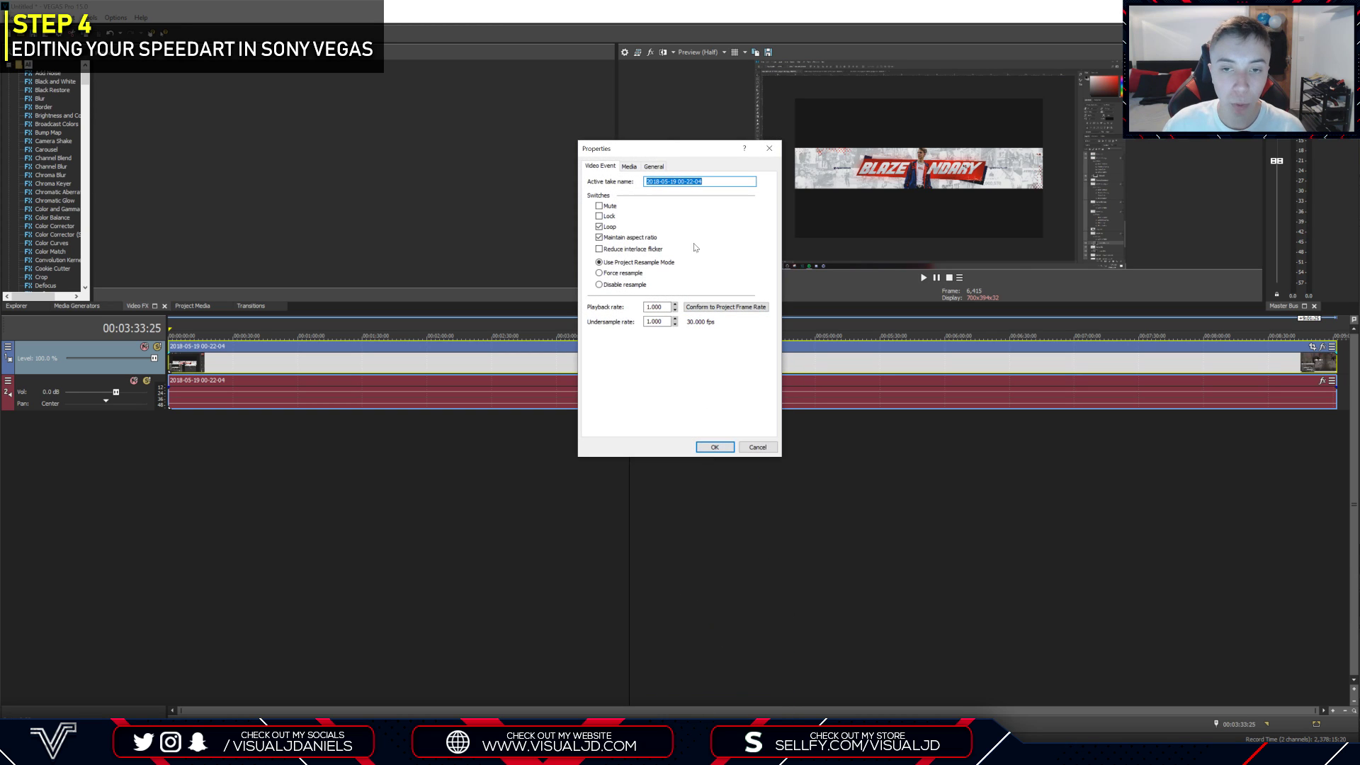
{"action": "left_click_drag", "start_coordinate": [644, 154], "coordinate": [798, 90]}
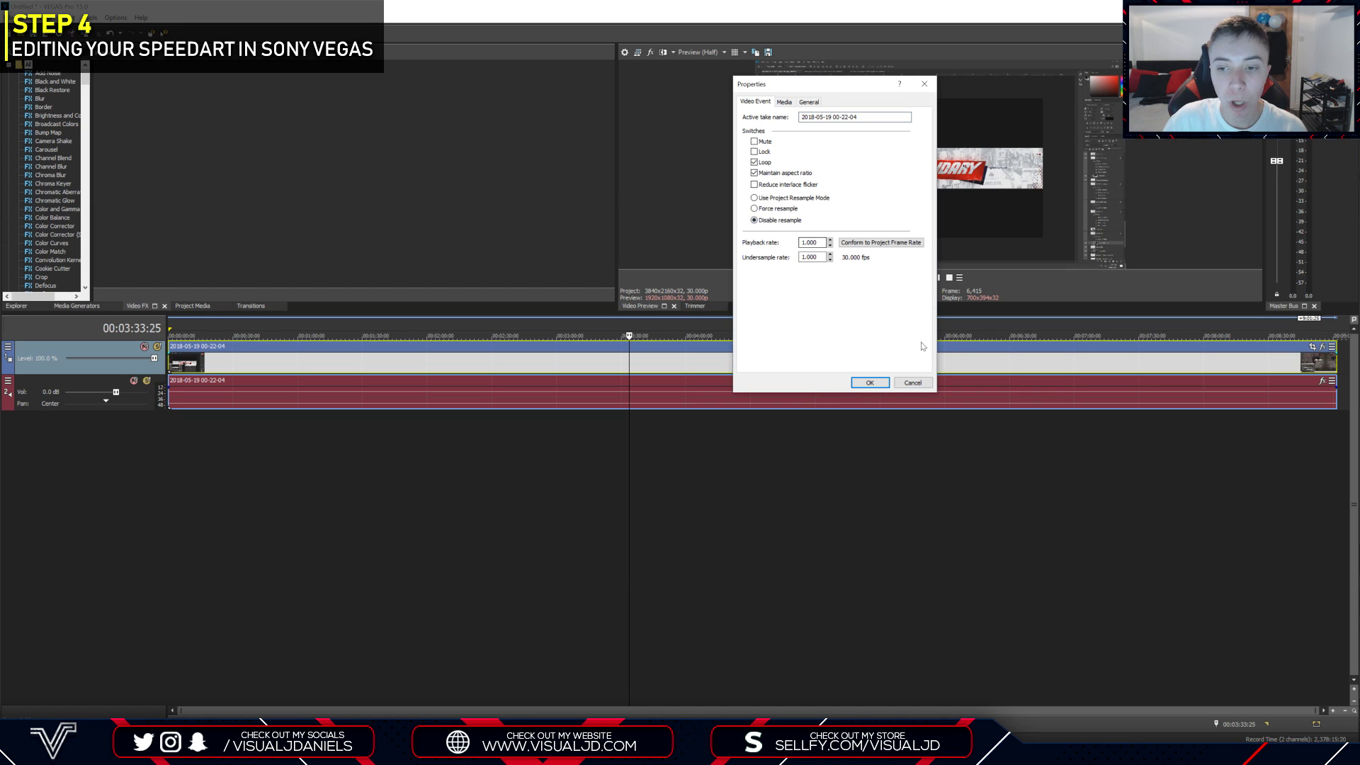
{"action": "left_click", "coordinate": [870, 382]}
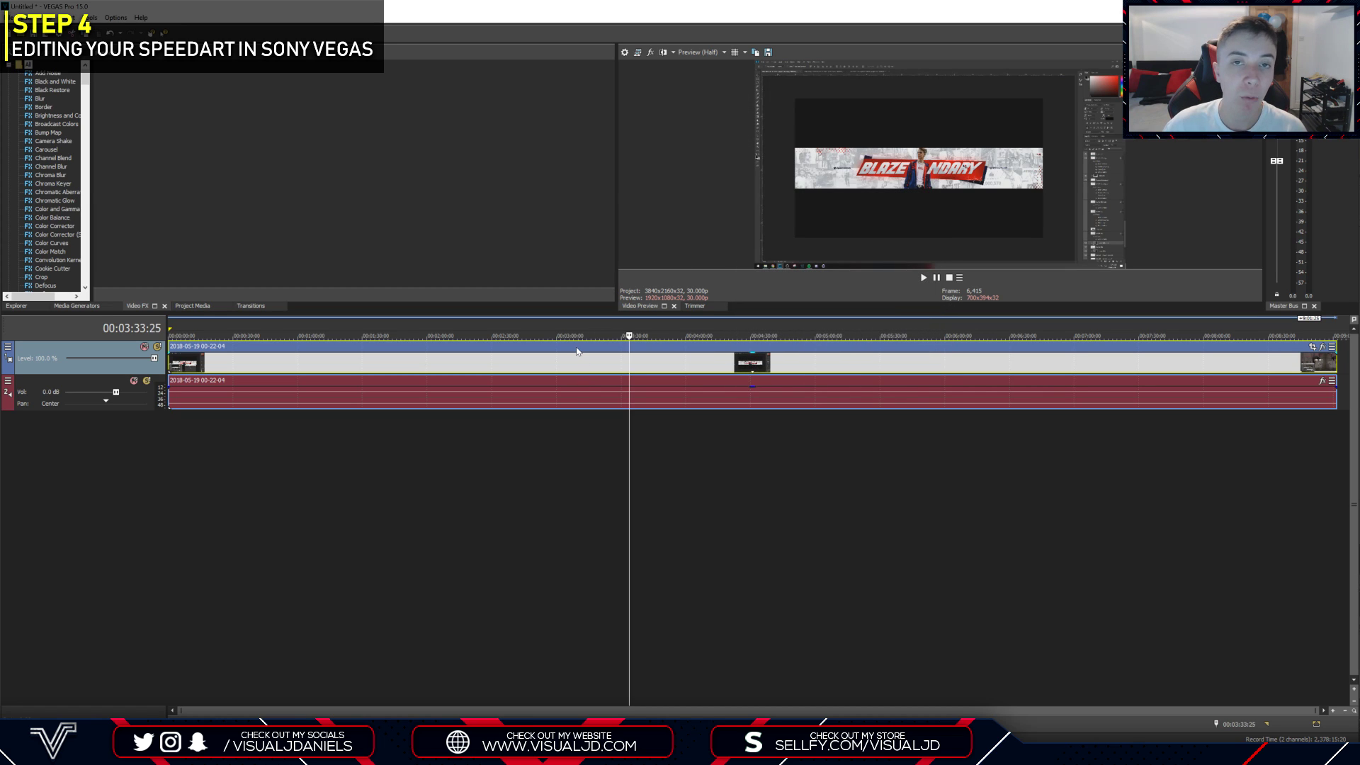
Delete the recording's audio event from the timeline, keeping the video event.
{"action": "left_click", "coordinate": [353, 361]}
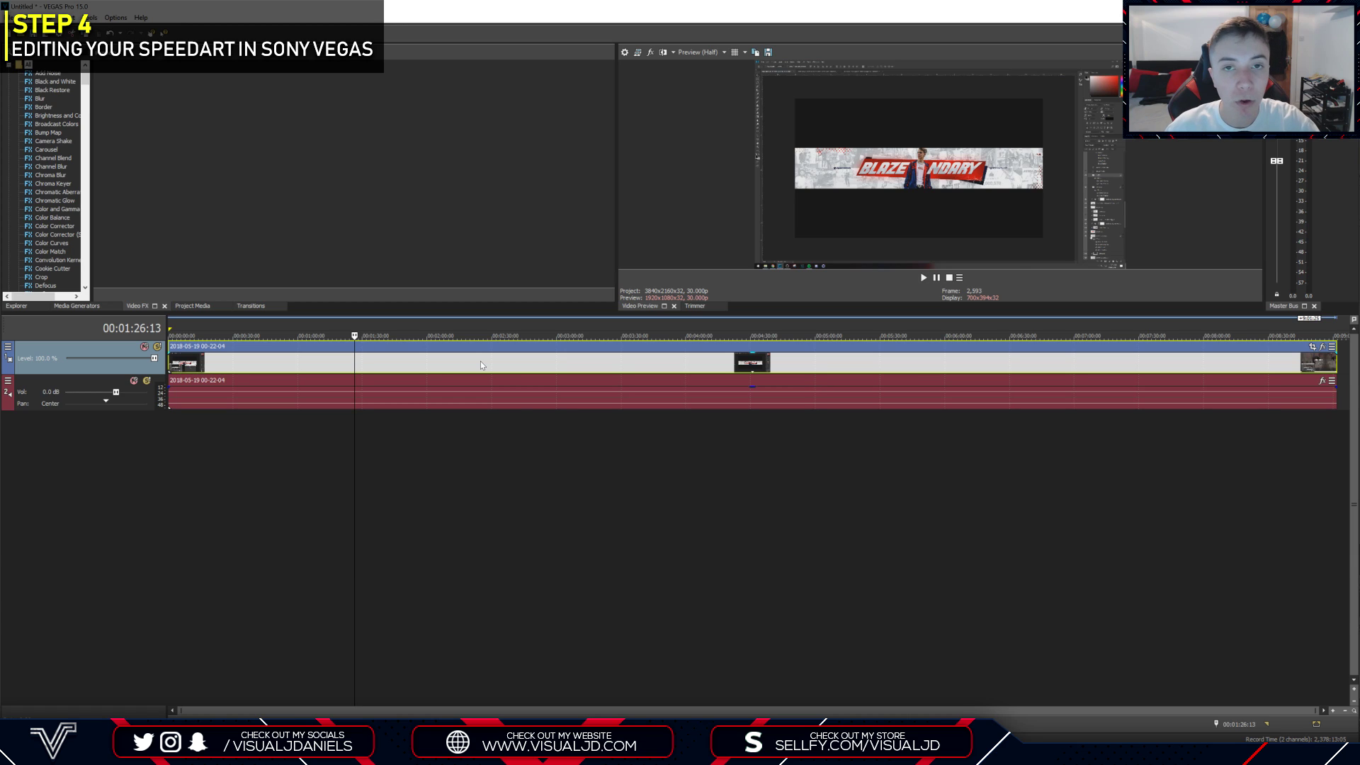
{"action": "left_click", "coordinate": [518, 400]}
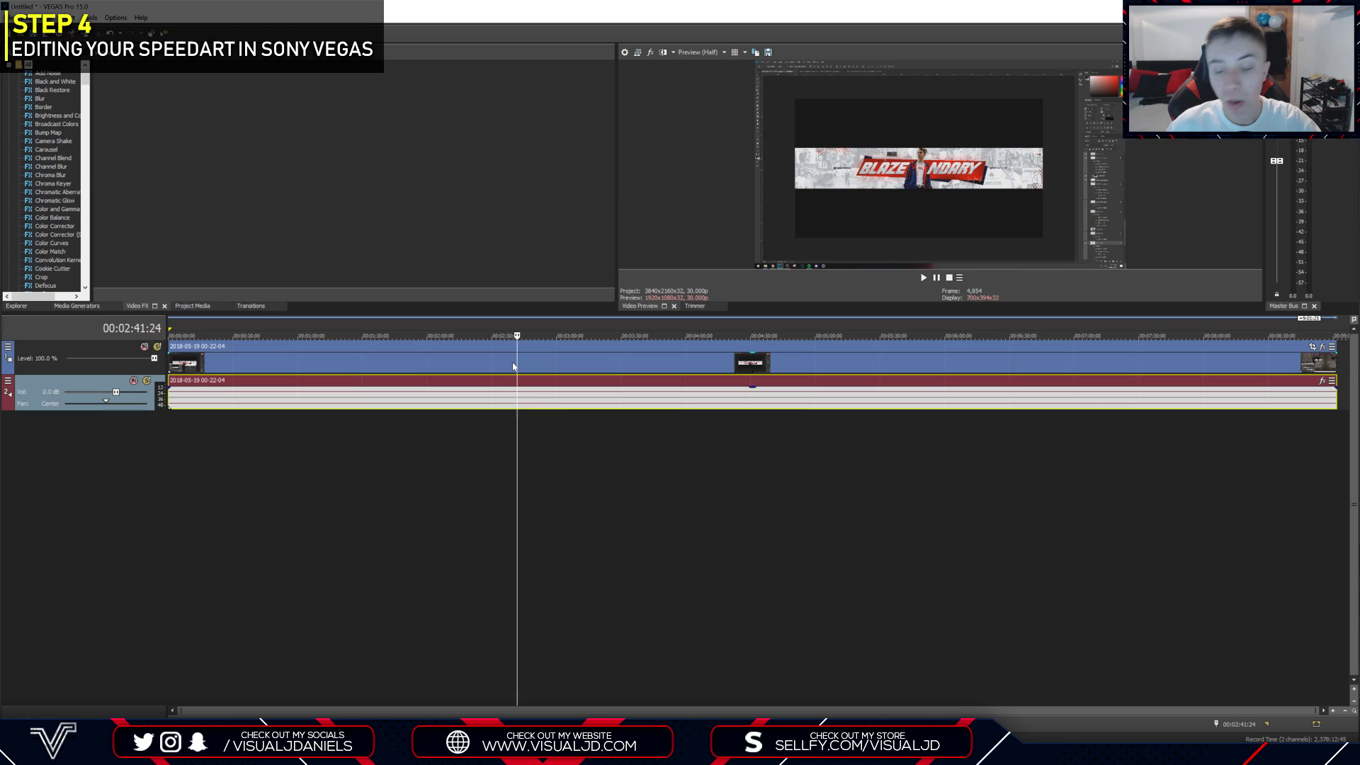
{"action": "key", "text": "Delete"}
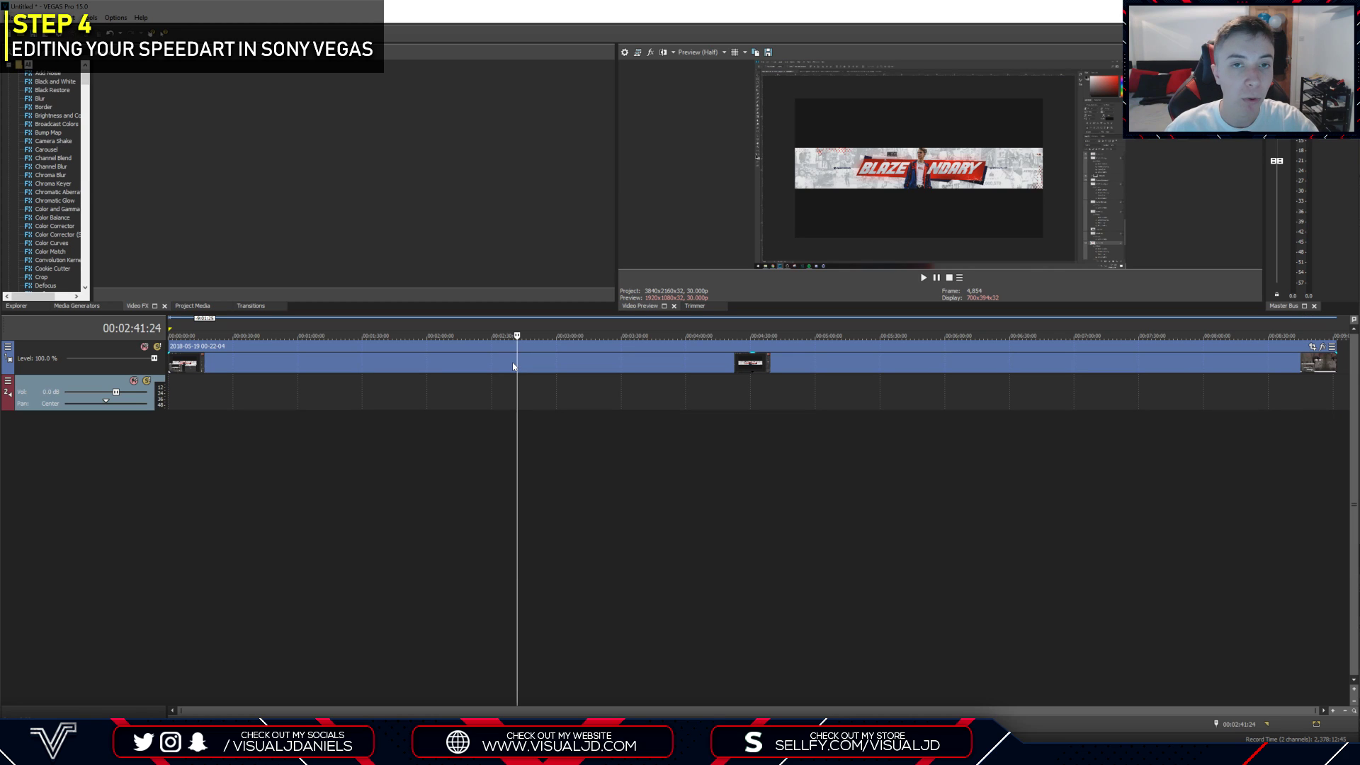
Speed up the video event by time-stretching its end to about 00:02:15.
{"action": "left_click", "coordinate": [442, 363]}
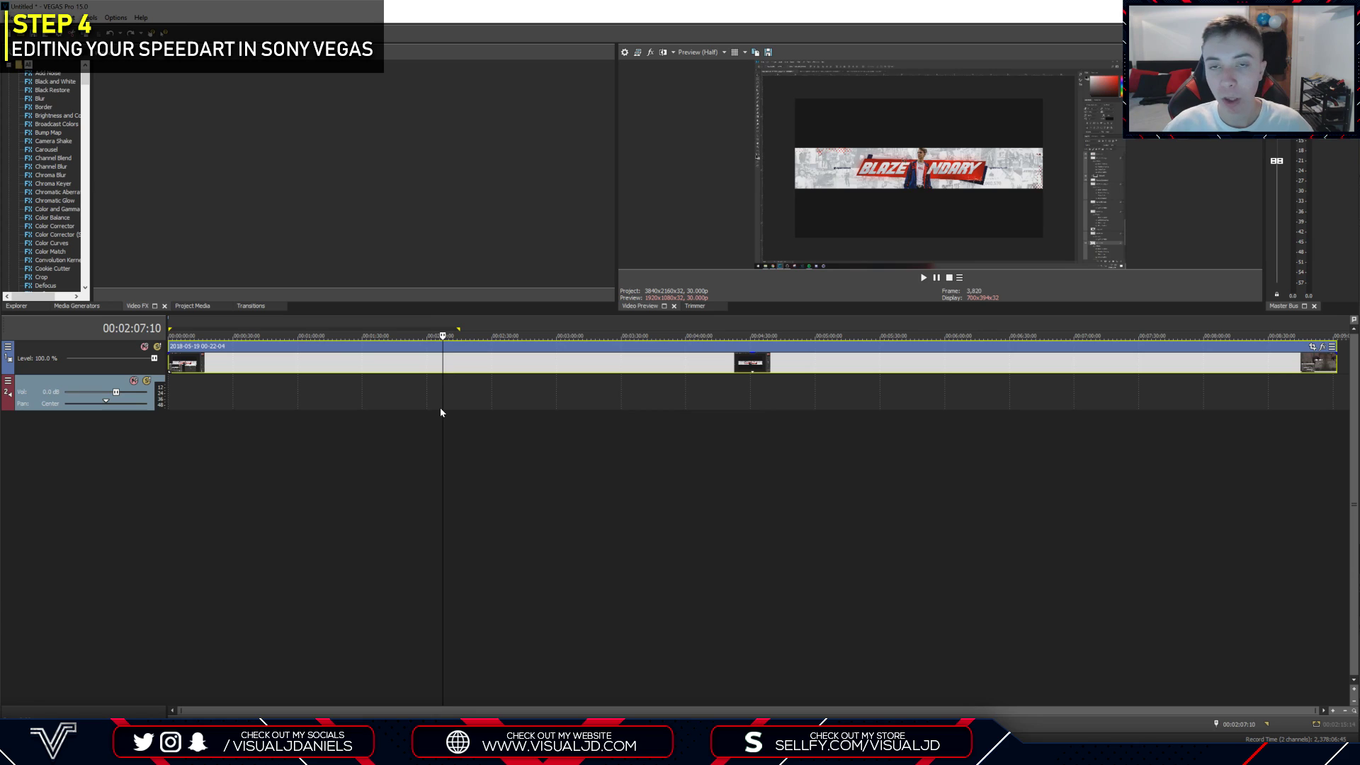
{"action": "left_click", "coordinate": [1337, 386]}
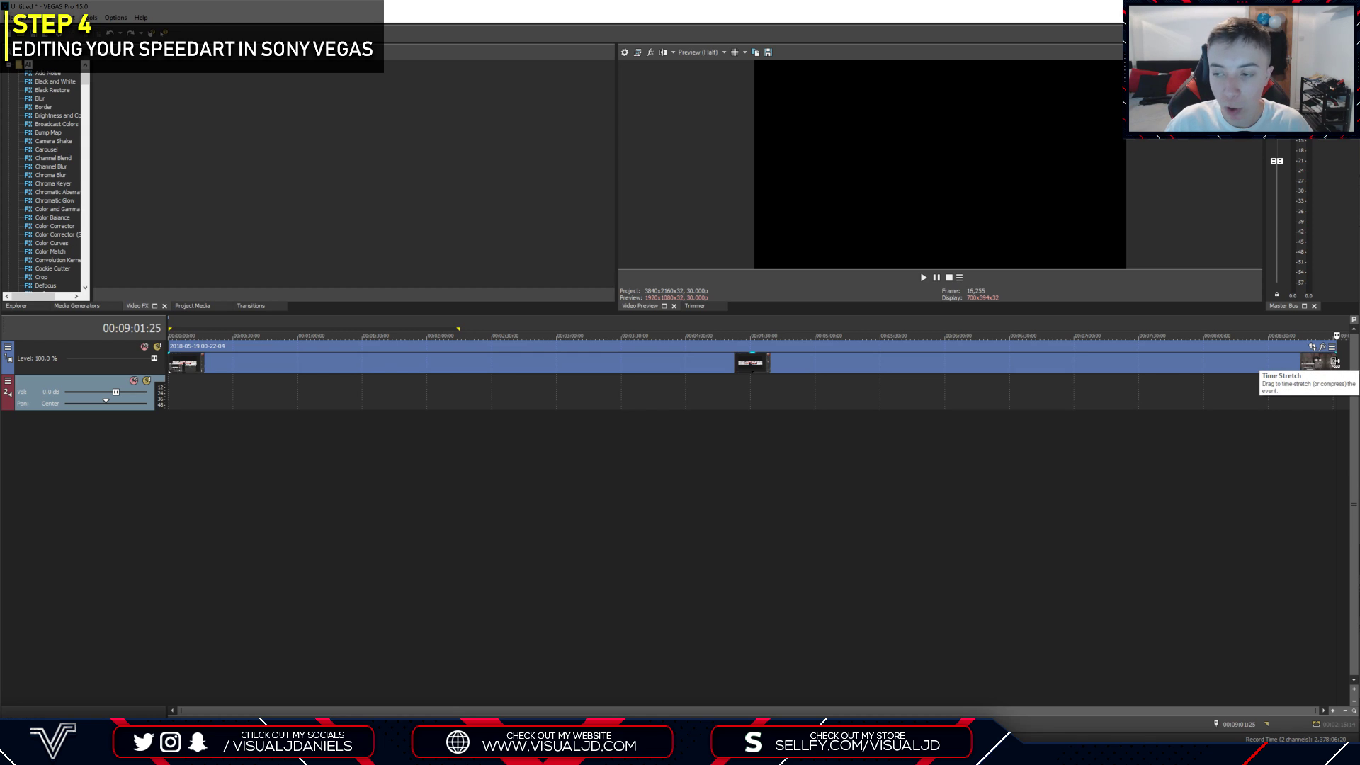
{"action": "left_click_drag", "start_coordinate": [1335, 363], "coordinate": [398, 390]}
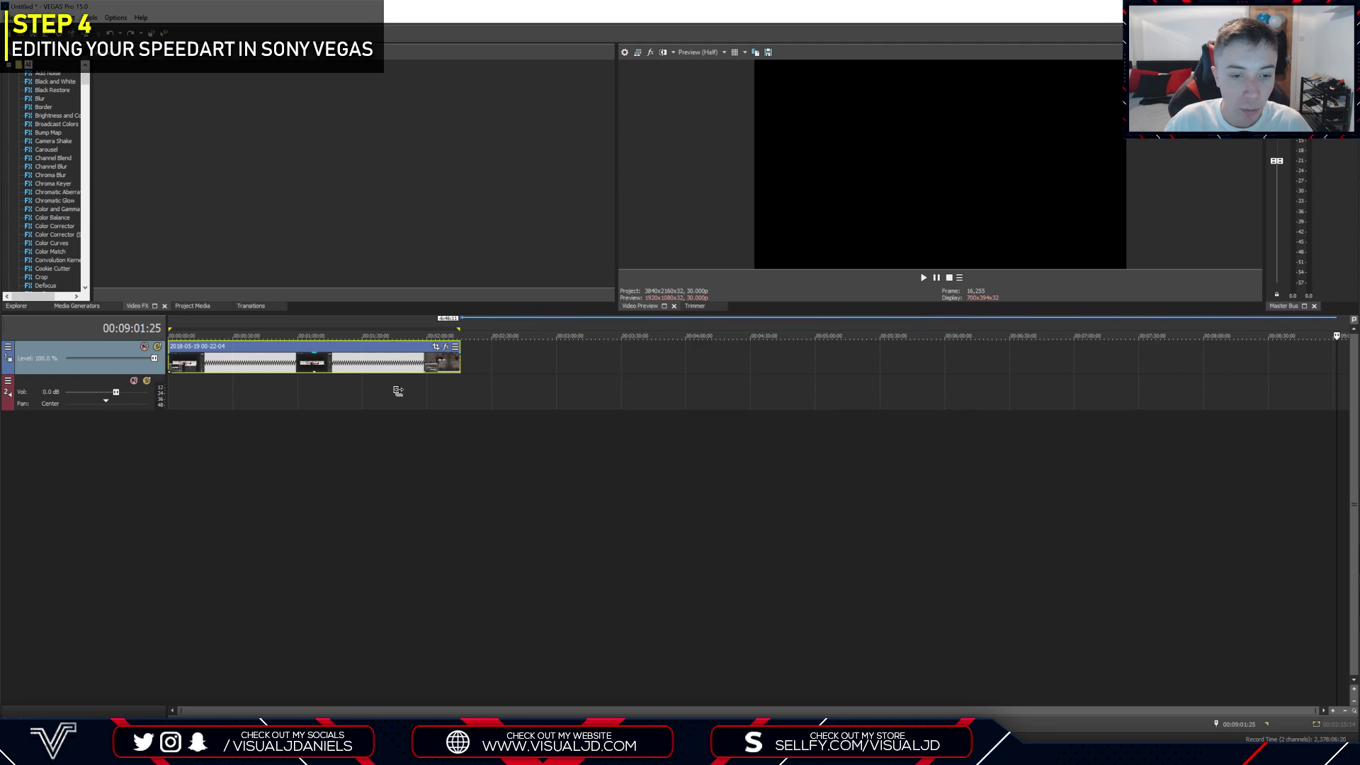
Check the sped-up clip in the preview at its middle and end, and return the playhead to the start.
{"action": "left_click", "coordinate": [439, 381]}
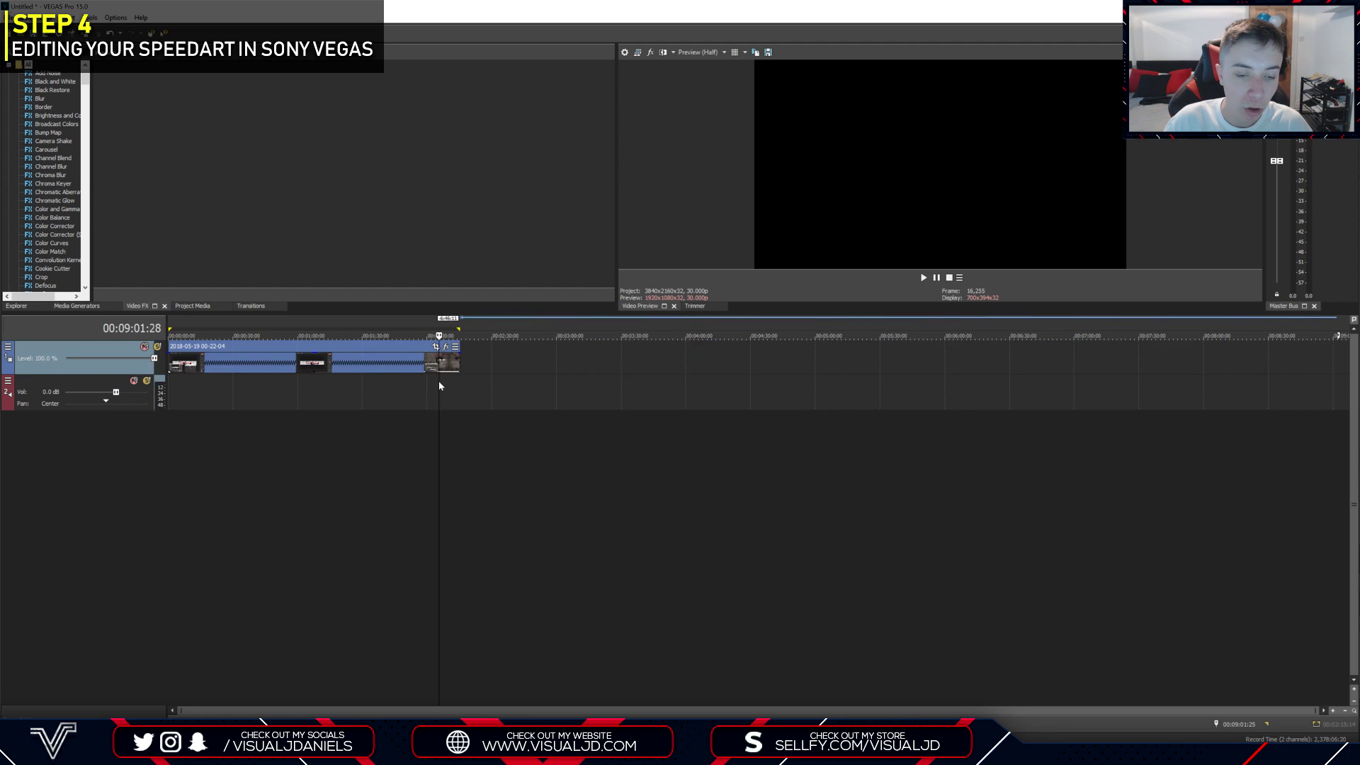
{"action": "left_click", "coordinate": [301, 362]}
{"action": "scroll", "coordinate": [324, 368], "scroll_direction": "up", "scroll_amount": 3}
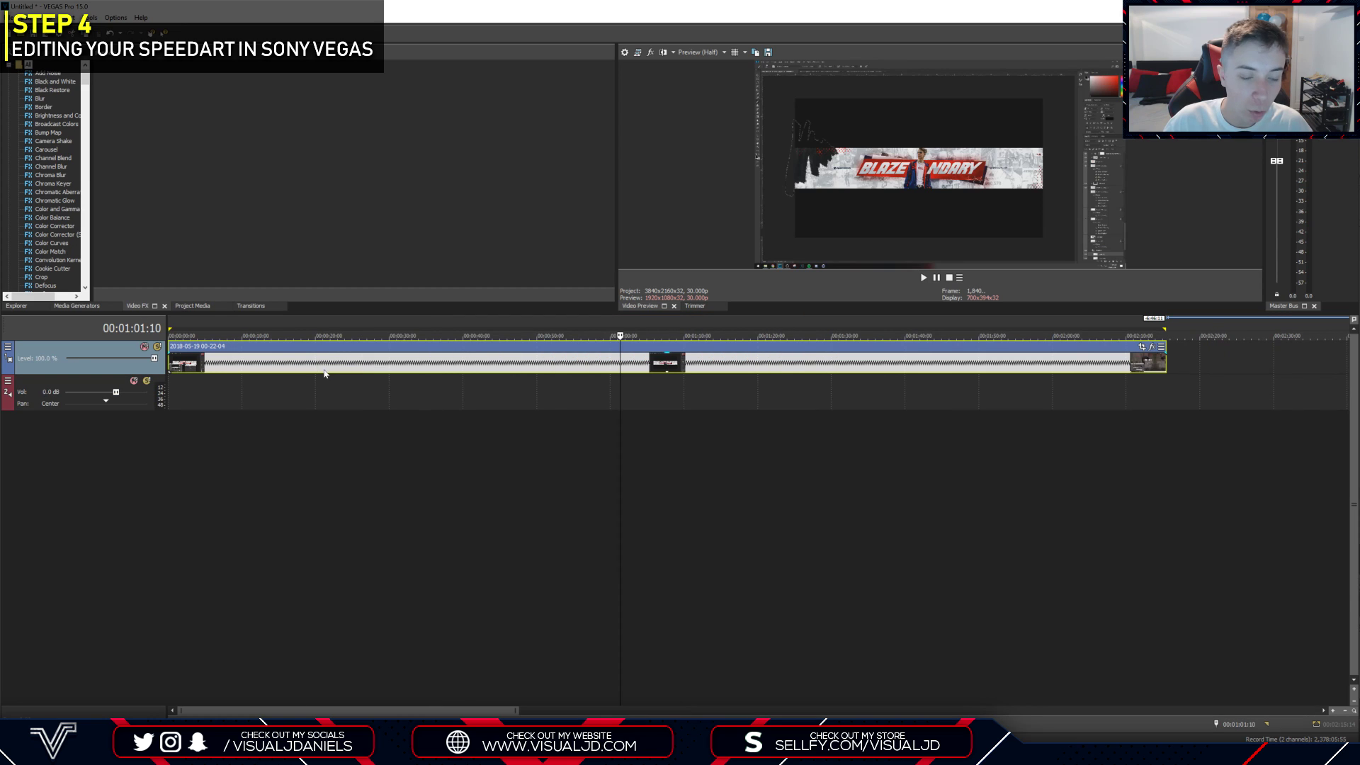
{"action": "scroll", "coordinate": [433, 374], "scroll_direction": "down", "scroll_amount": 2}
{"action": "left_click", "coordinate": [832, 383]}
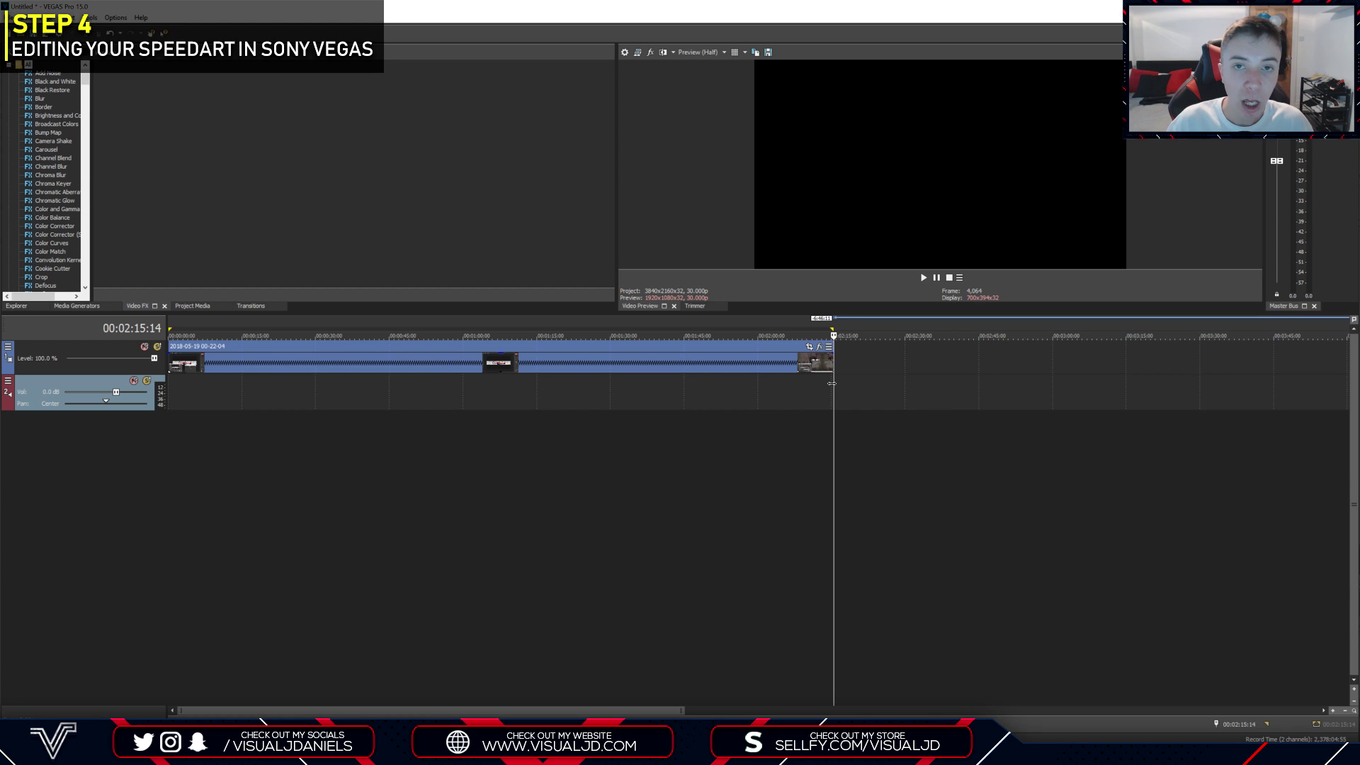
{"action": "left_click", "coordinate": [170, 388]}
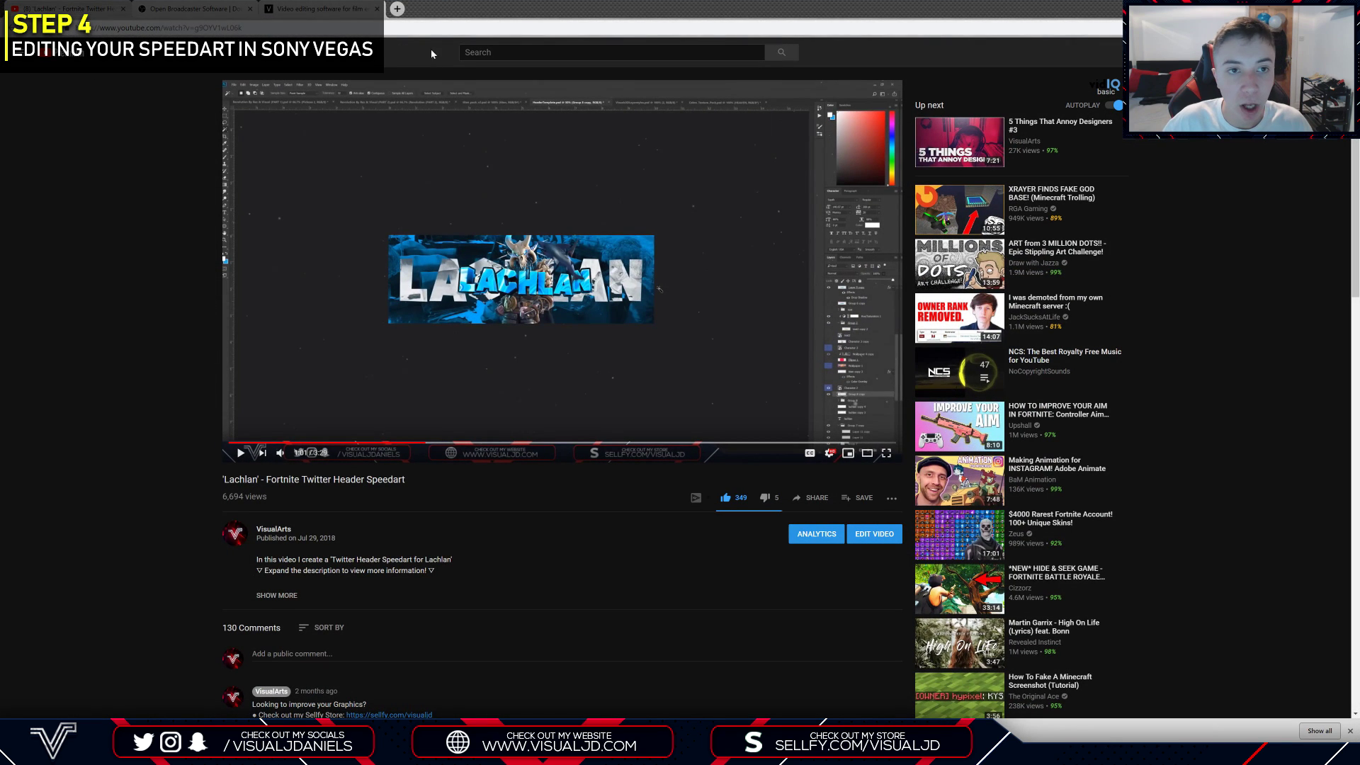
Search YouTube in the browser for "NCS" and open the NoCopyrightSounds channel.
{"action": "left_click", "coordinate": [475, 52]}
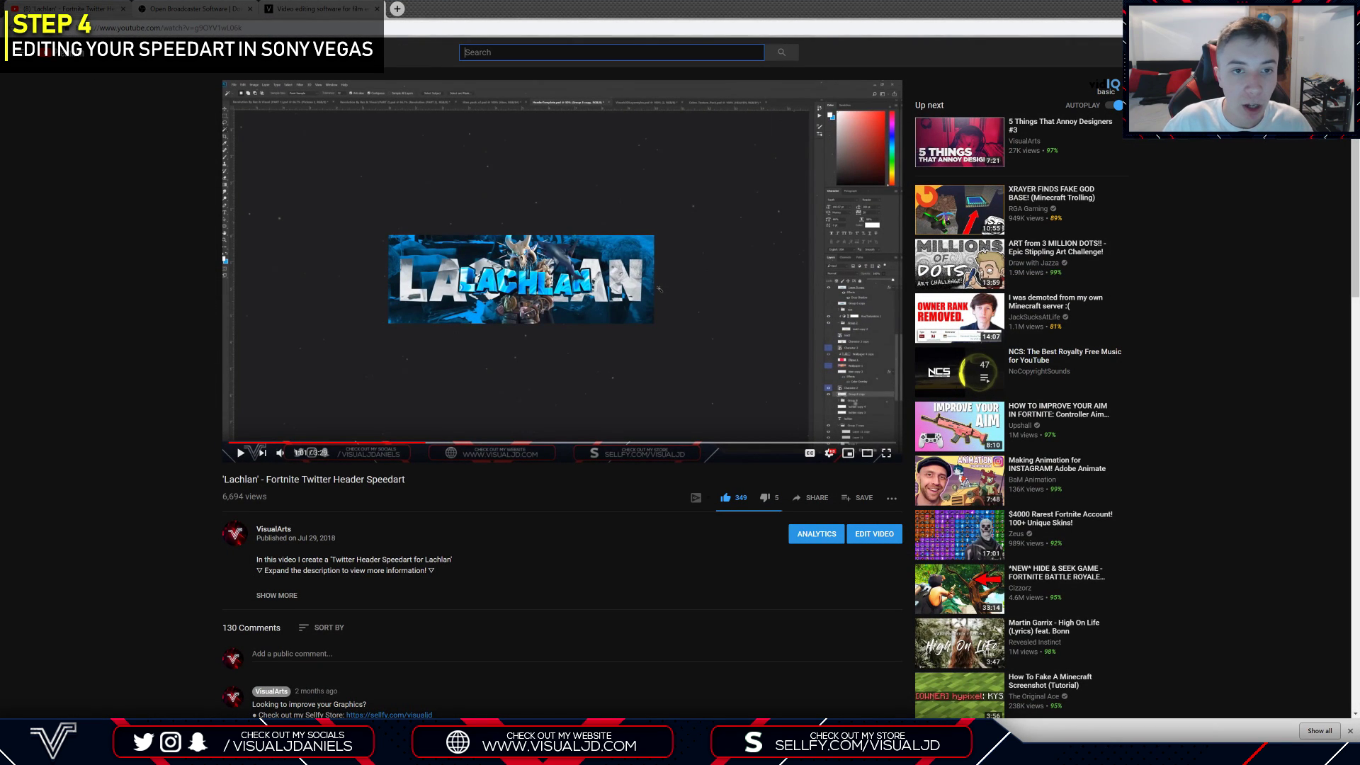
{"action": "type", "text": "NCS"}
{"action": "key", "text": "Return"}
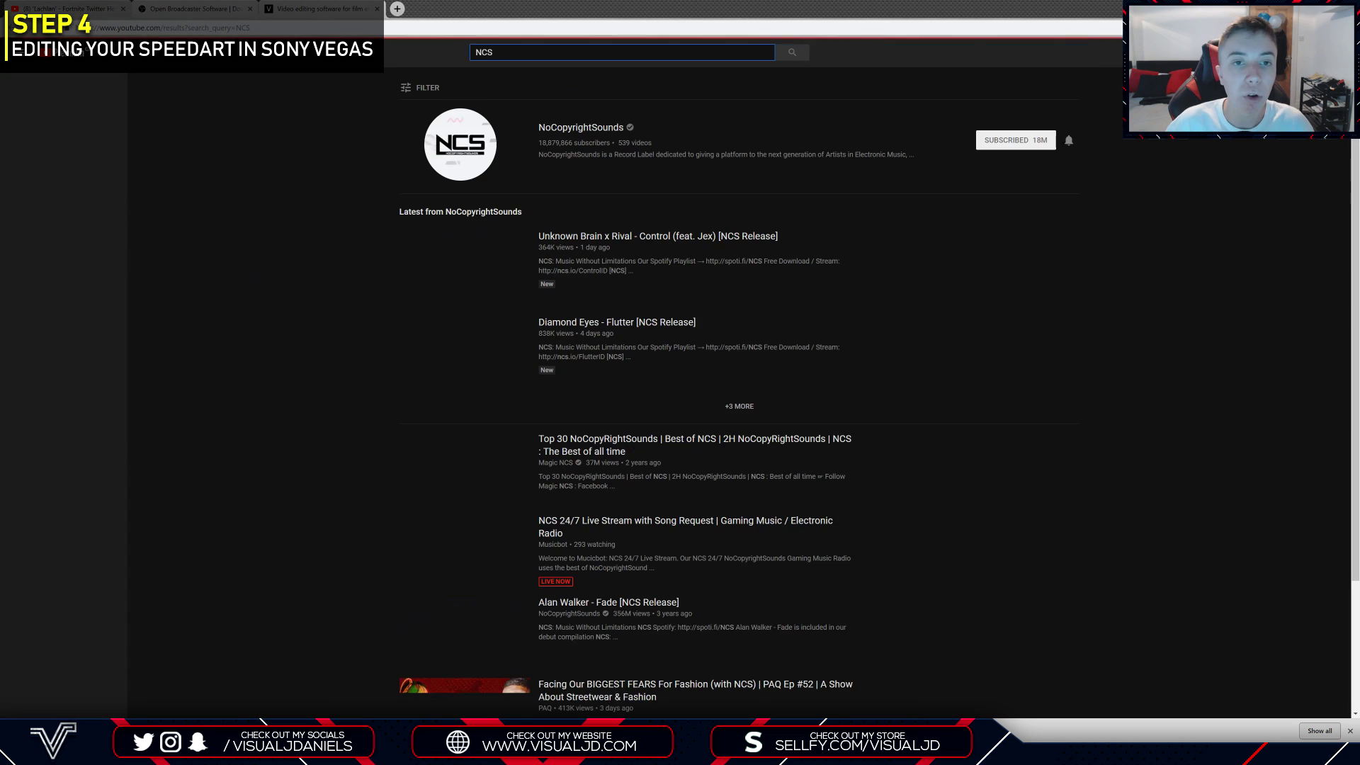
{"action": "left_click", "coordinate": [491, 145]}
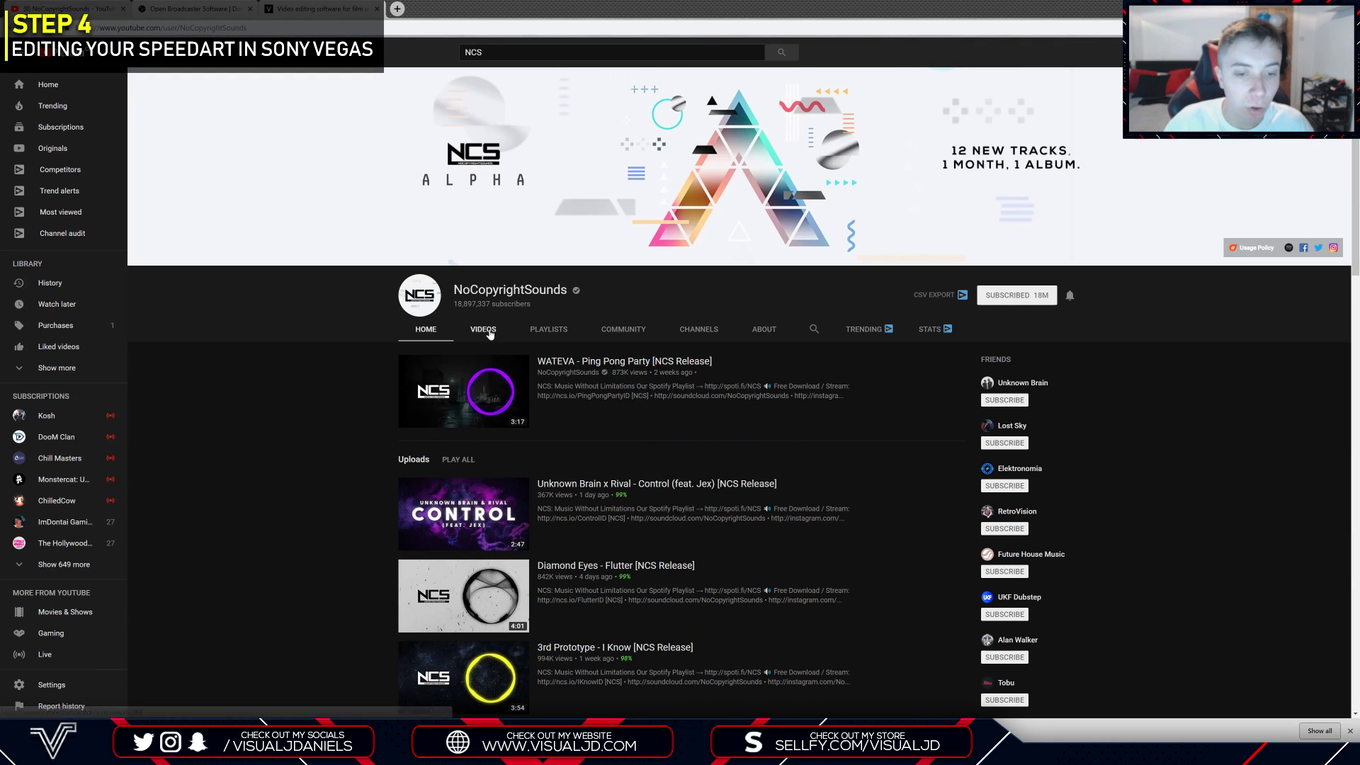
Open "Diamond Eyes - Flutter" from the channel's uploads, pause it, select the page address and open a new browser tab.
{"action": "left_click", "coordinate": [482, 331]}
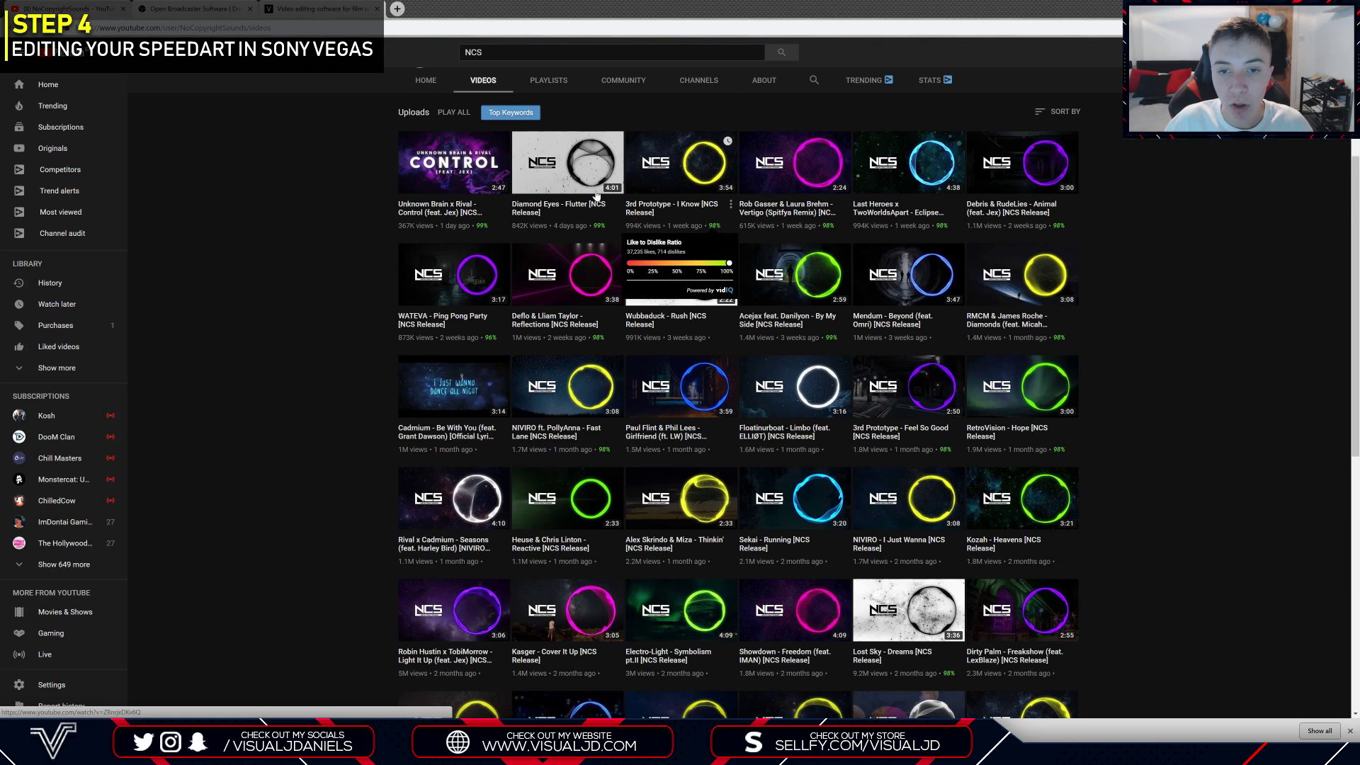
{"action": "left_click", "coordinate": [562, 163]}
{"action": "left_click", "coordinate": [358, 283]}
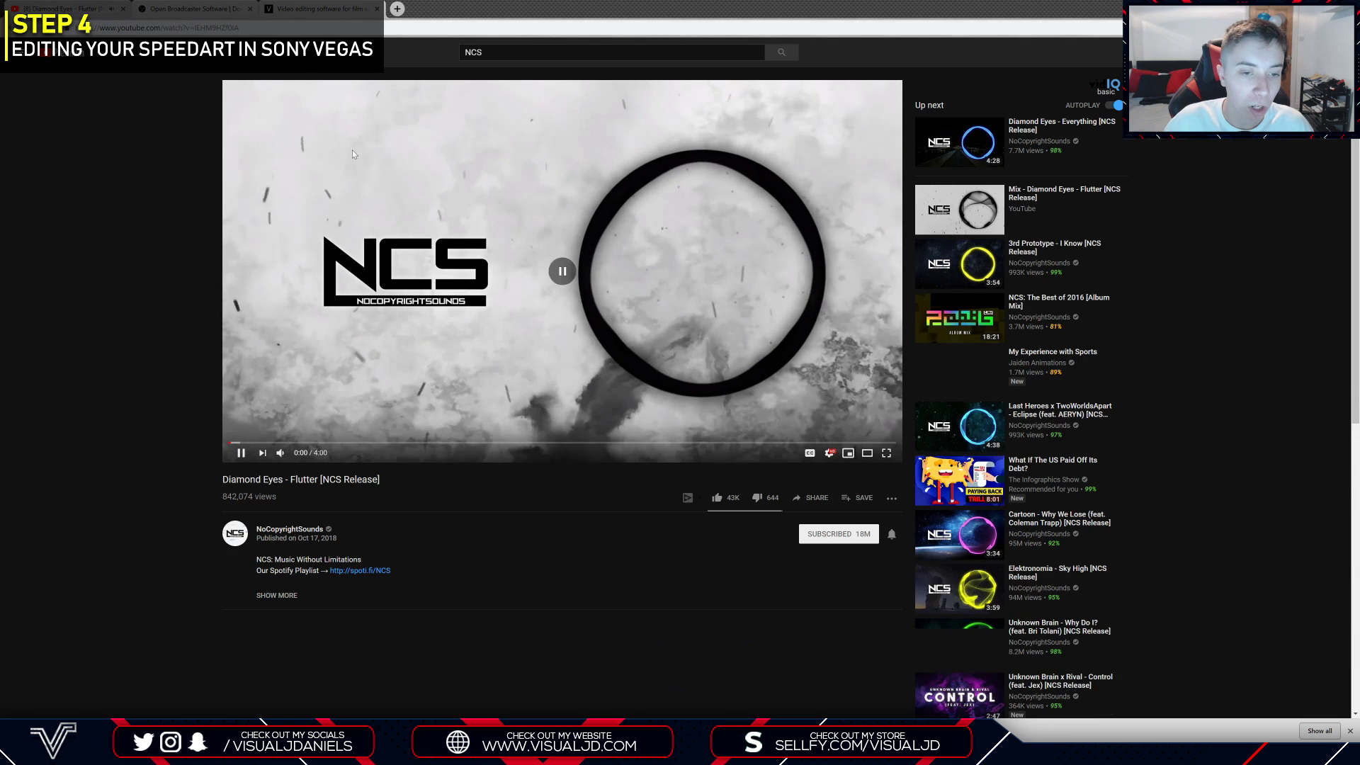
{"action": "key", "text": "ctrl+l"}
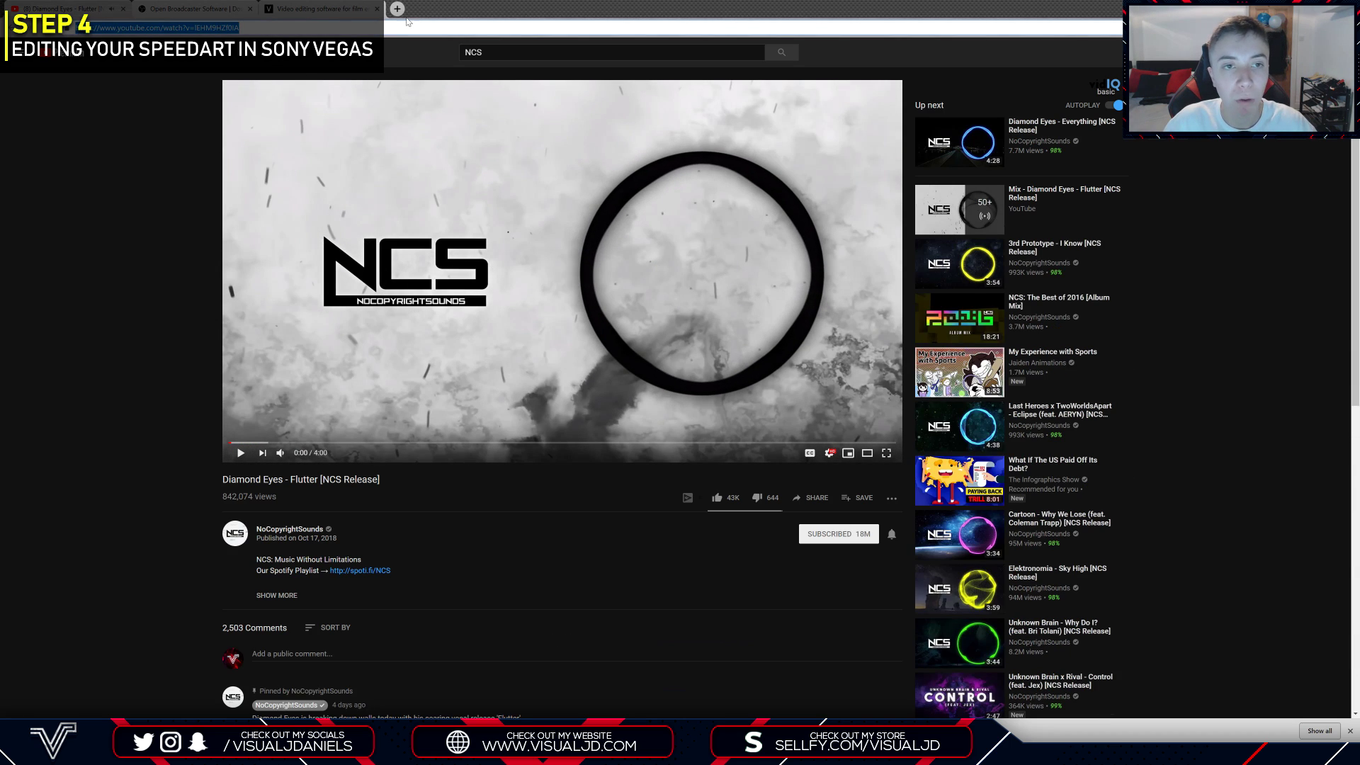
{"action": "left_click", "coordinate": [396, 9]}
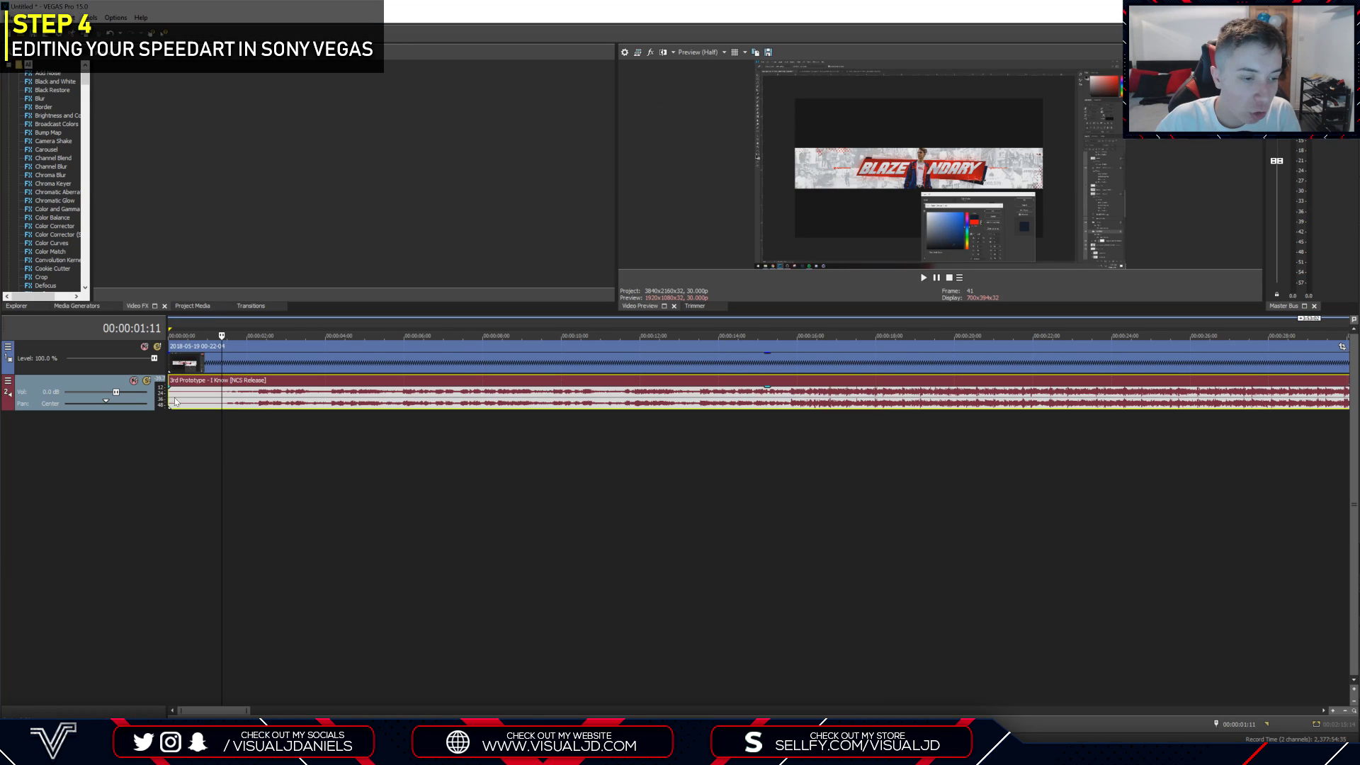
In VEGAS Pro, lower the volume of the "3rd Prototype - I Know" music track to -2.9 dB.
{"action": "scroll", "coordinate": [247, 396], "scroll_direction": "down", "scroll_amount": 3}
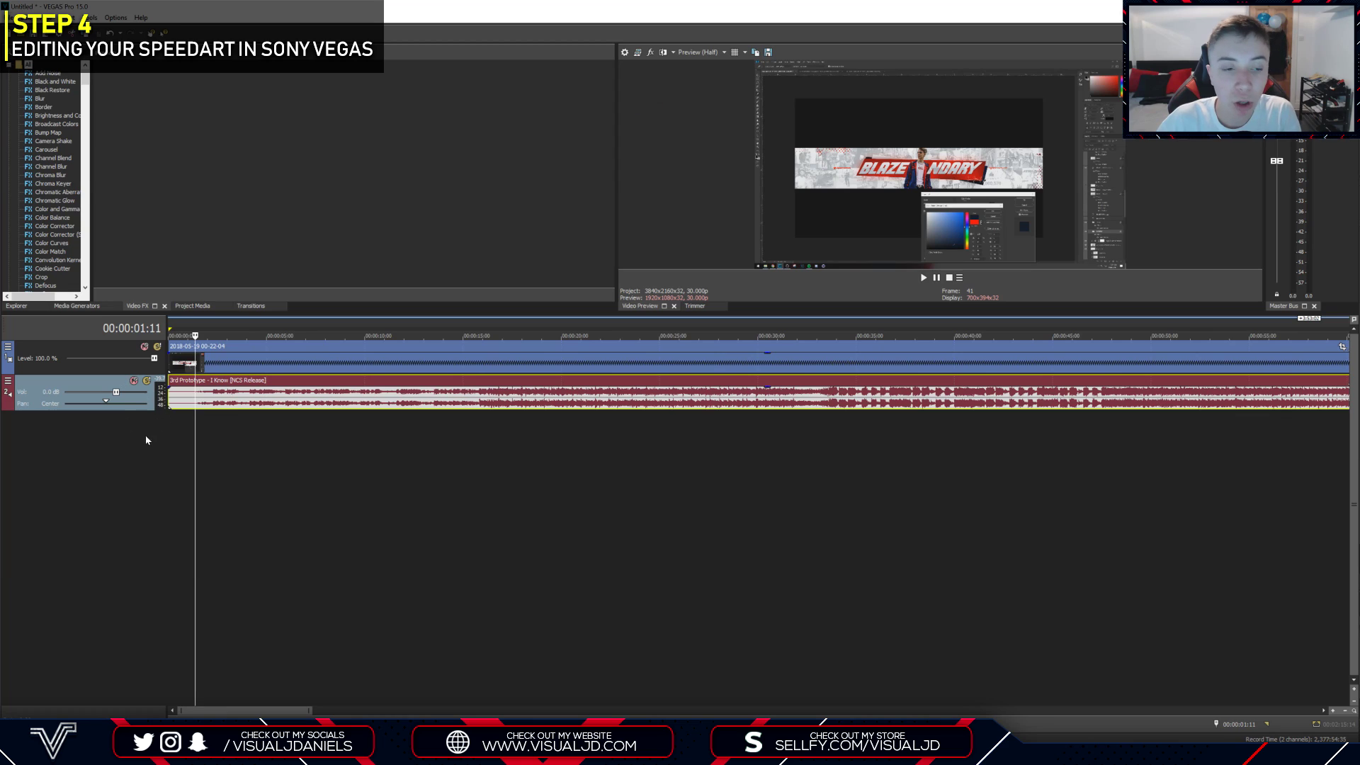
{"action": "right_click", "coordinate": [91, 449]}
{"action": "left_click", "coordinate": [78, 438]}
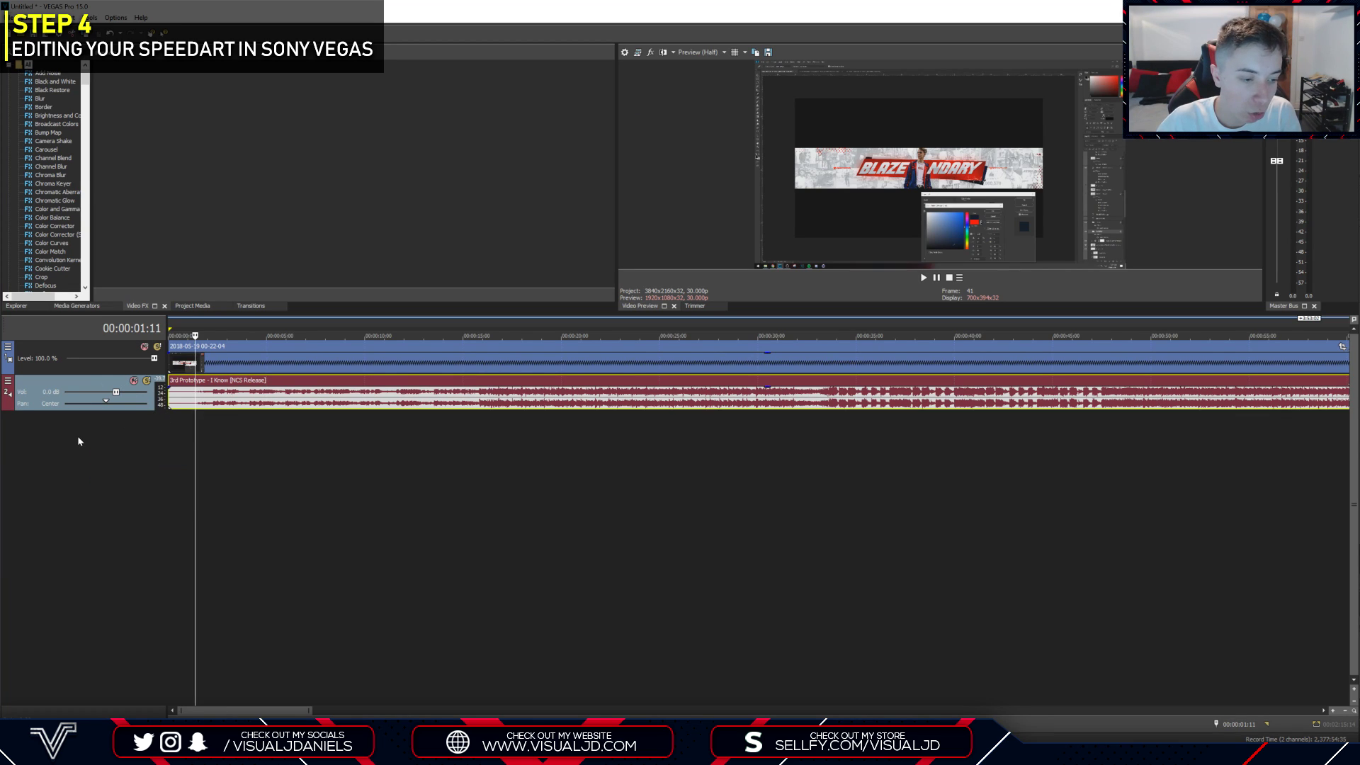
{"action": "scroll", "coordinate": [303, 414], "scroll_direction": "down", "scroll_amount": 3}
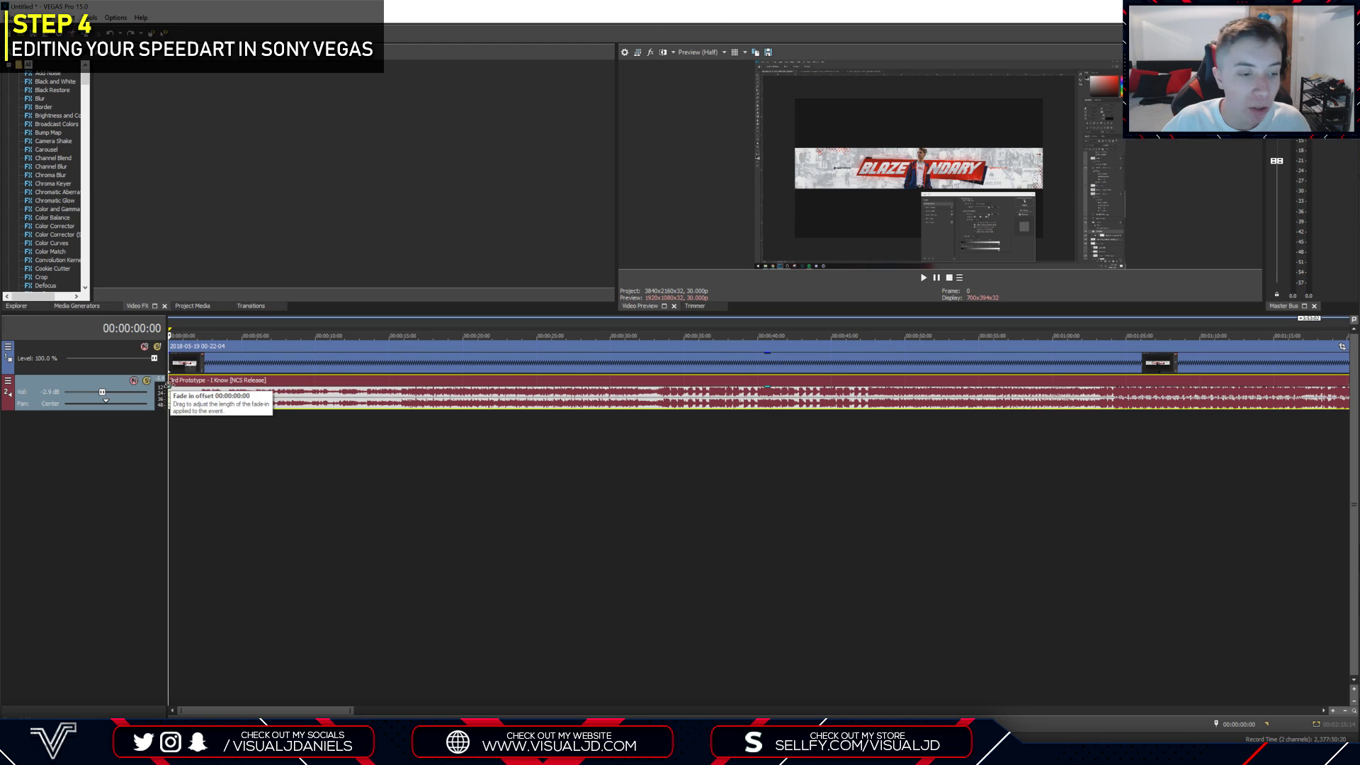
Add a short fade-in to the start of the music event and play the beginning to check it.
{"action": "left_click", "coordinate": [168, 353]}
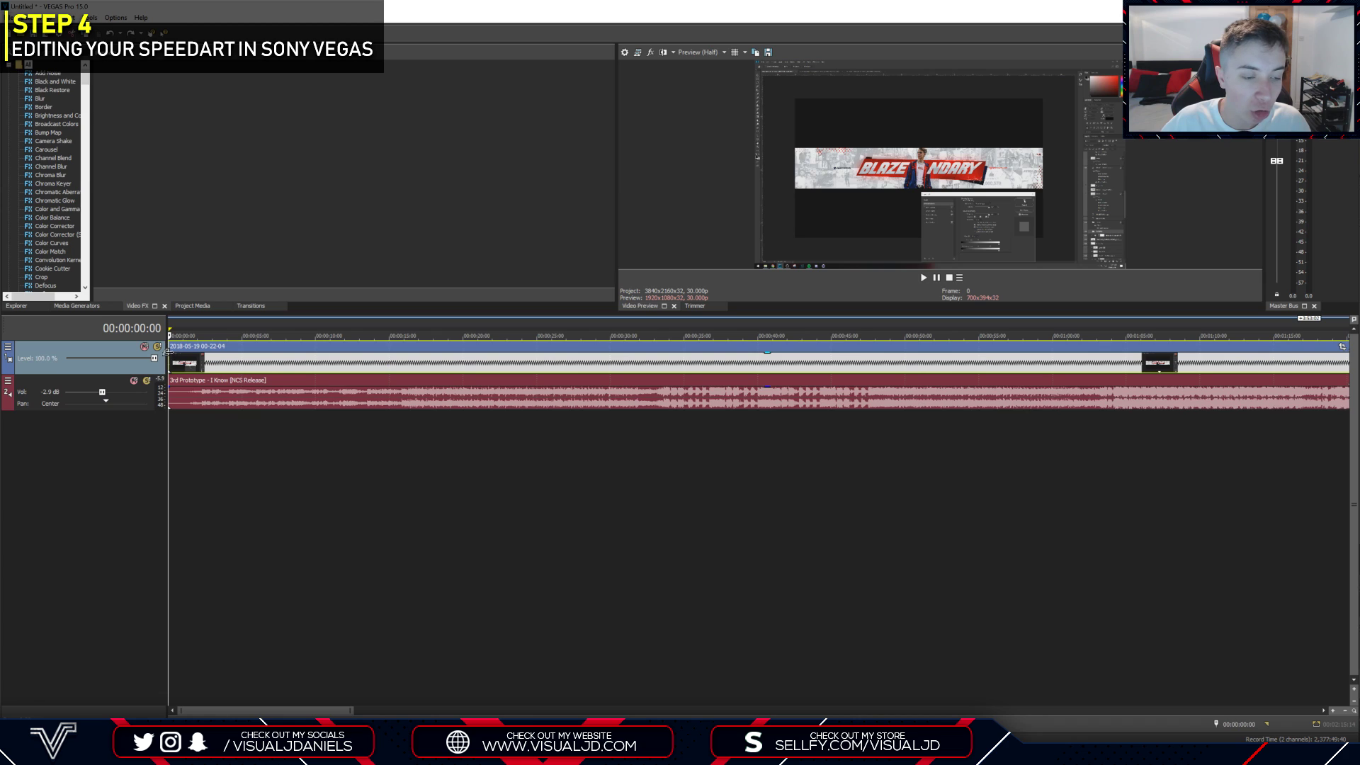
{"action": "left_click_drag", "start_coordinate": [171, 351], "coordinate": [188, 386]}
{"action": "key", "text": "space"}
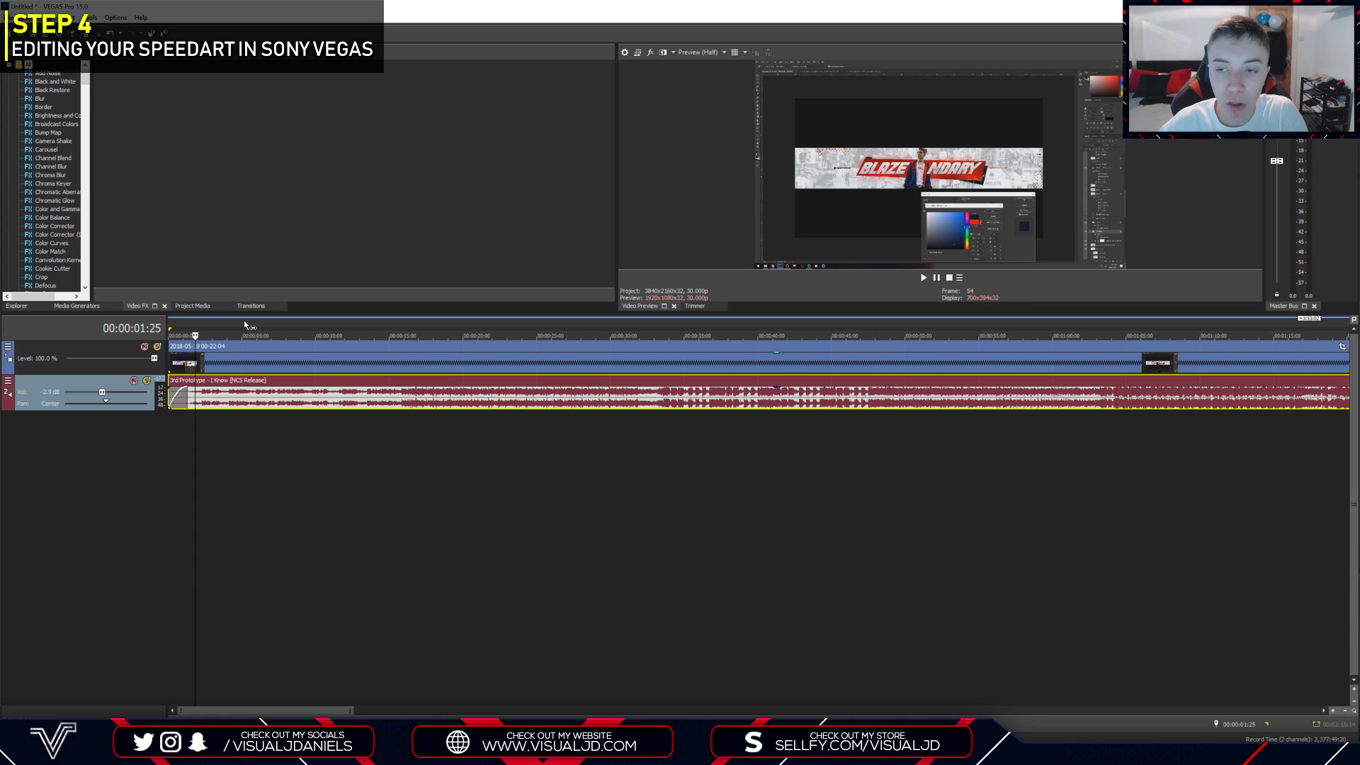
{"action": "scroll", "coordinate": [264, 414], "scroll_direction": "down", "scroll_amount": 5}
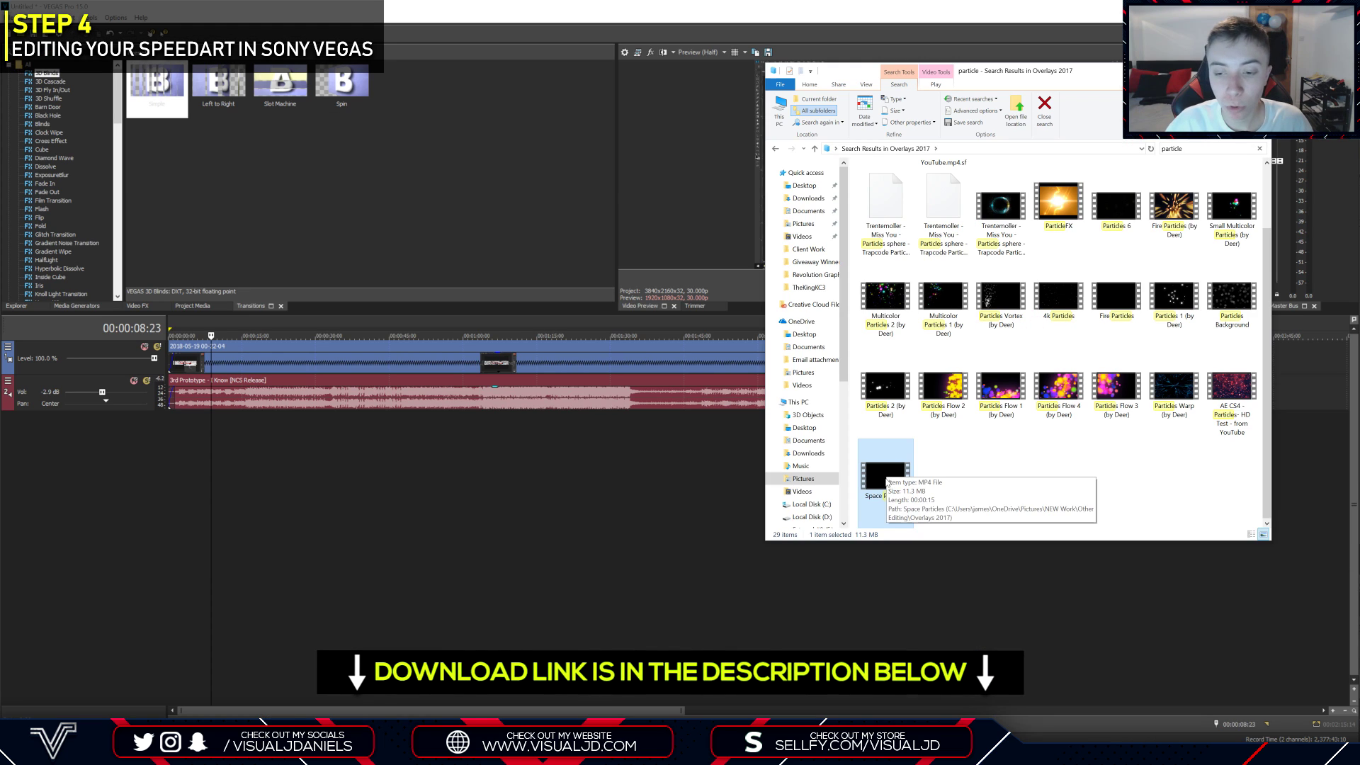
{"action": "left_click_drag", "start_coordinate": [892, 496], "coordinate": [349, 442]}
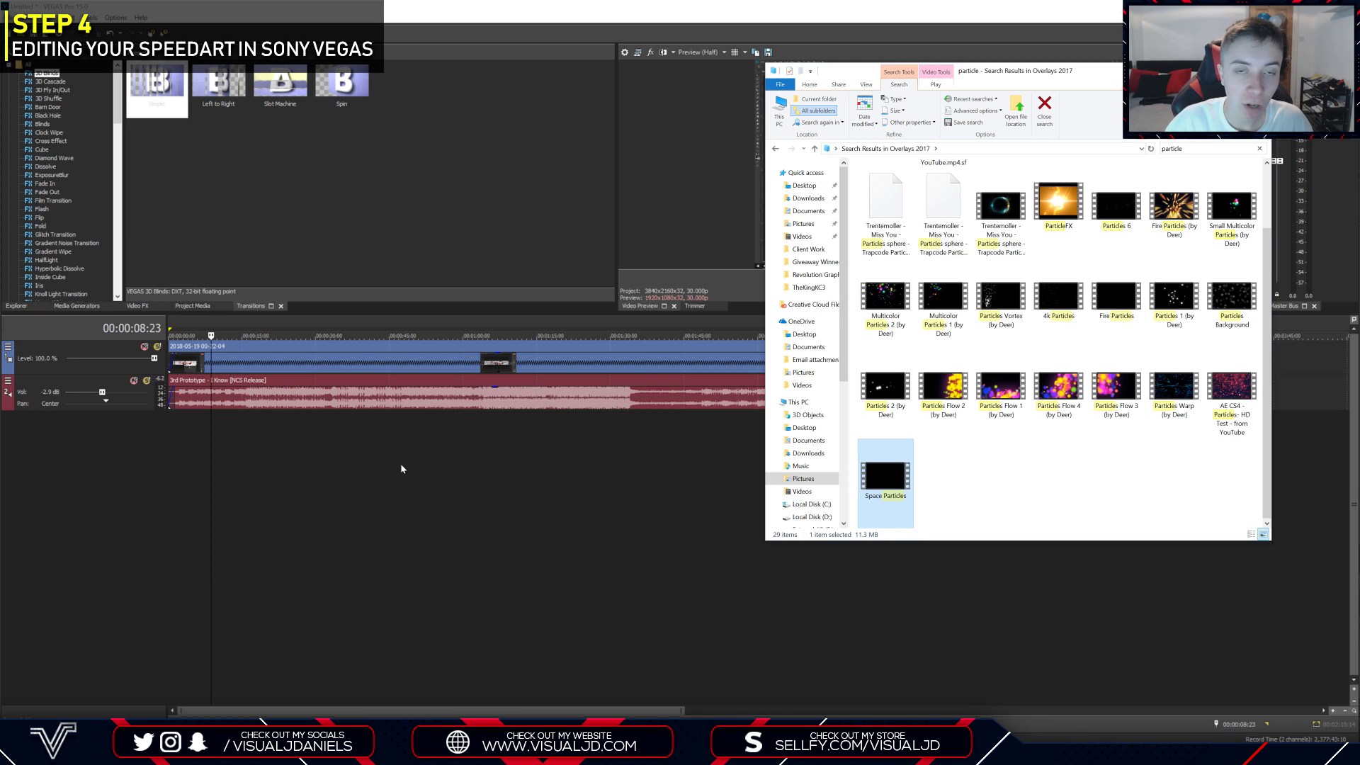
{"action": "left_click", "coordinate": [394, 481]}
{"action": "left_click", "coordinate": [326, 436]}
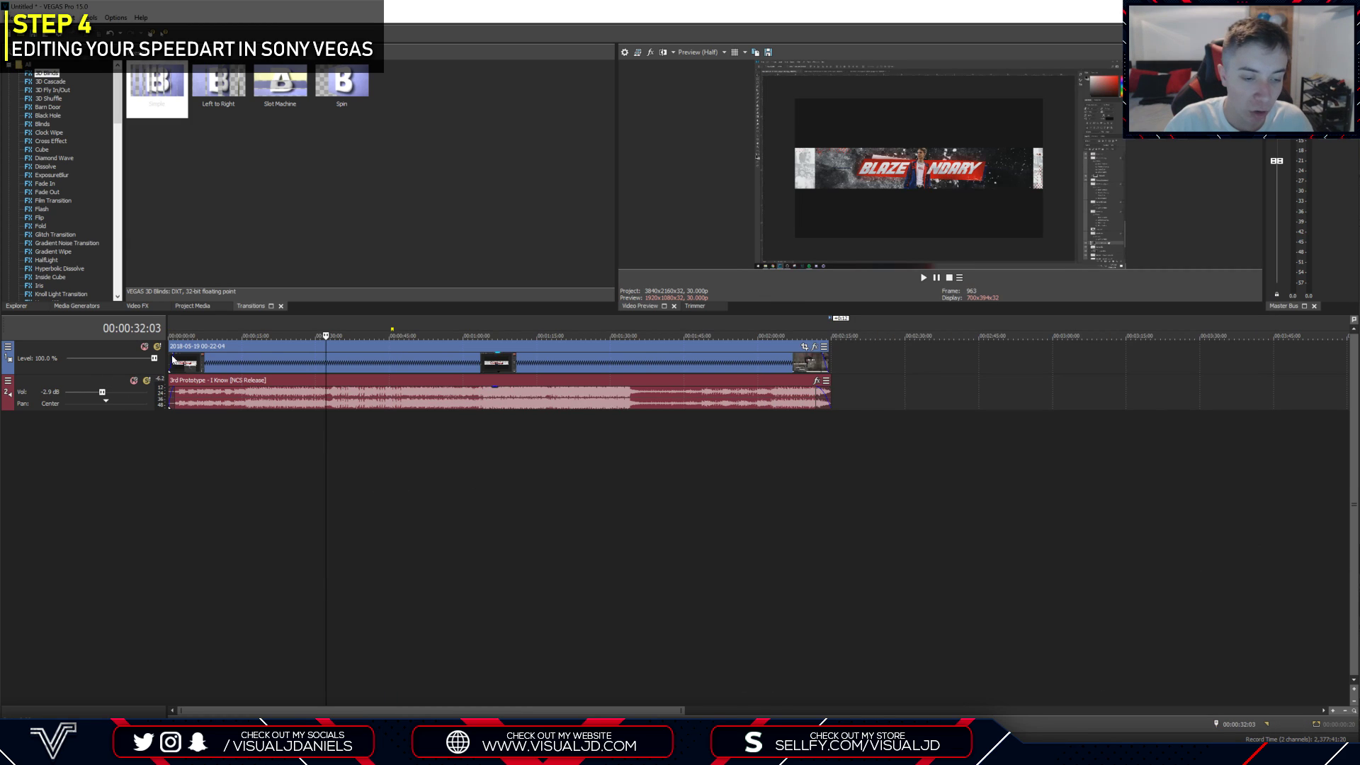
Insert a new empty video track above the recording's track.
{"action": "right_click", "coordinate": [117, 351]}
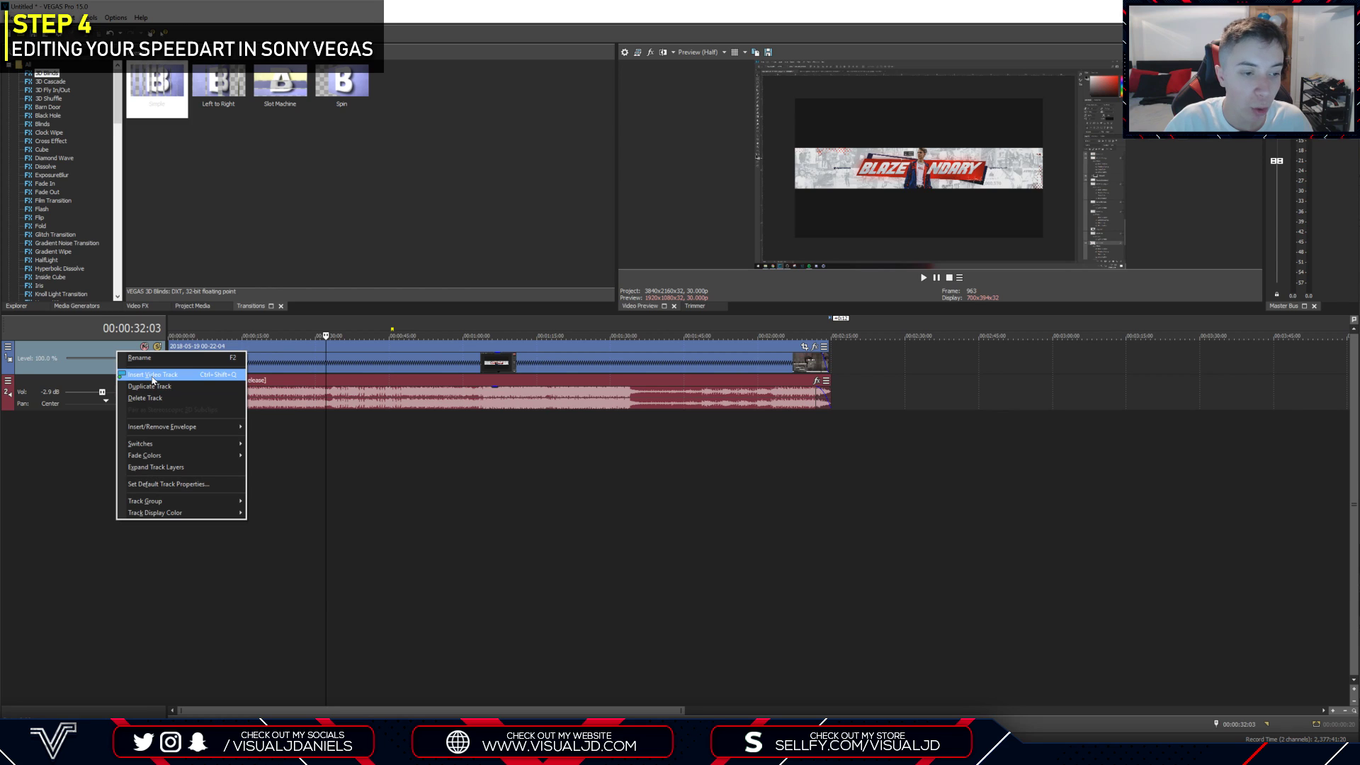
{"action": "left_click", "coordinate": [152, 375]}
{"action": "left_click", "coordinate": [221, 358]}
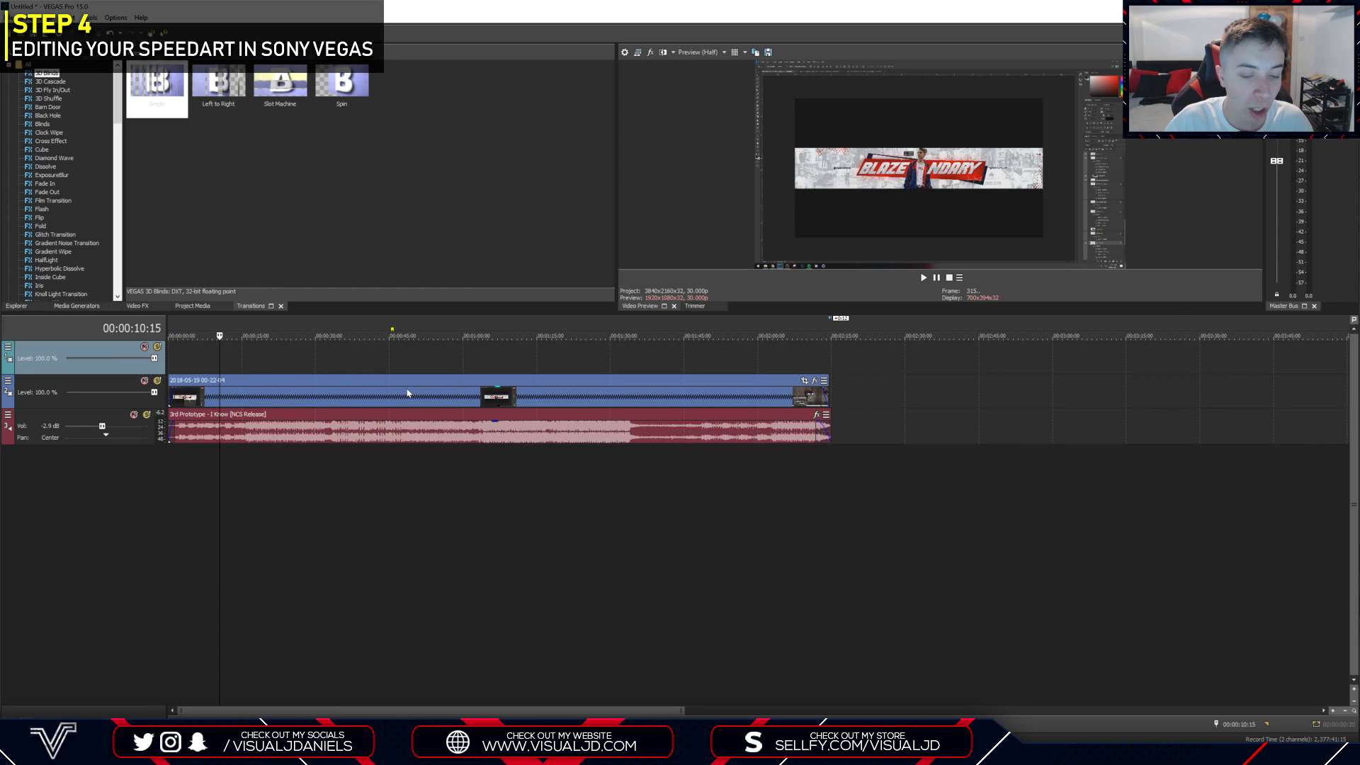
{"action": "scroll", "coordinate": [231, 549], "scroll_direction": "up", "scroll_amount": 2}
Place the Space Particles clip from the Overlays 2017 folder at the start of the new track and extend it to the recording's end.
{"action": "key", "text": "alt+Tab"}
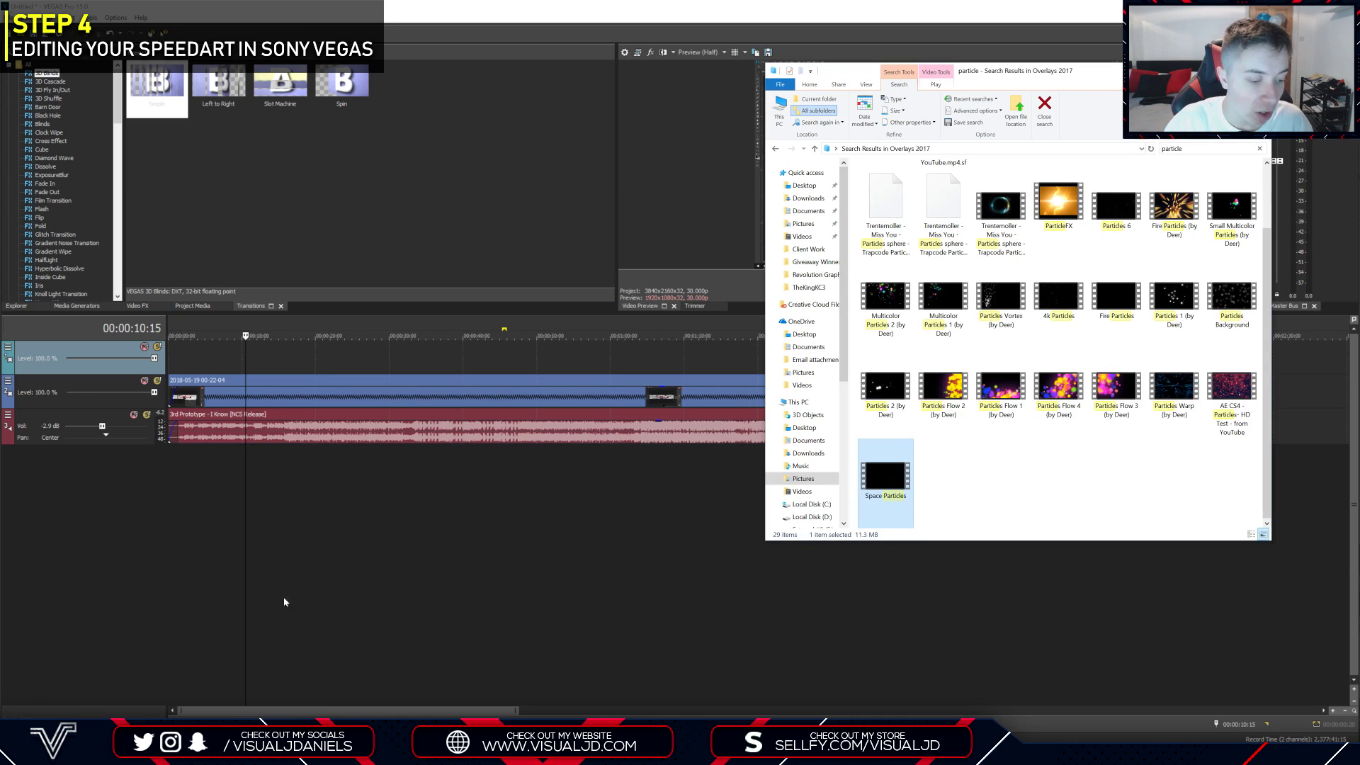
{"action": "left_click_drag", "start_coordinate": [885, 476], "coordinate": [172, 355]}
{"action": "left_click", "coordinate": [228, 359]}
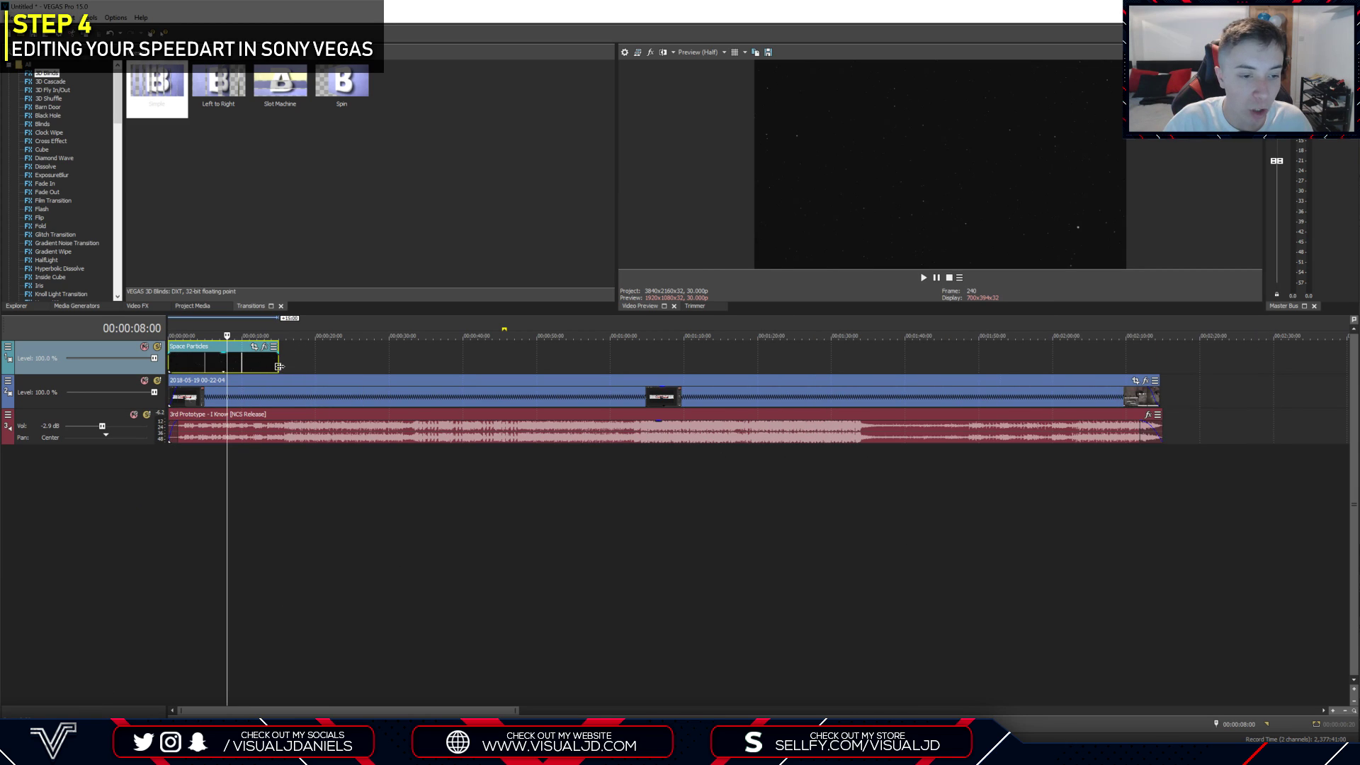
{"action": "left_click_drag", "start_coordinate": [276, 364], "coordinate": [1159, 365]}
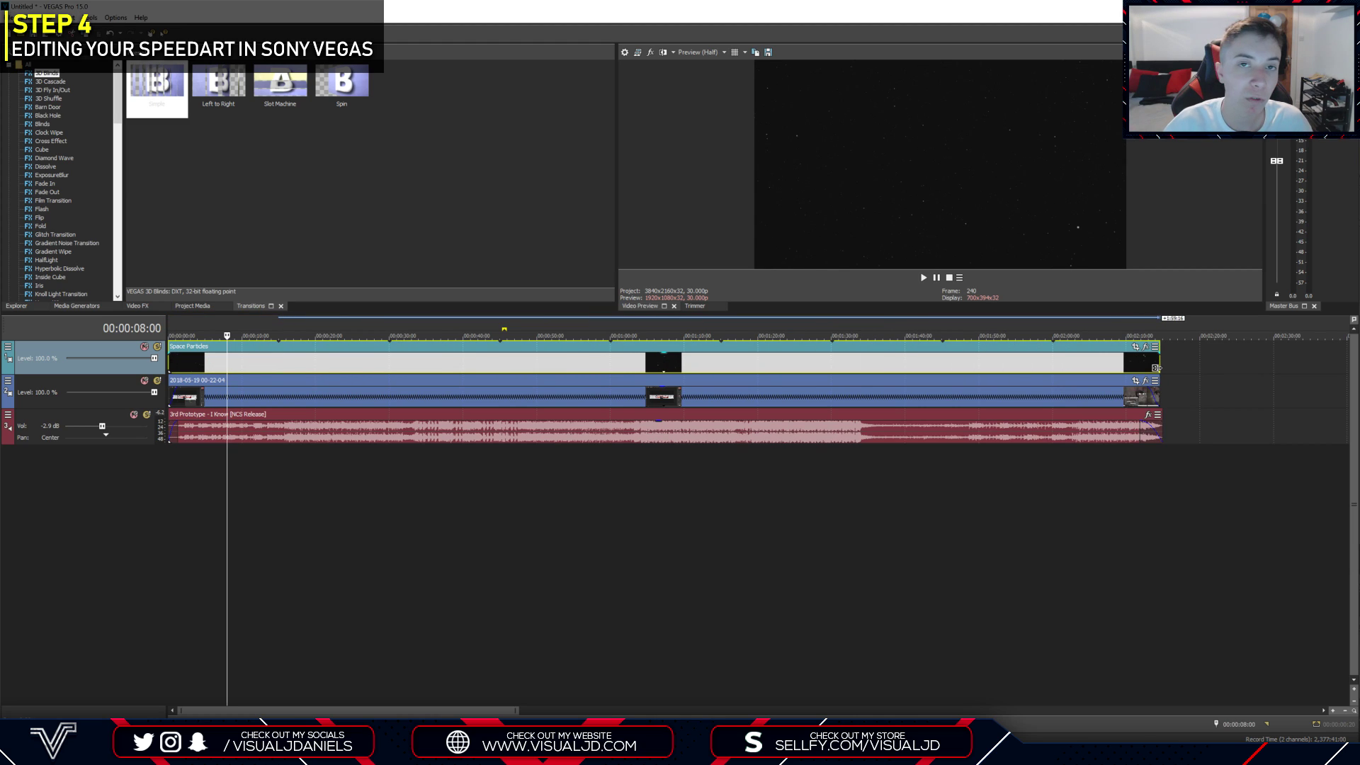
{"action": "left_click", "coordinate": [413, 382]}
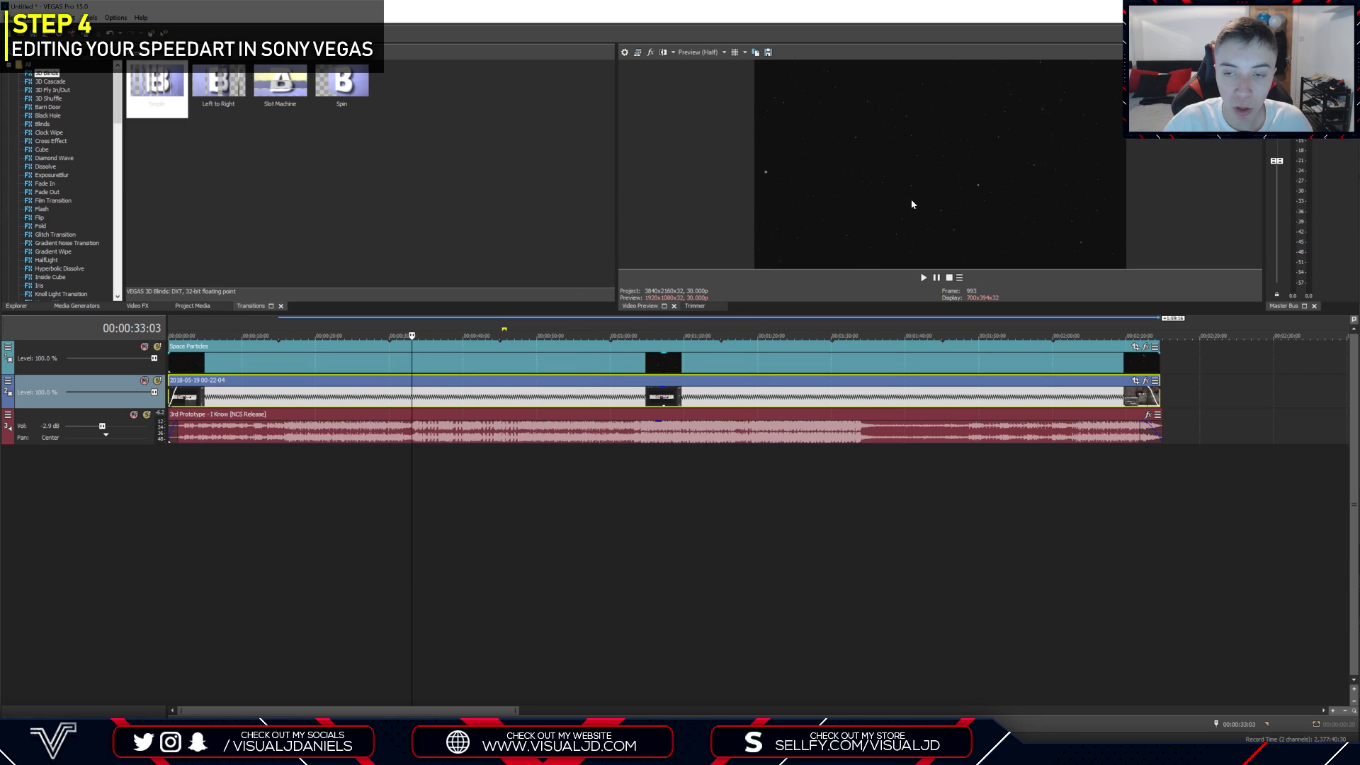
Set the compositing mode of the Space Particles track to Screen and check the overlay at several points.
{"action": "left_click", "coordinate": [8, 348]}
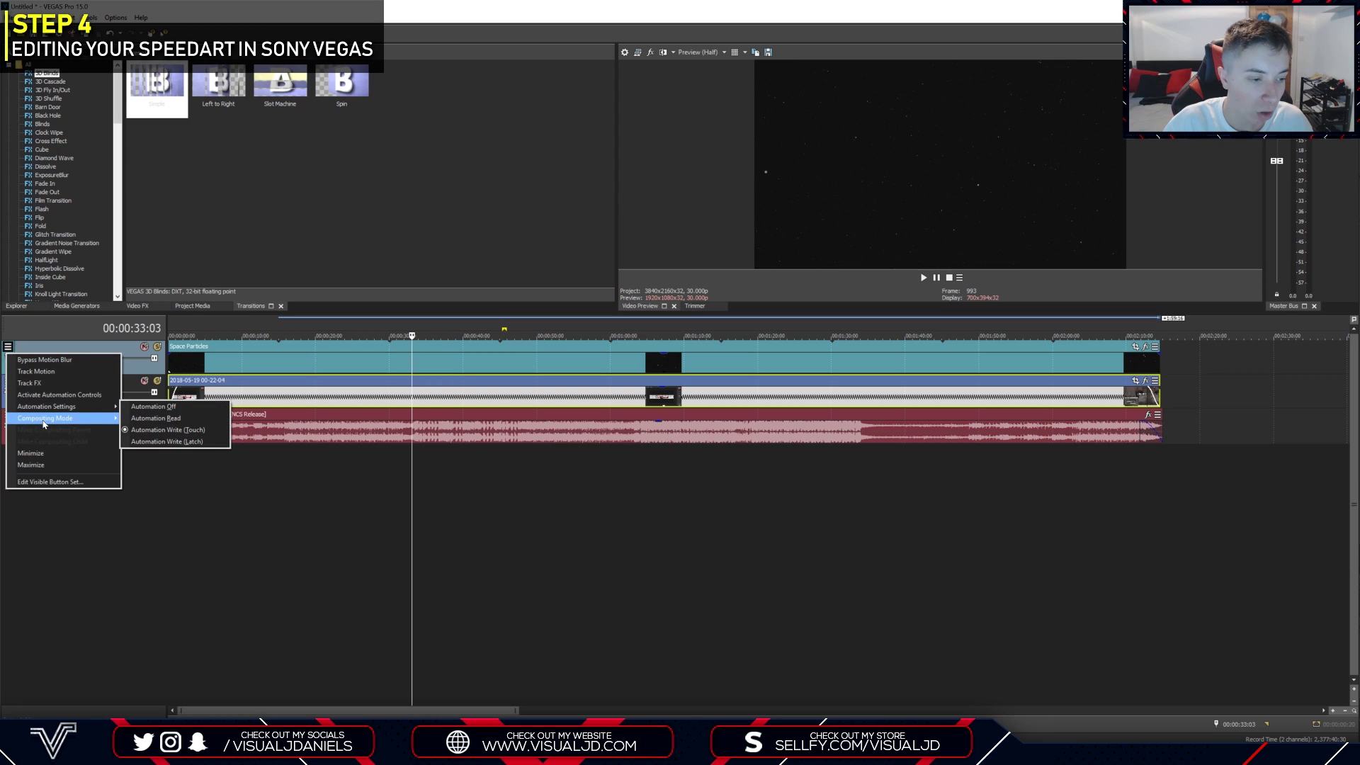
{"action": "mouse_move", "coordinate": [44, 420]}
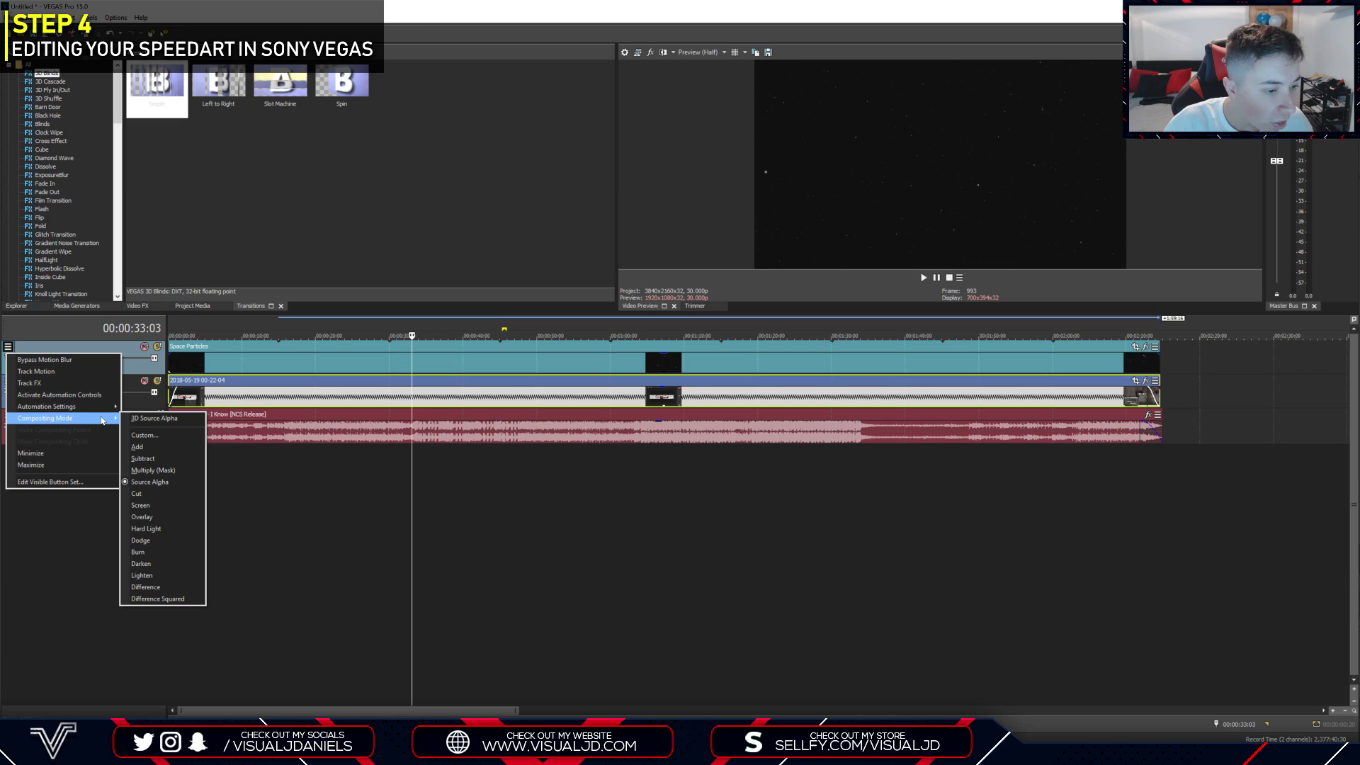
{"action": "left_click", "coordinate": [167, 505]}
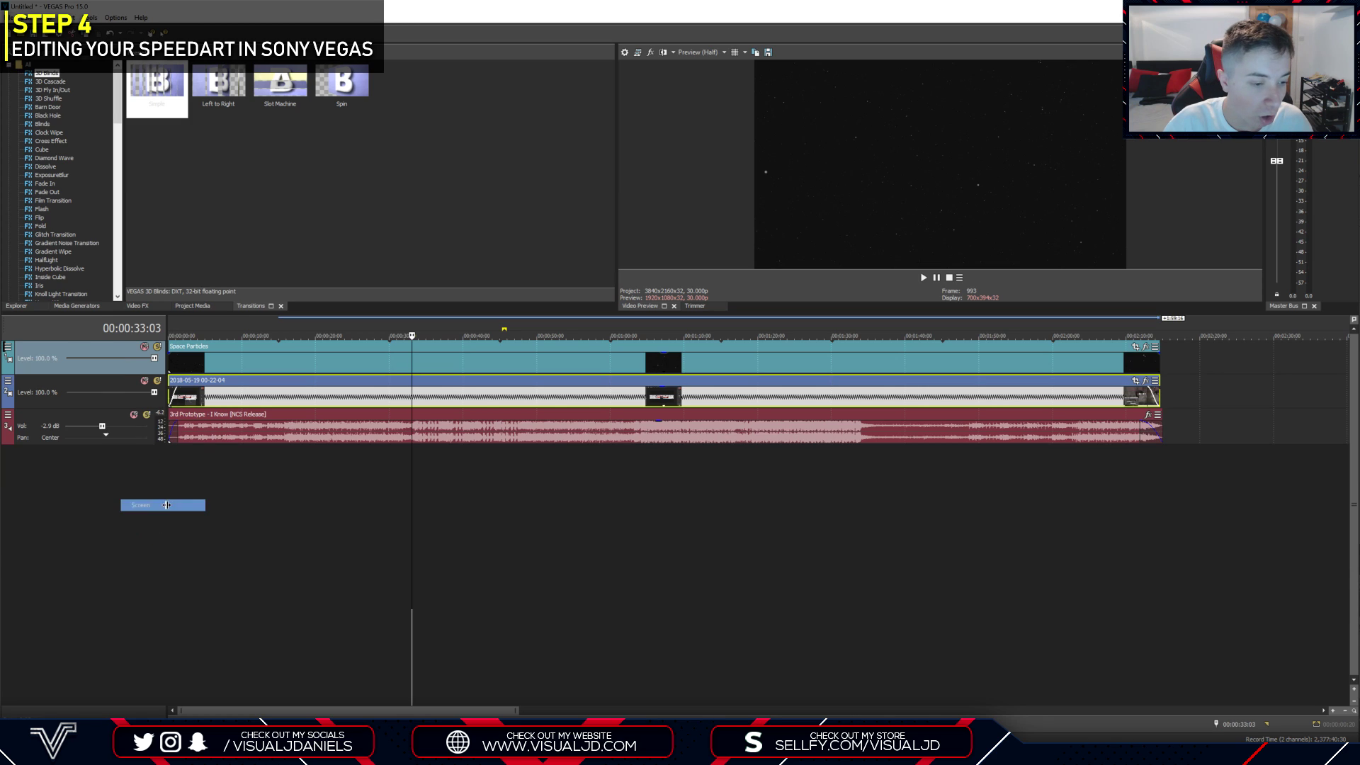
{"action": "left_click", "coordinate": [515, 363]}
{"action": "left_click", "coordinate": [646, 364]}
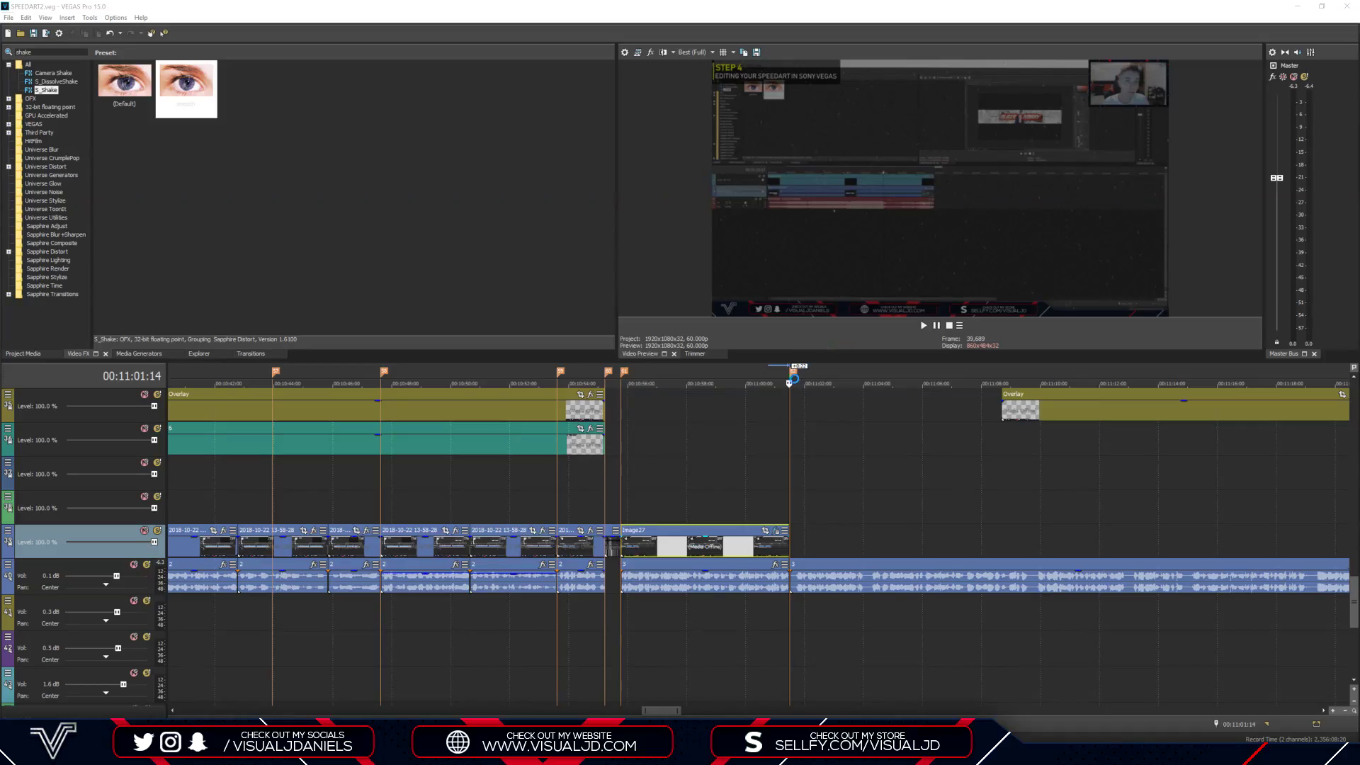
Start rendering the project as MAGIX AVC/AAC MP4 with the Internet HD 1080p 59.94 fps template and open its custom settings.
{"action": "left_click", "coordinate": [9, 18]}
{"action": "left_click", "coordinate": [36, 93]}
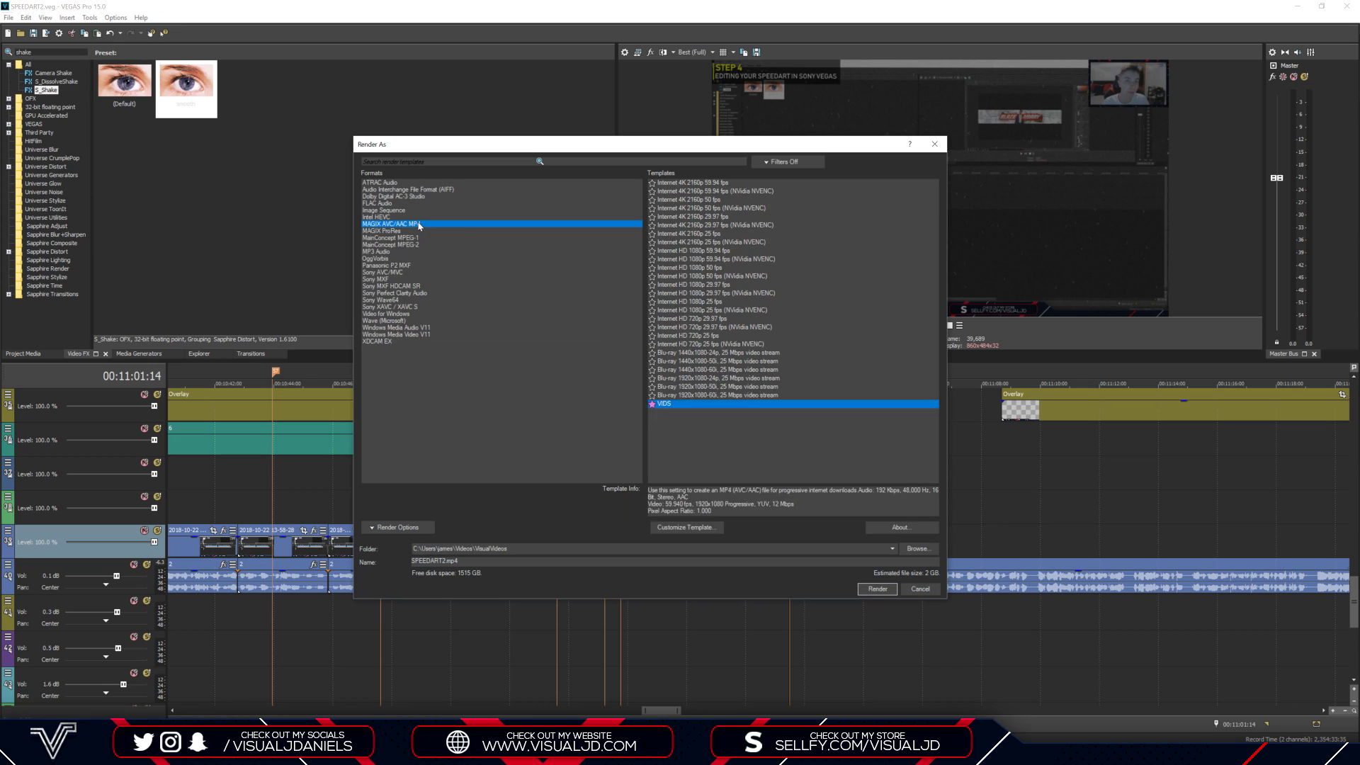
{"action": "left_click", "coordinate": [723, 276]}
{"action": "left_click", "coordinate": [722, 260]}
{"action": "left_click", "coordinate": [719, 251]}
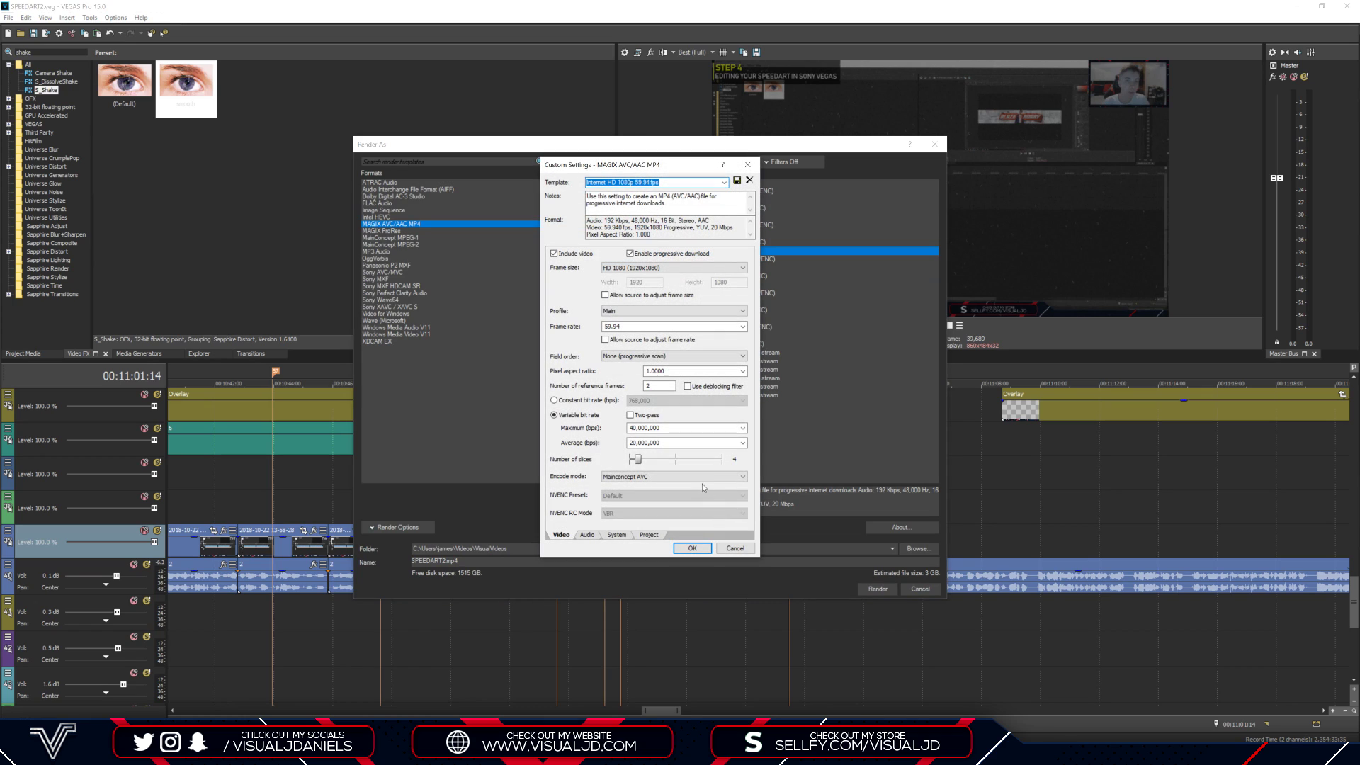
Review the template's audio and system settings, then set the video rendering quality to Best and accept the custom settings.
{"action": "left_click", "coordinate": [589, 536]}
{"action": "left_click", "coordinate": [616, 535]}
{"action": "left_click", "coordinate": [648, 534]}
{"action": "left_click", "coordinate": [664, 259]}
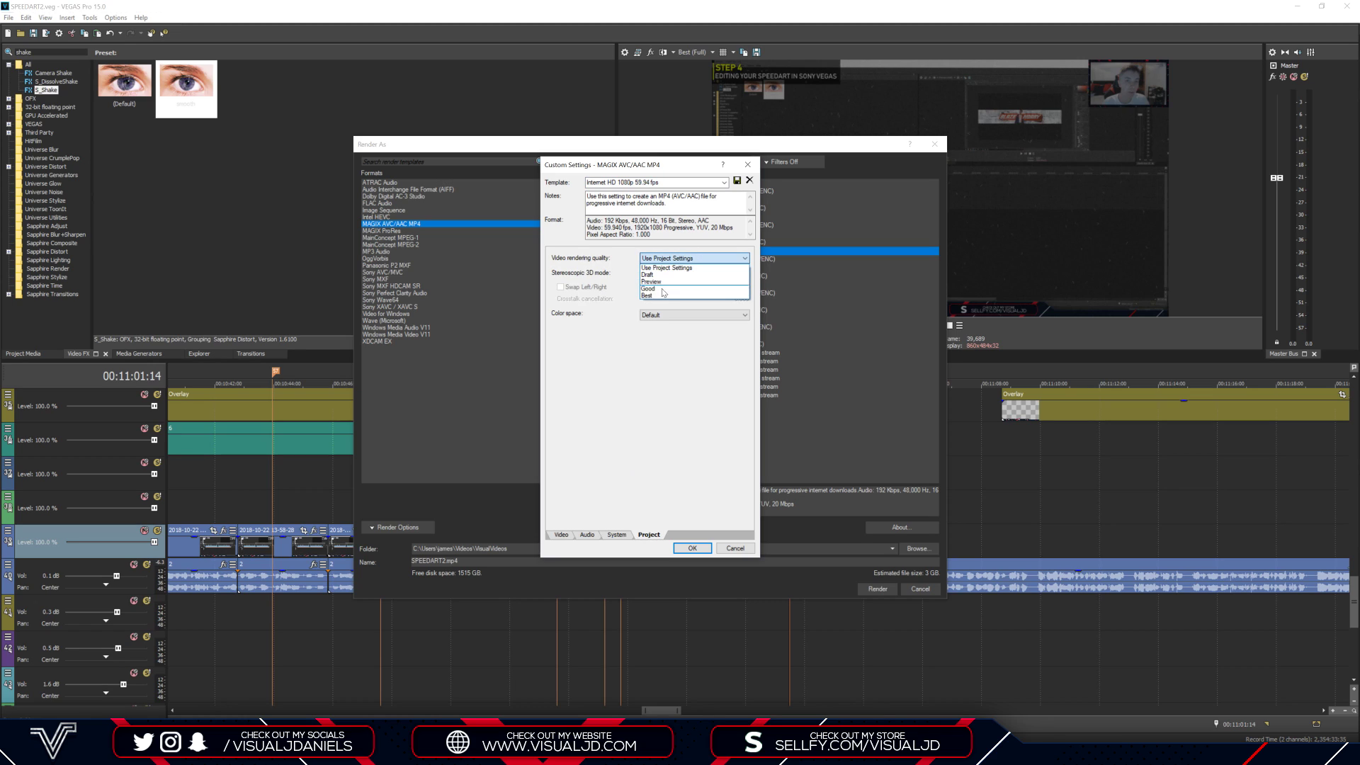
{"action": "left_click", "coordinate": [656, 296]}
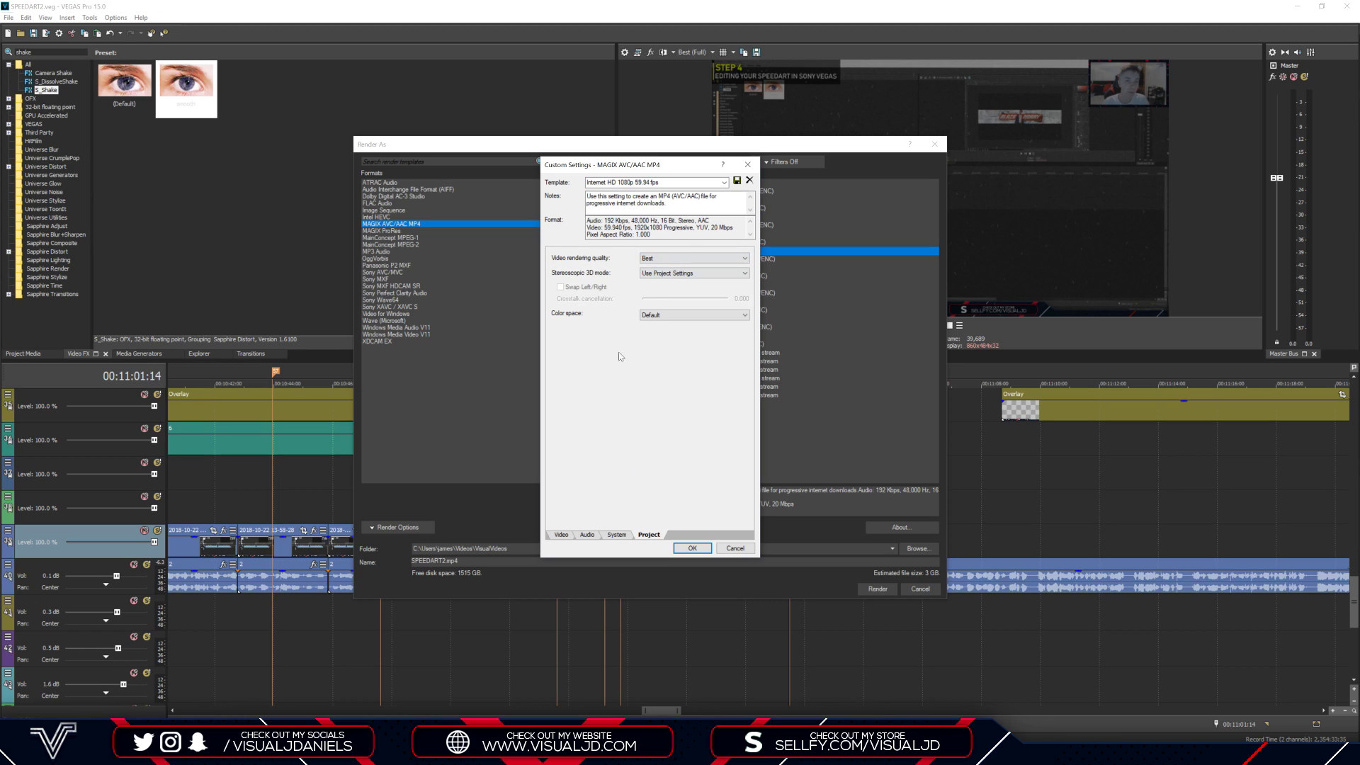
{"action": "left_click", "coordinate": [692, 549]}
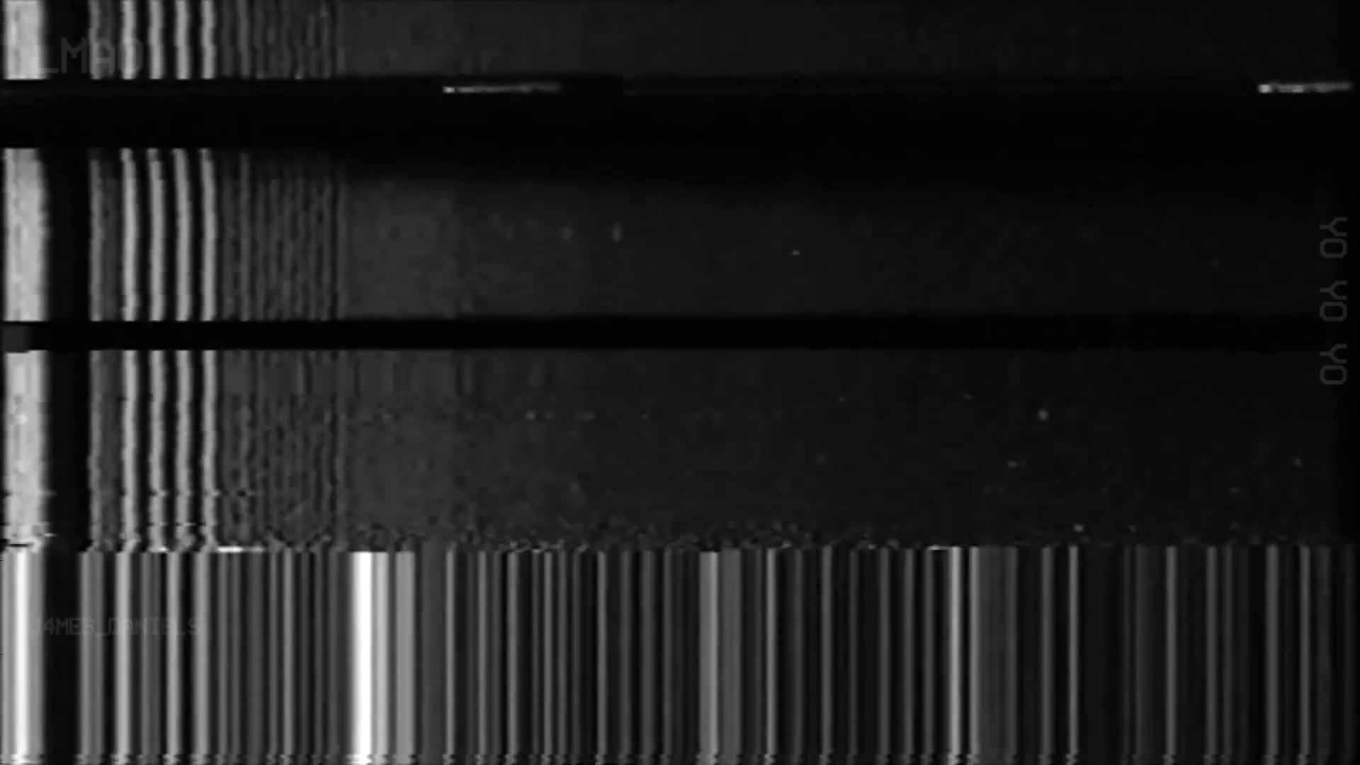